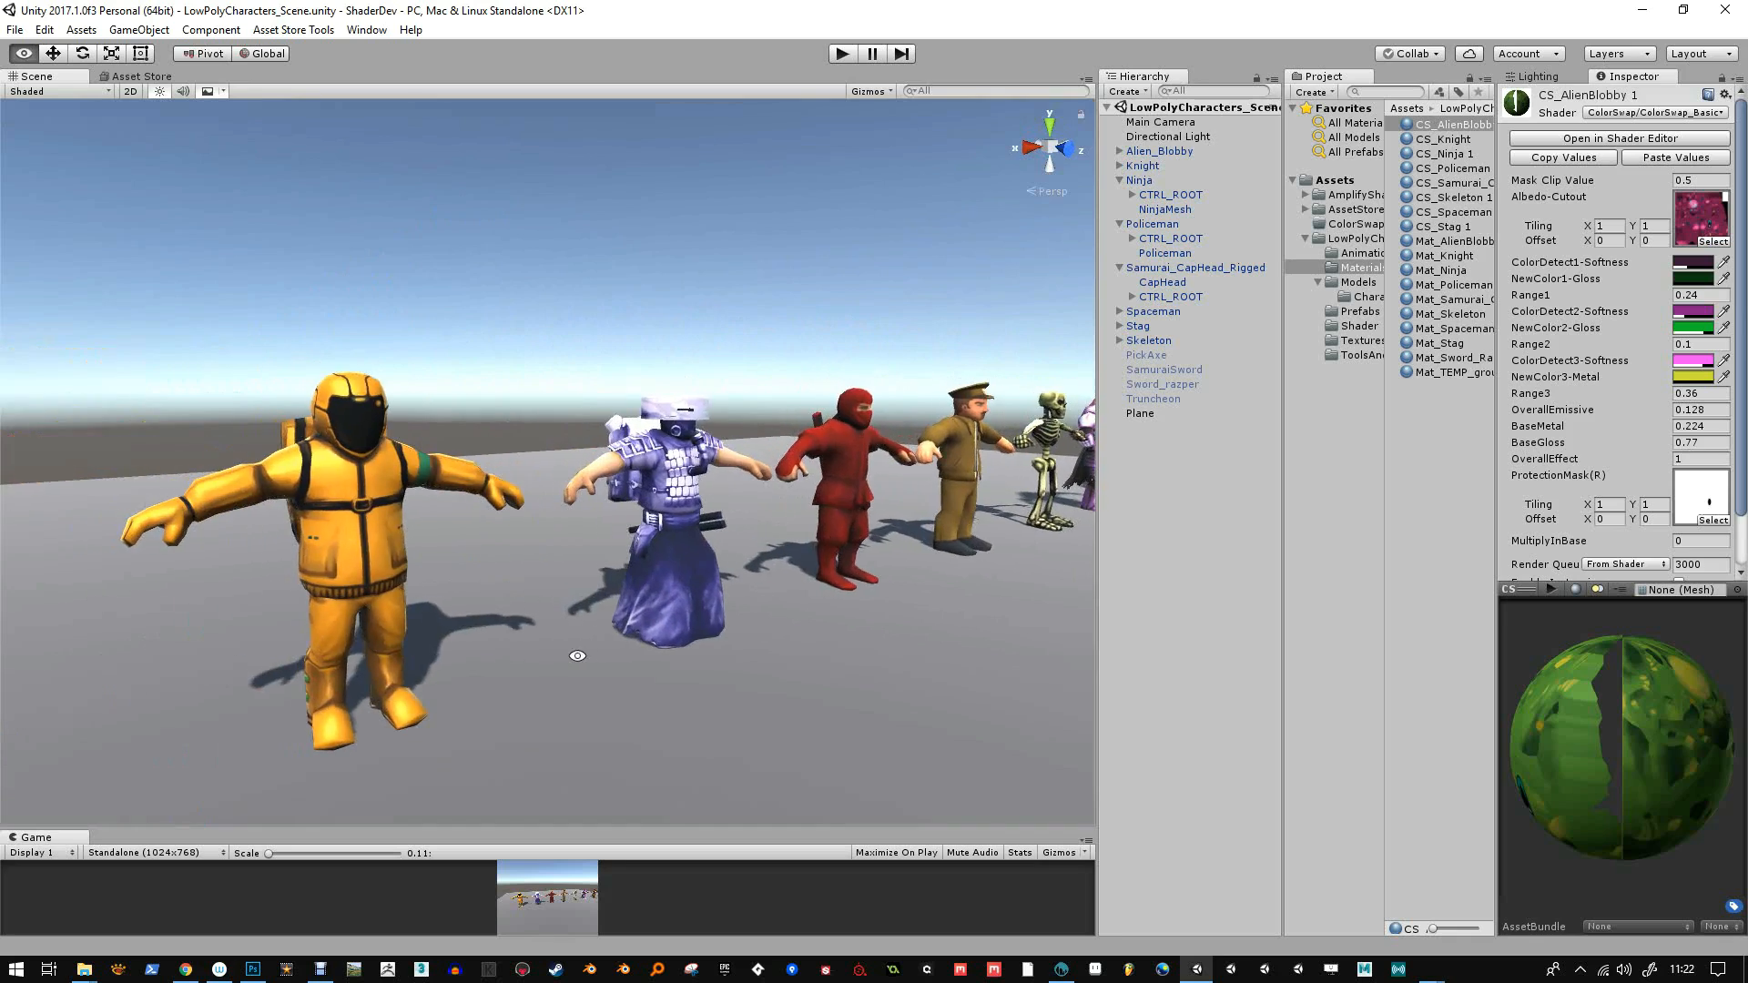
# Duplicate the CS_AlienBlobby 1 material and apply the copy to the one-eyed green alien in the scene
pyautogui.keyDown('alt'); pyautogui.moveTo(577, 653); pyautogui.dragTo(372, 673); pyautogui.keyUp('alt')
pyautogui.keyDown('alt'); pyautogui.moveTo(686, 681); pyautogui.dragTo(437, 652, button='middle'); pyautogui.keyUp('alt')
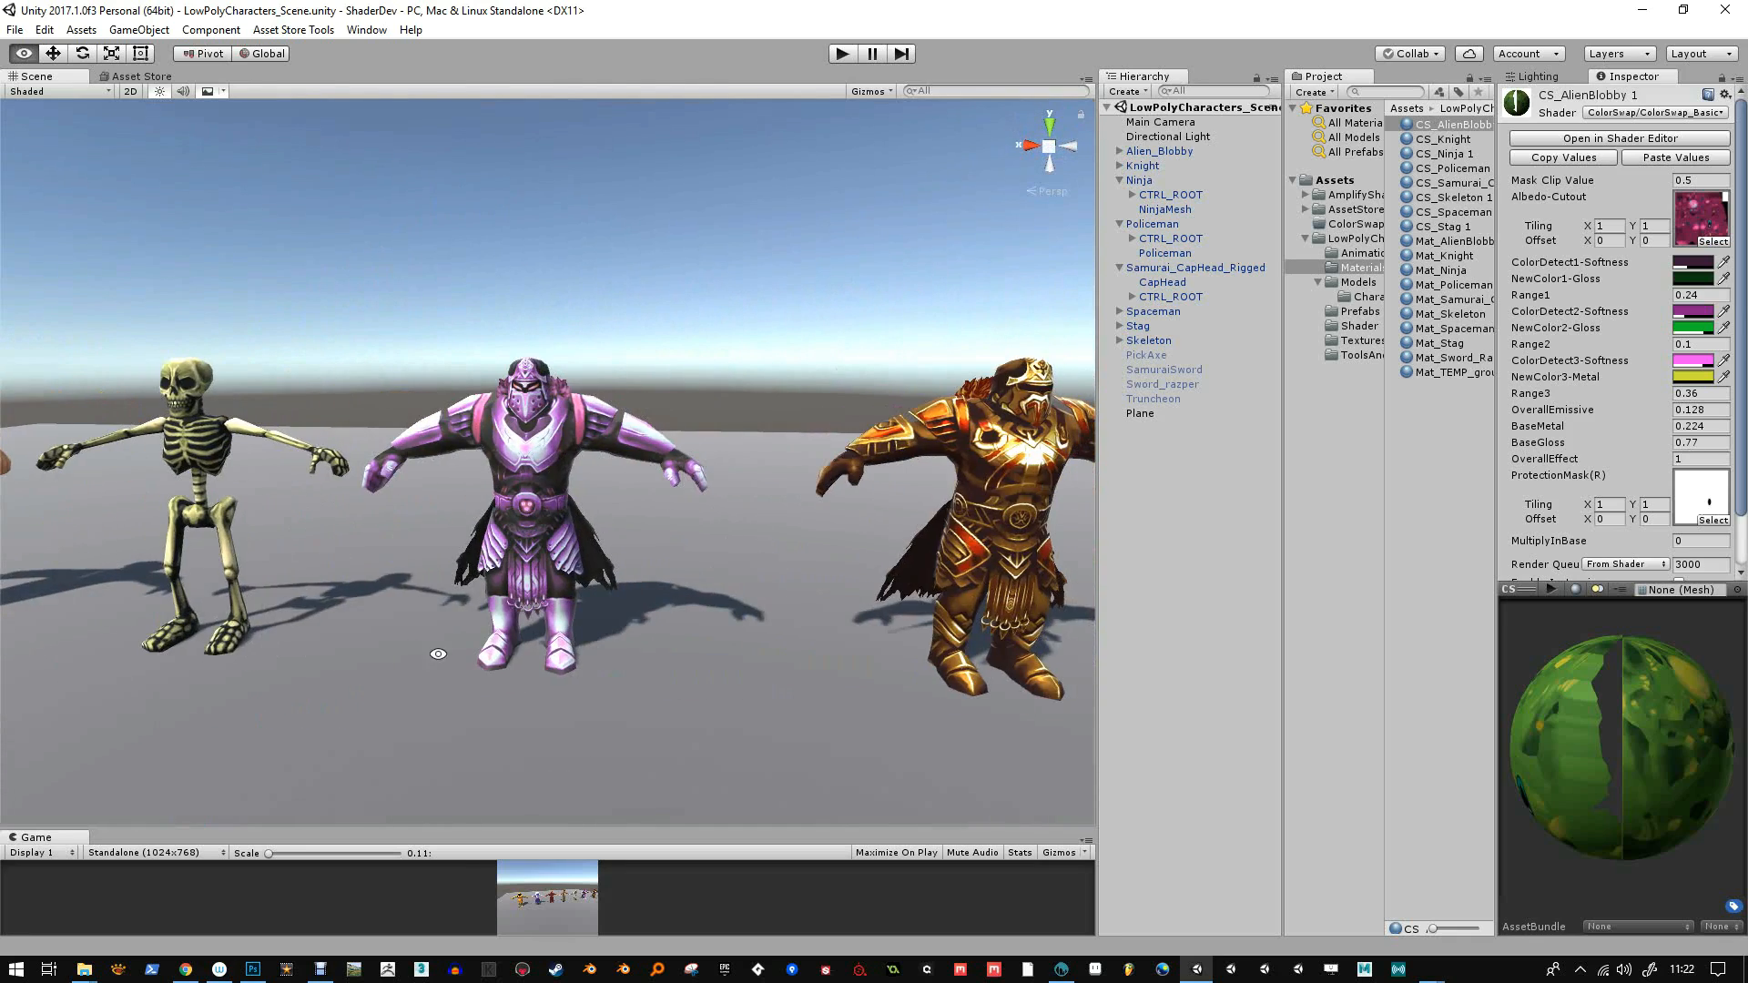
pyautogui.keyDown('alt'); pyautogui.moveTo(846, 669); pyautogui.dragTo(514, 665, button='middle'); pyautogui.keyUp('alt')
pyautogui.keyDown('alt'); pyautogui.moveTo(673, 655); pyautogui.dragTo(642, 577); pyautogui.keyUp('alt')
pyautogui.click(637, 571)
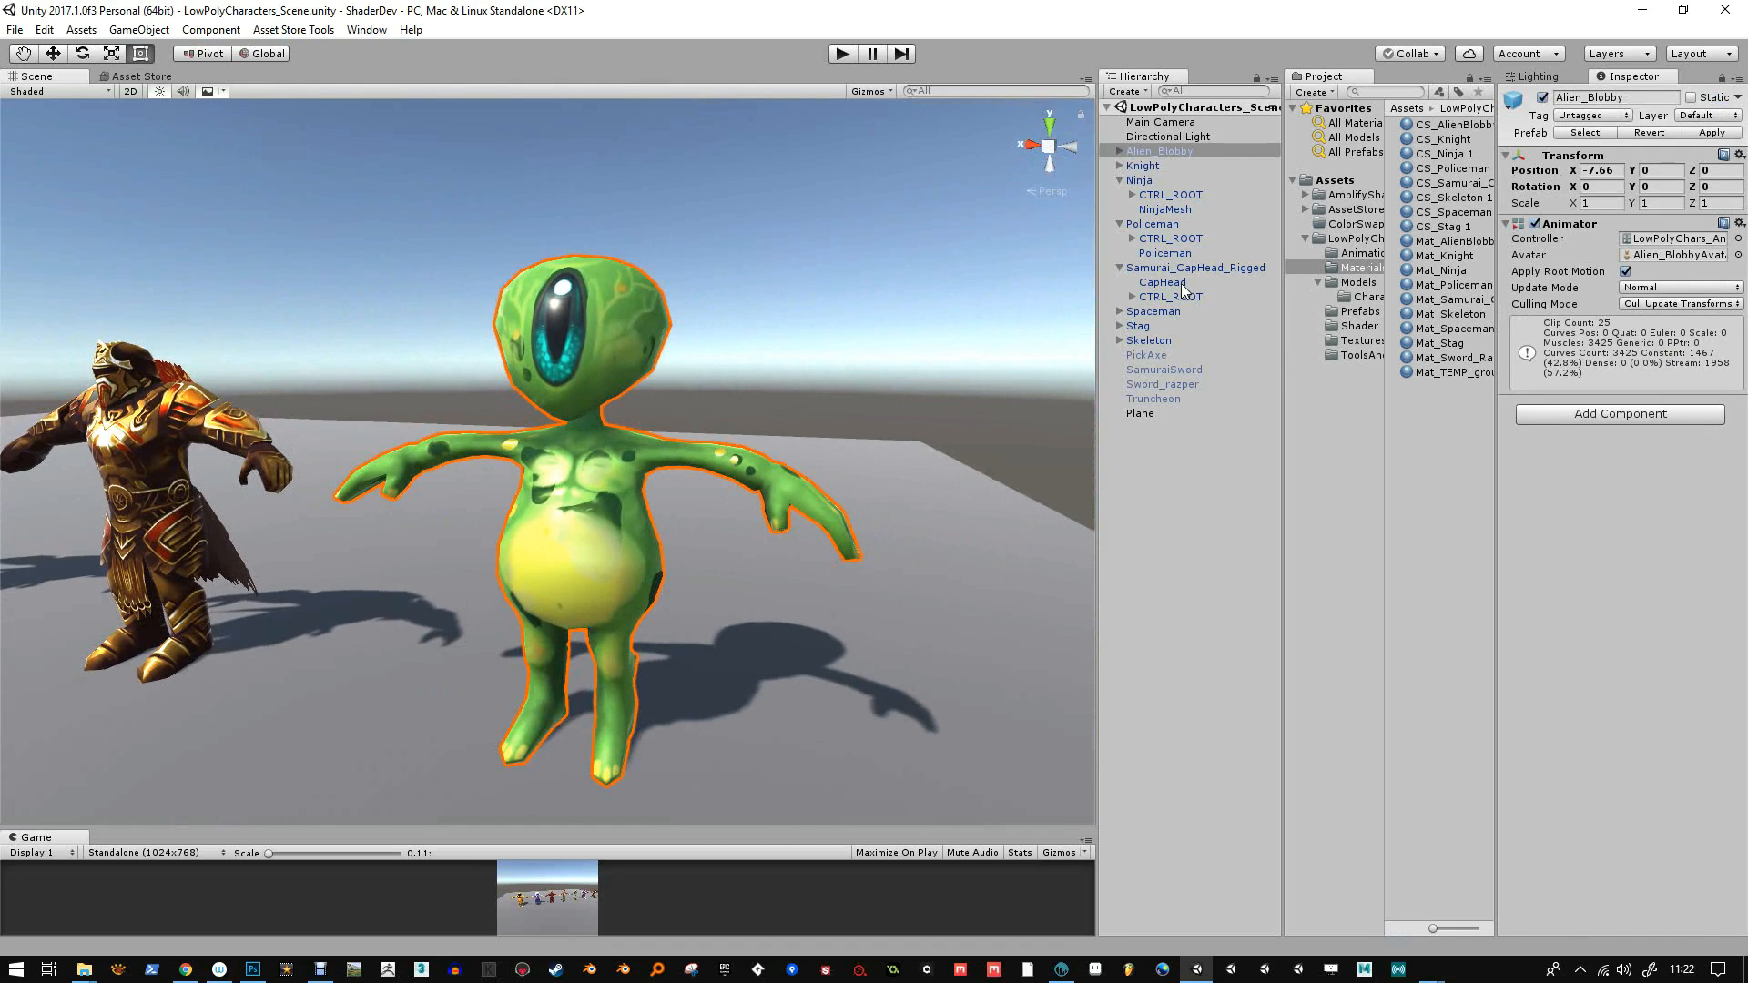
pyautogui.click(1447, 124)
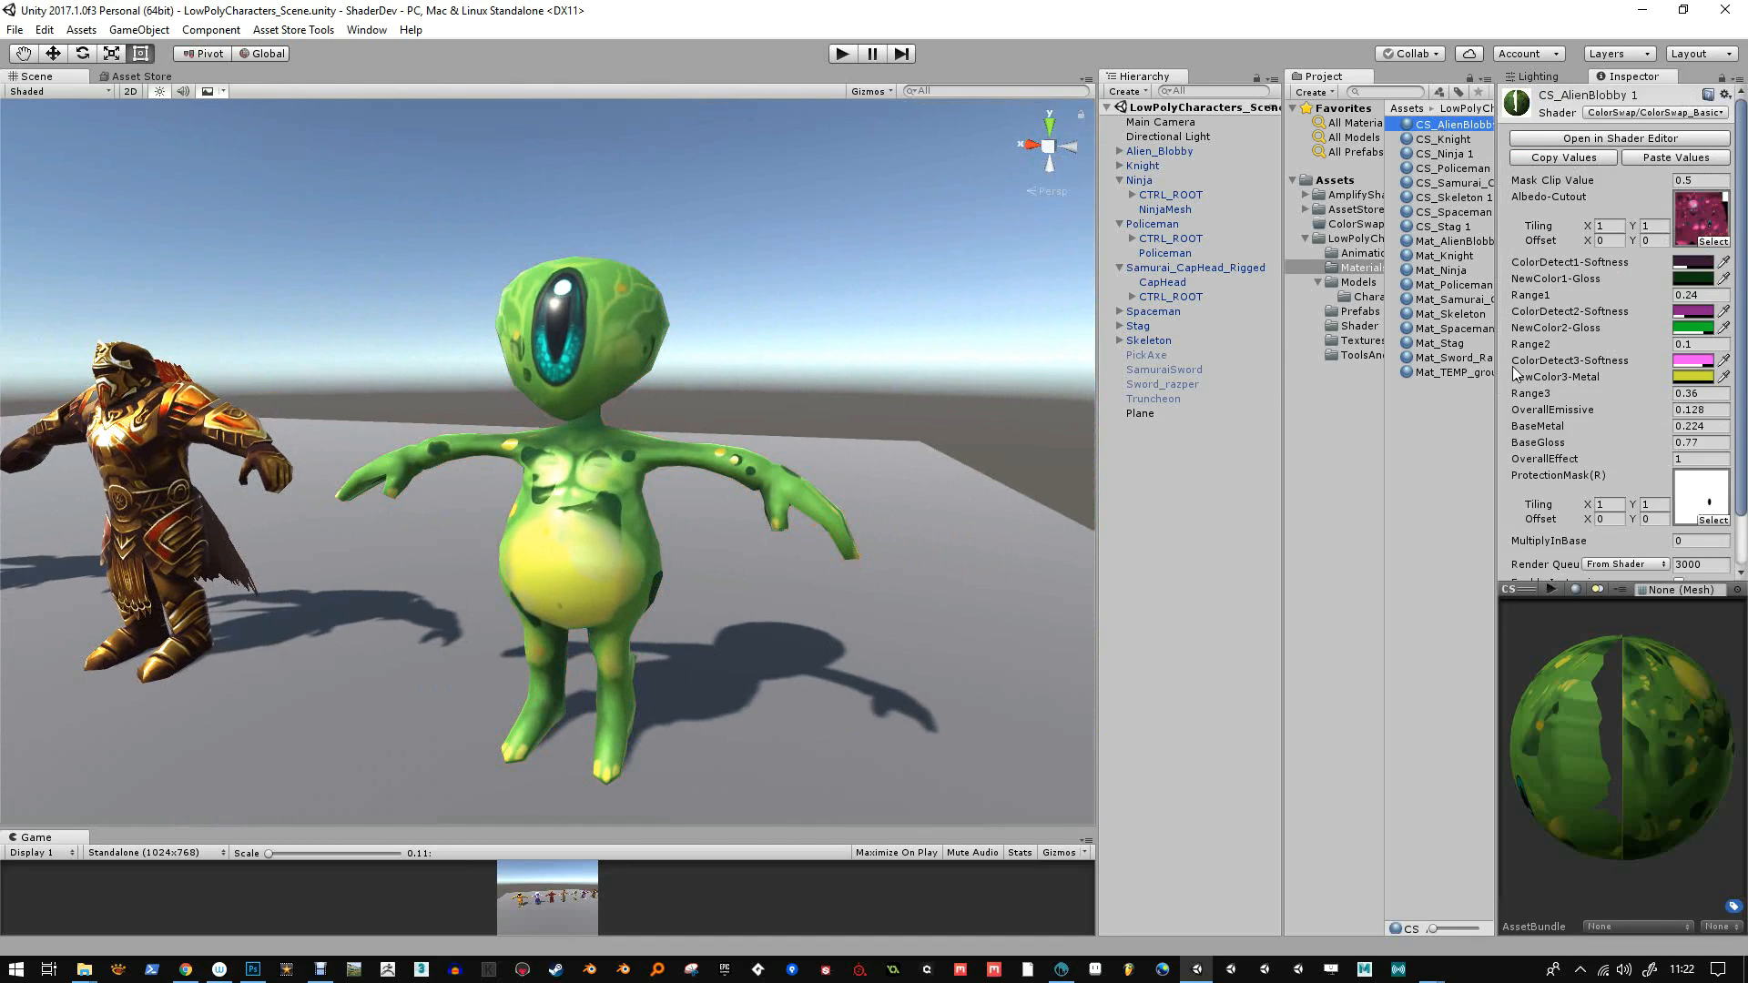
pyautogui.moveTo(1282, 448); pyautogui.dragTo(1145, 437)
pyautogui.click(1307, 142)
pyautogui.click(1321, 129)
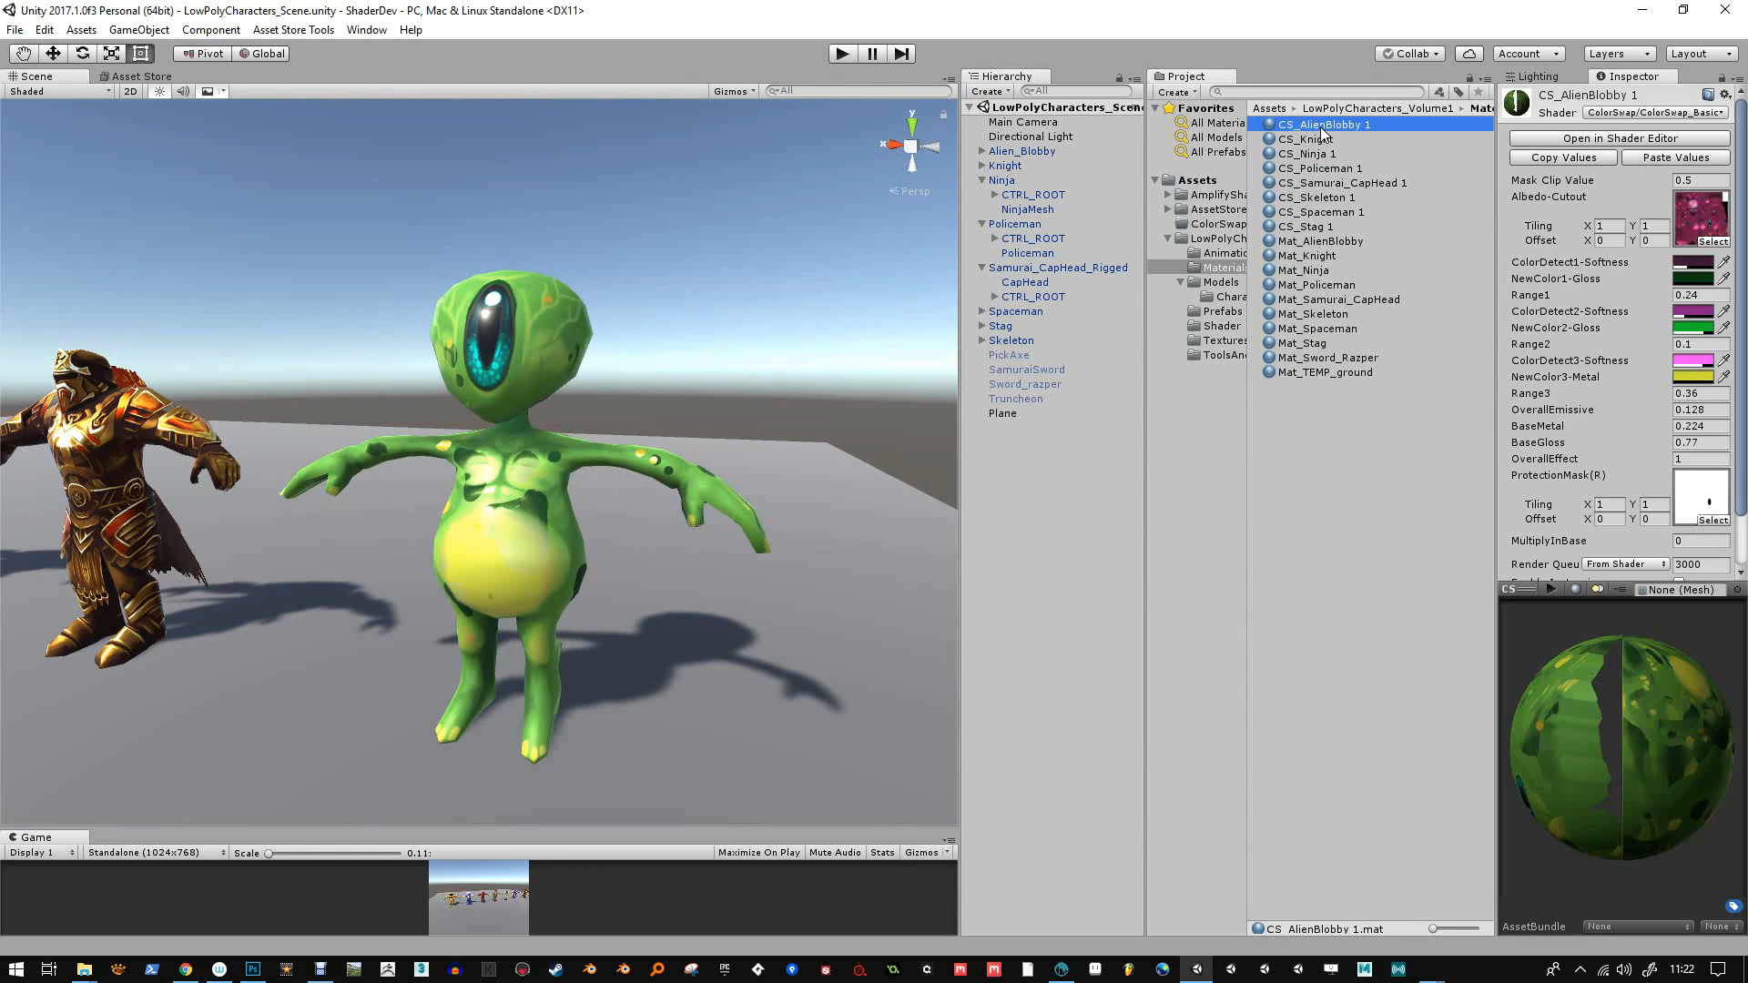
pyautogui.hotkey('ctrl', 'd')
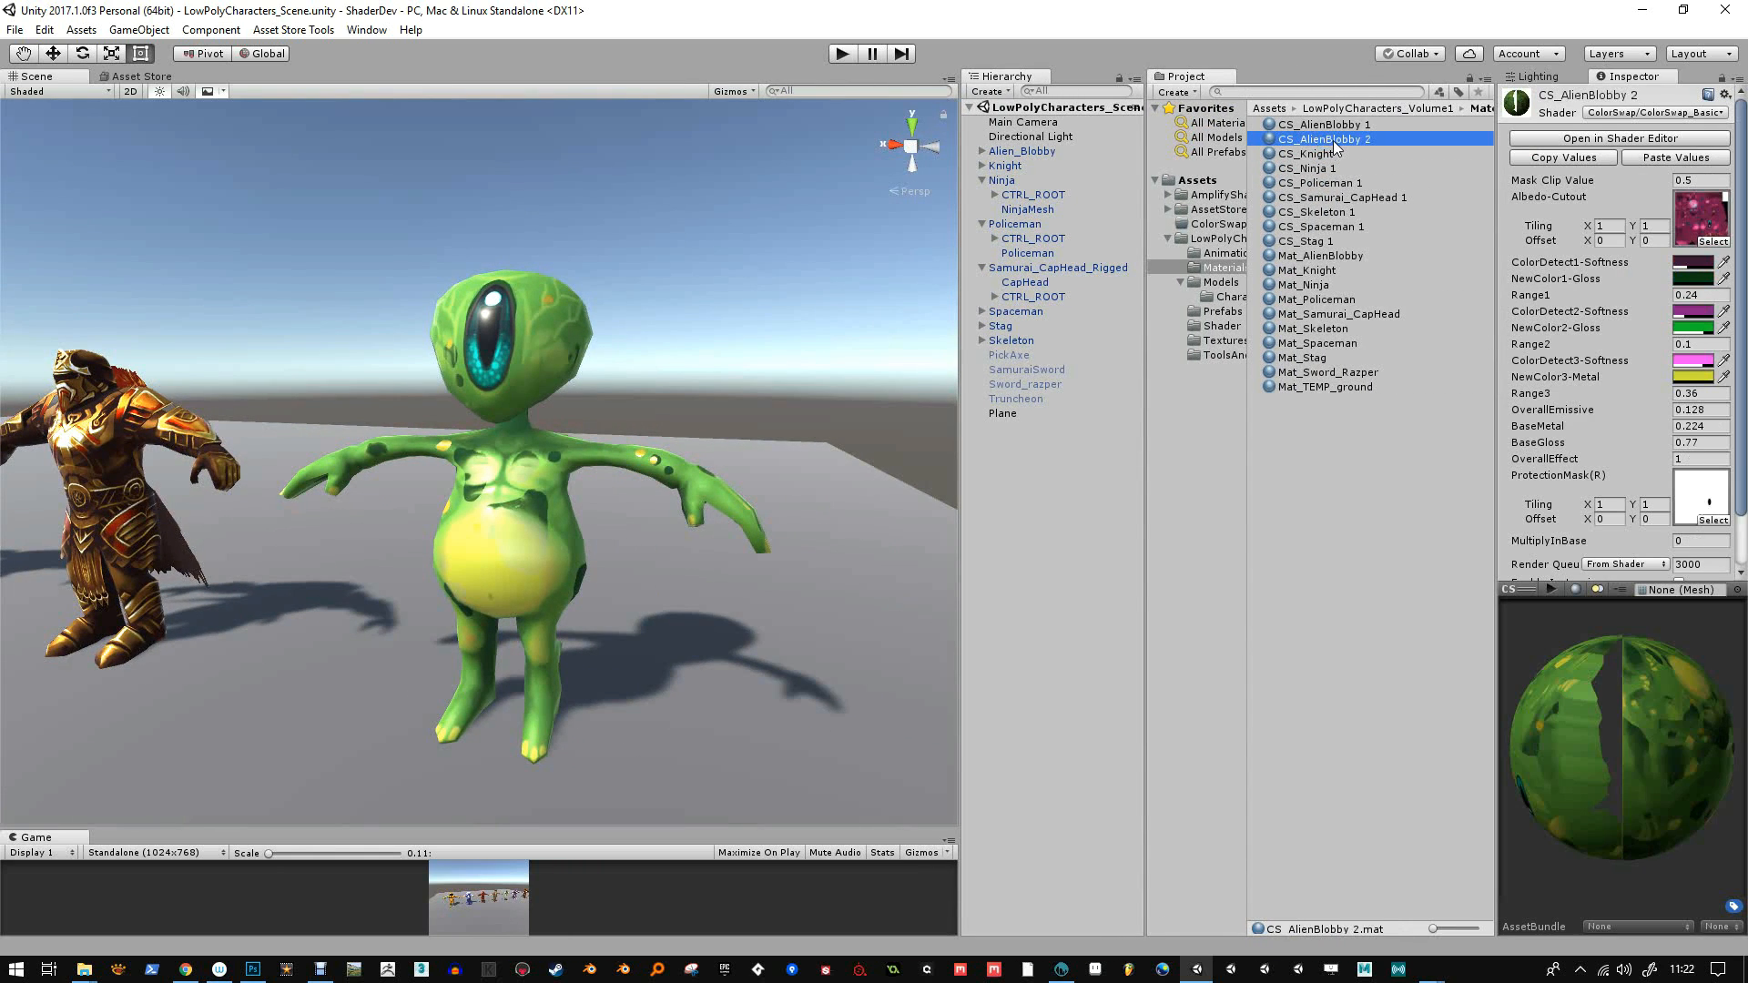
pyautogui.moveTo(1335, 145); pyautogui.dragTo(554, 337)
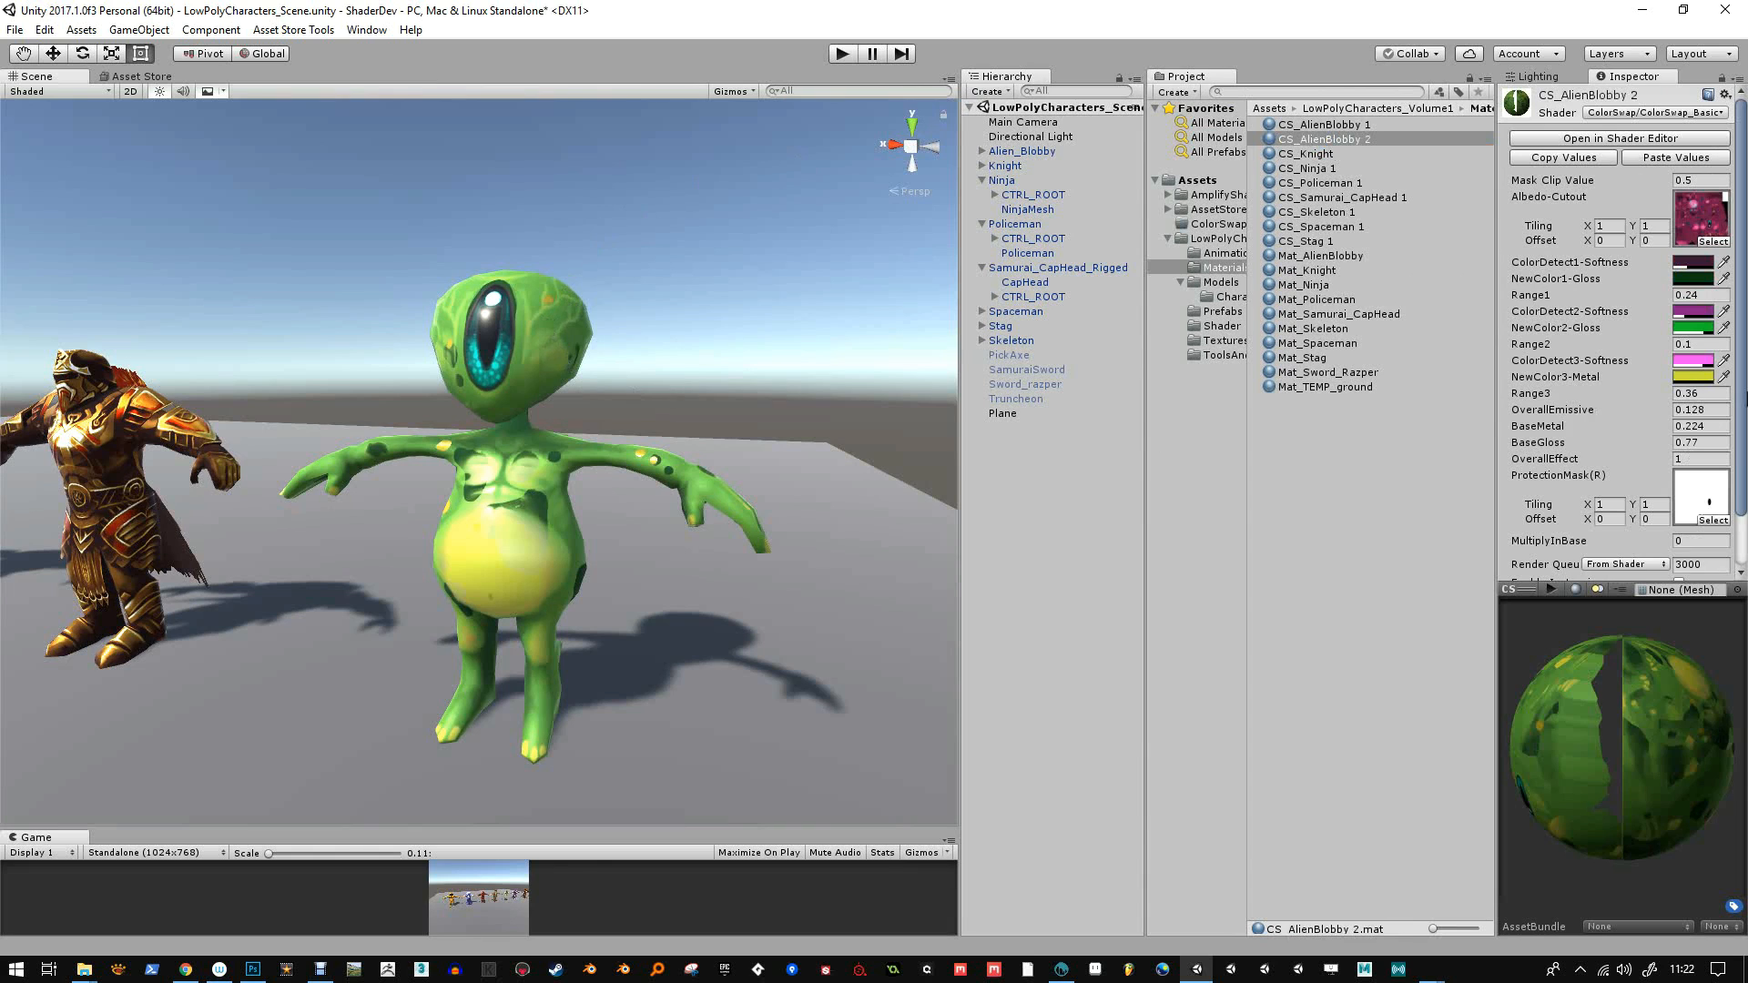
# Enlarge the Inspector's property area and set the ColorDetect1-Softness alpha of CS_AlienBlobby 2 to 163
pyautogui.moveTo(1496, 422); pyautogui.dragTo(1327, 423)
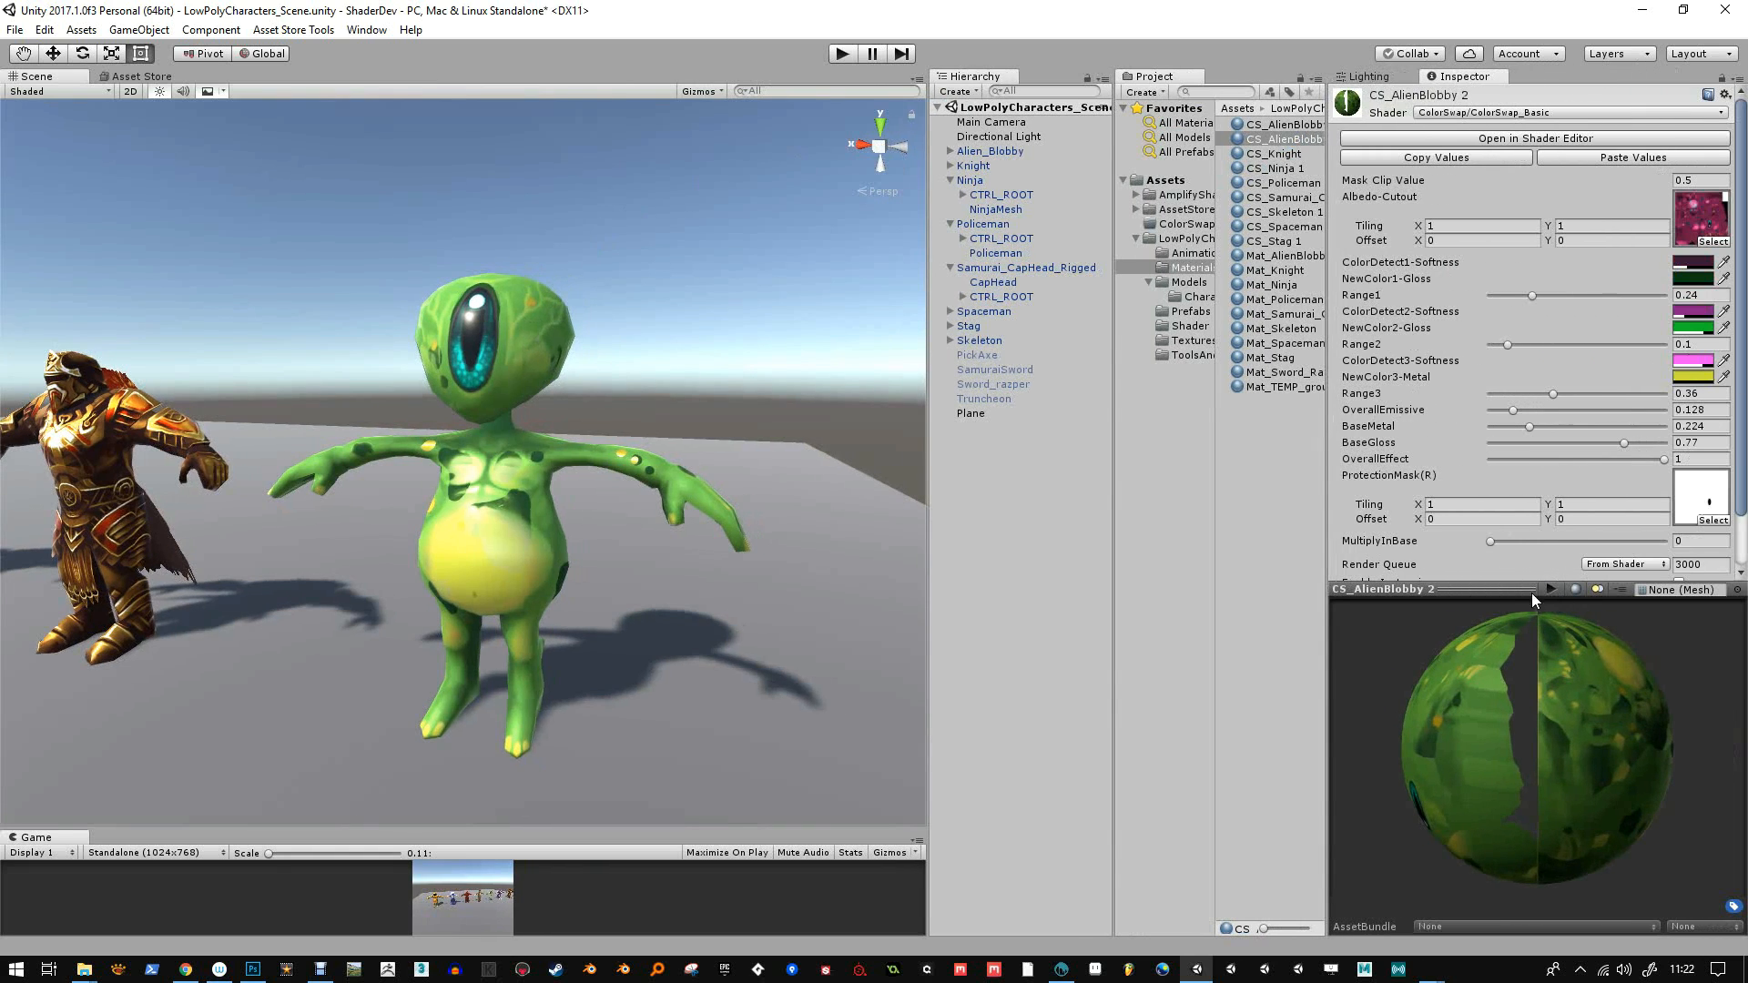
pyautogui.moveTo(1510, 592); pyautogui.dragTo(1506, 689)
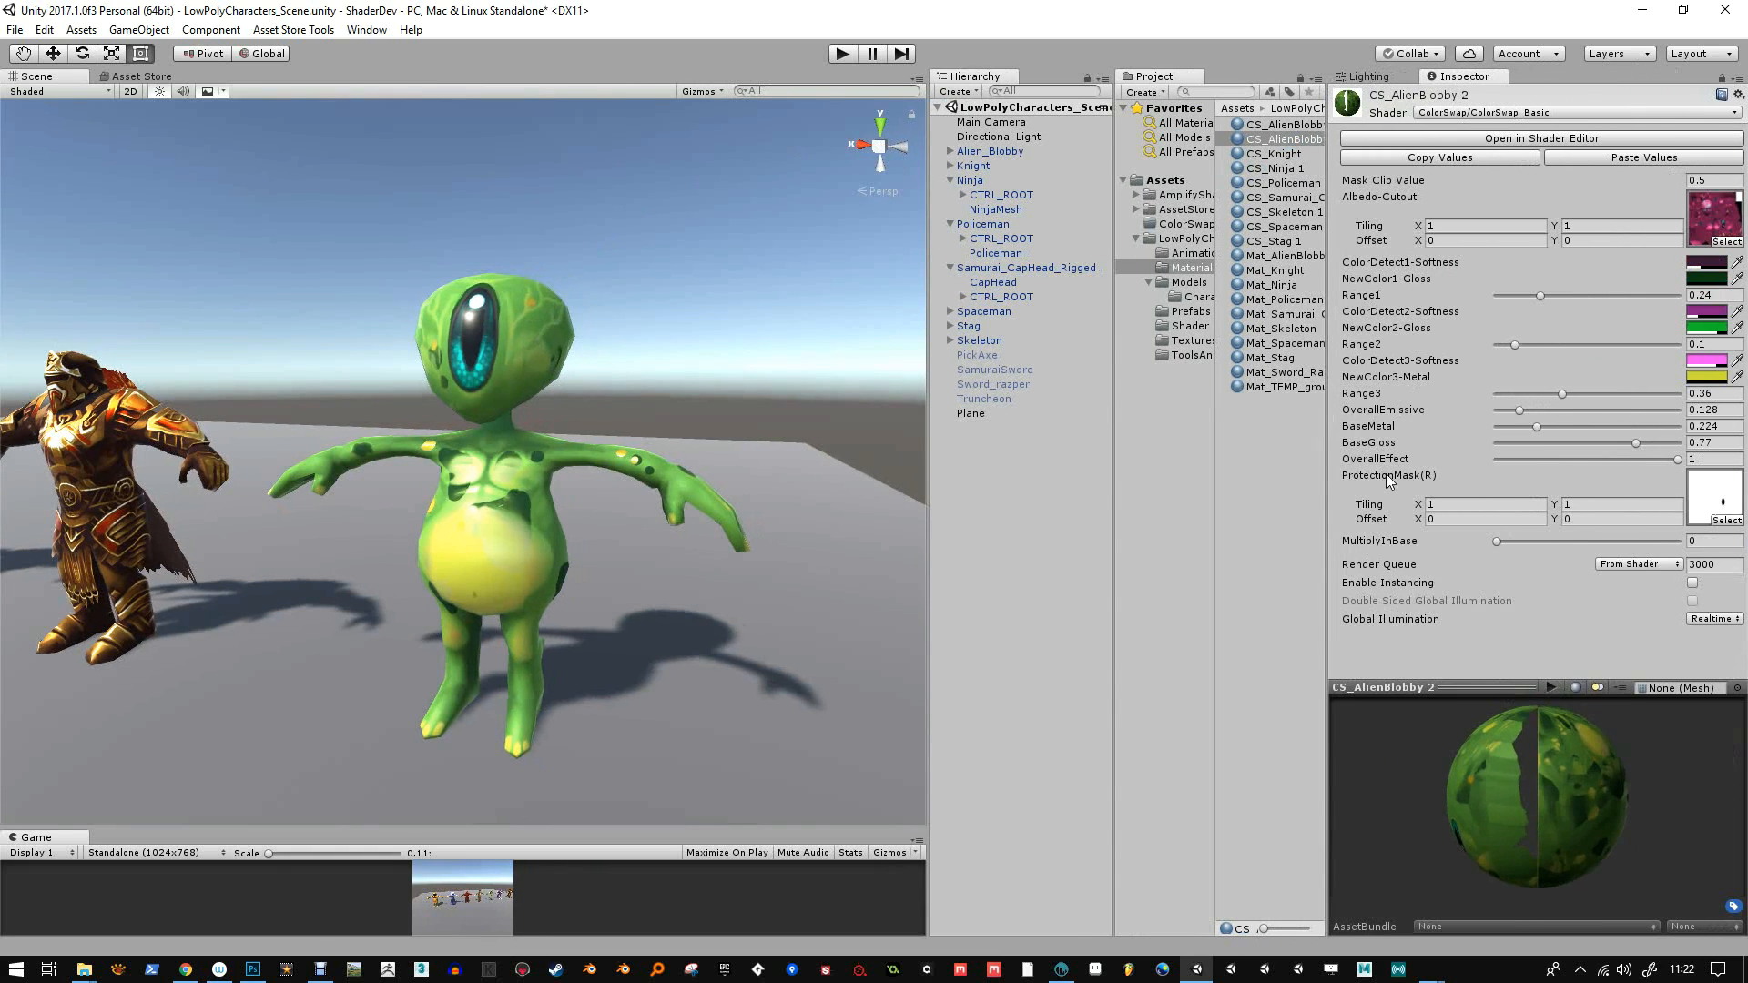
pyautogui.moveTo(1676, 460); pyautogui.dragTo(1705, 481)
pyautogui.click(1699, 269)
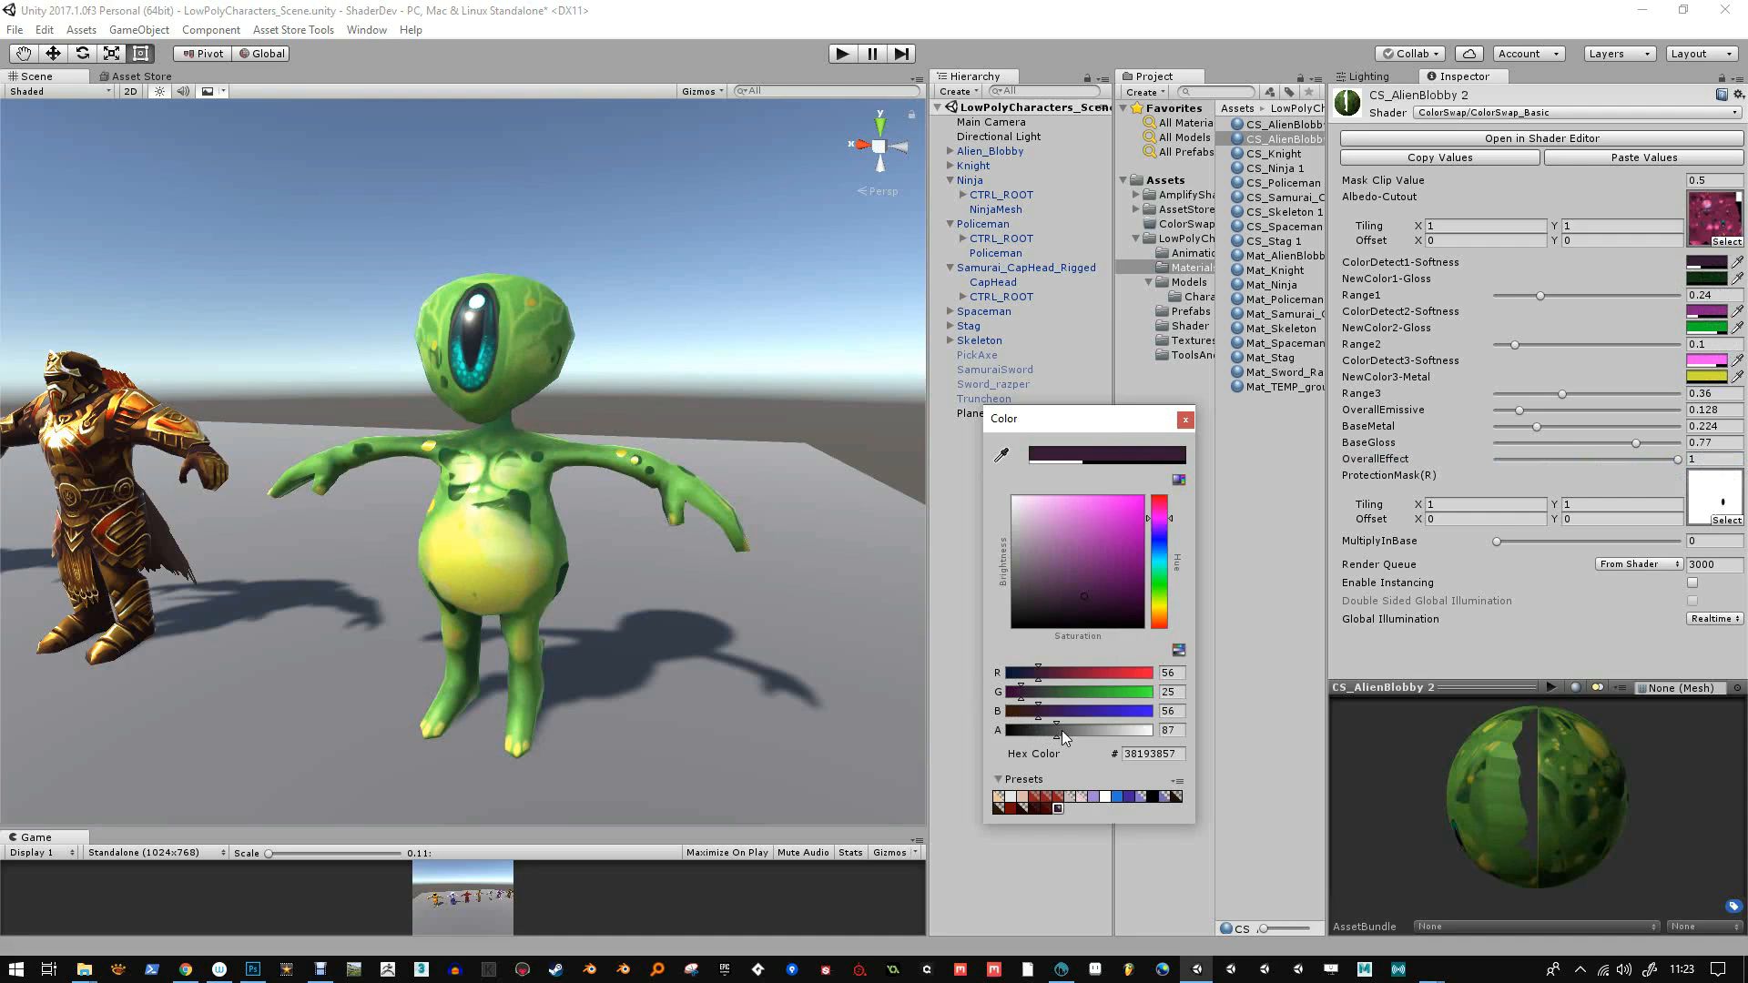
pyautogui.moveTo(1062, 731); pyautogui.dragTo(1102, 728)
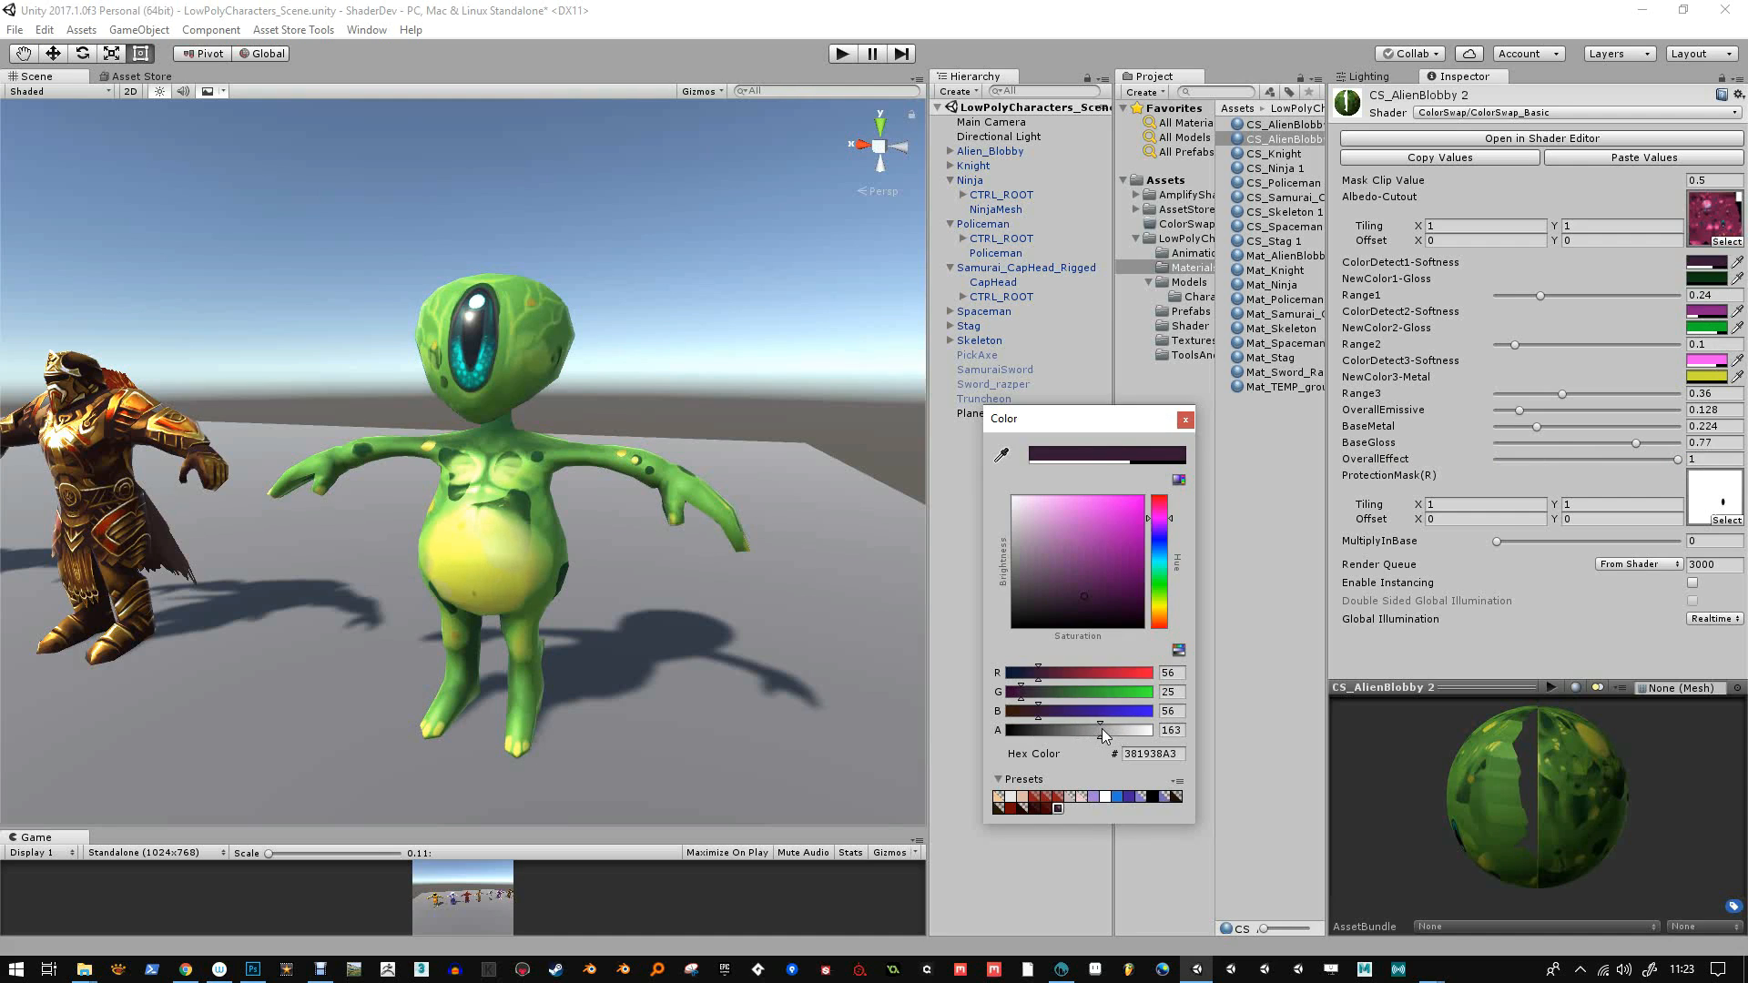
pyautogui.click(1184, 420)
# Recolor the alien material with dark blue for NewColor1-Gloss and teal 00667A for NewColor2-Gloss
pyautogui.click(1712, 281)
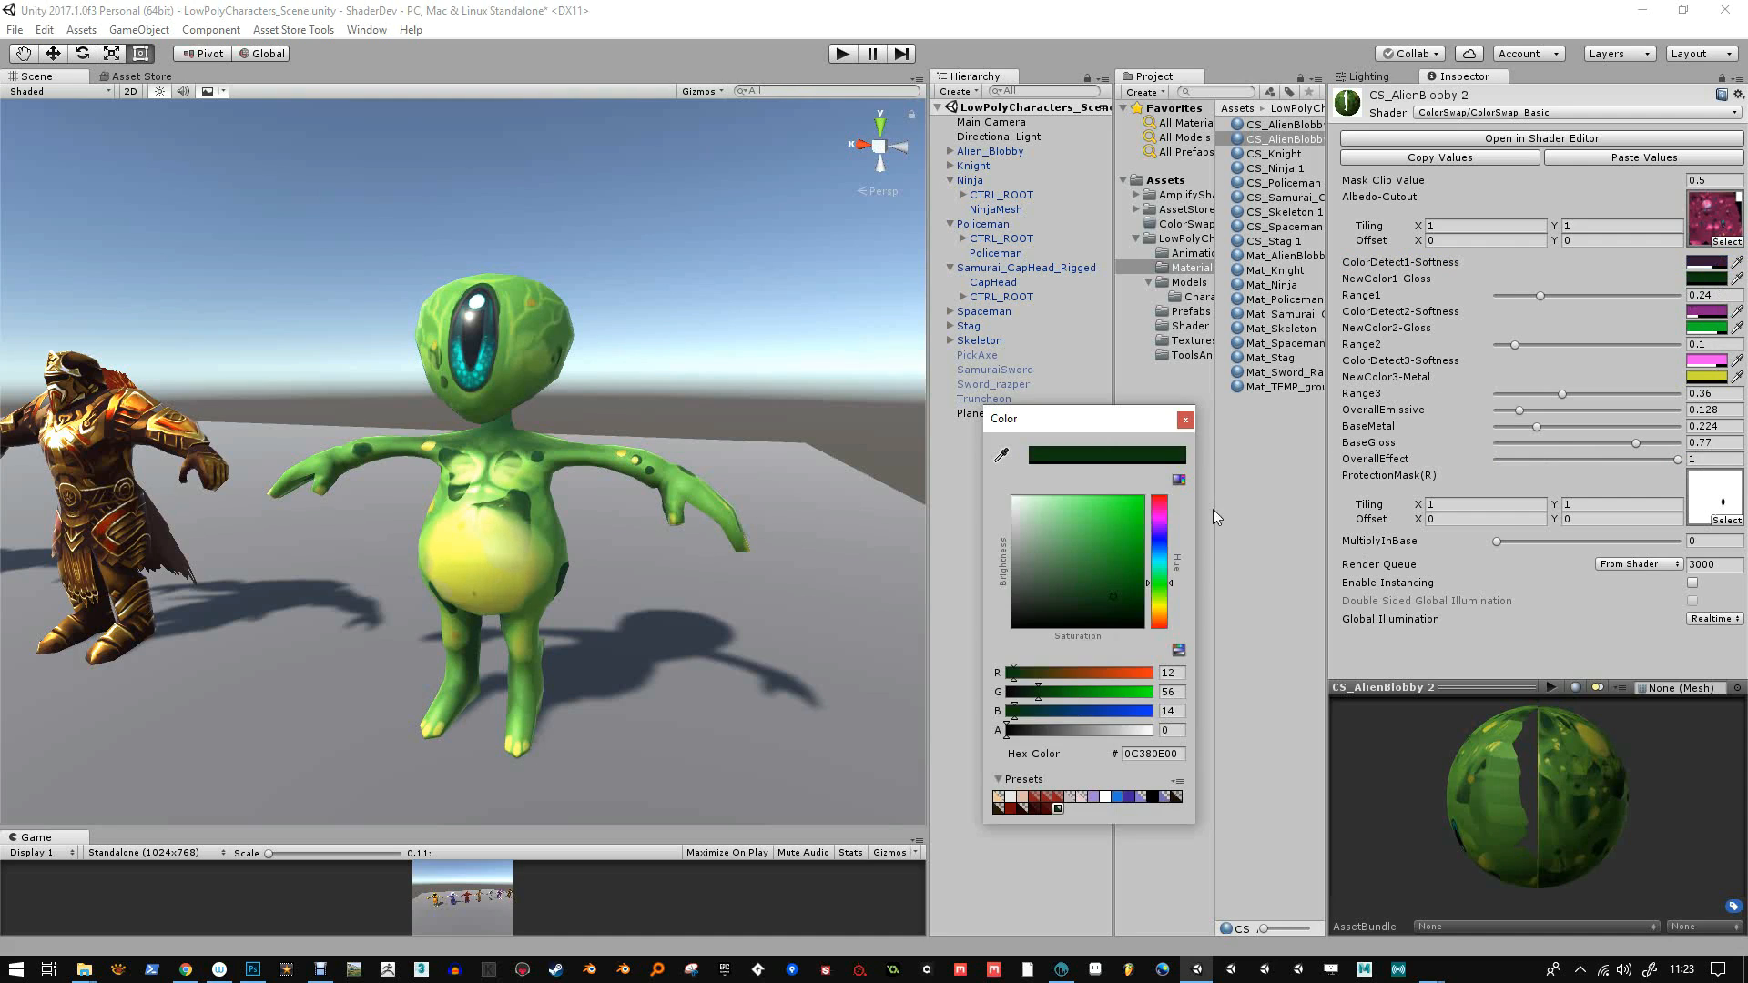
pyautogui.moveTo(1150, 579)
pyautogui.mouseDown()
pyautogui.moveTo(1158, 544)
pyautogui.moveTo(1140, 537)
pyautogui.moveTo(1158, 586)
pyautogui.mouseUp()
pyautogui.click(1185, 419)
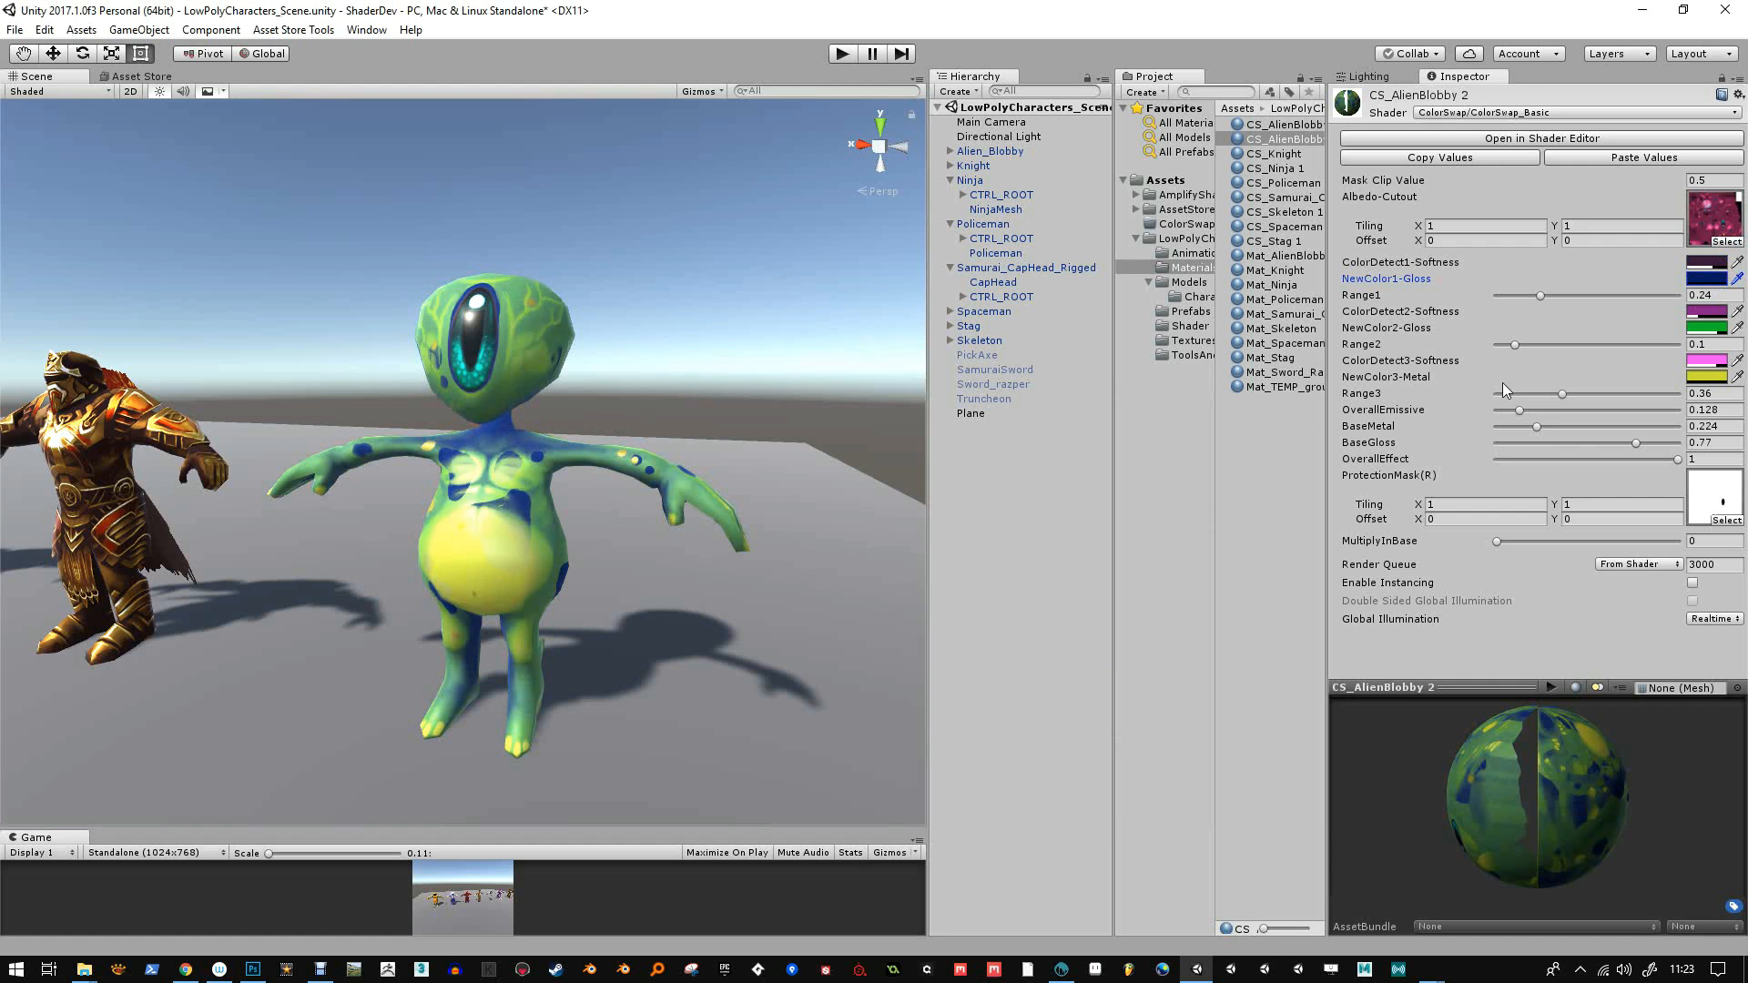
pyautogui.click(1705, 328)
pyautogui.moveTo(1161, 577); pyautogui.dragTo(1160, 557)
pyautogui.click(1142, 566)
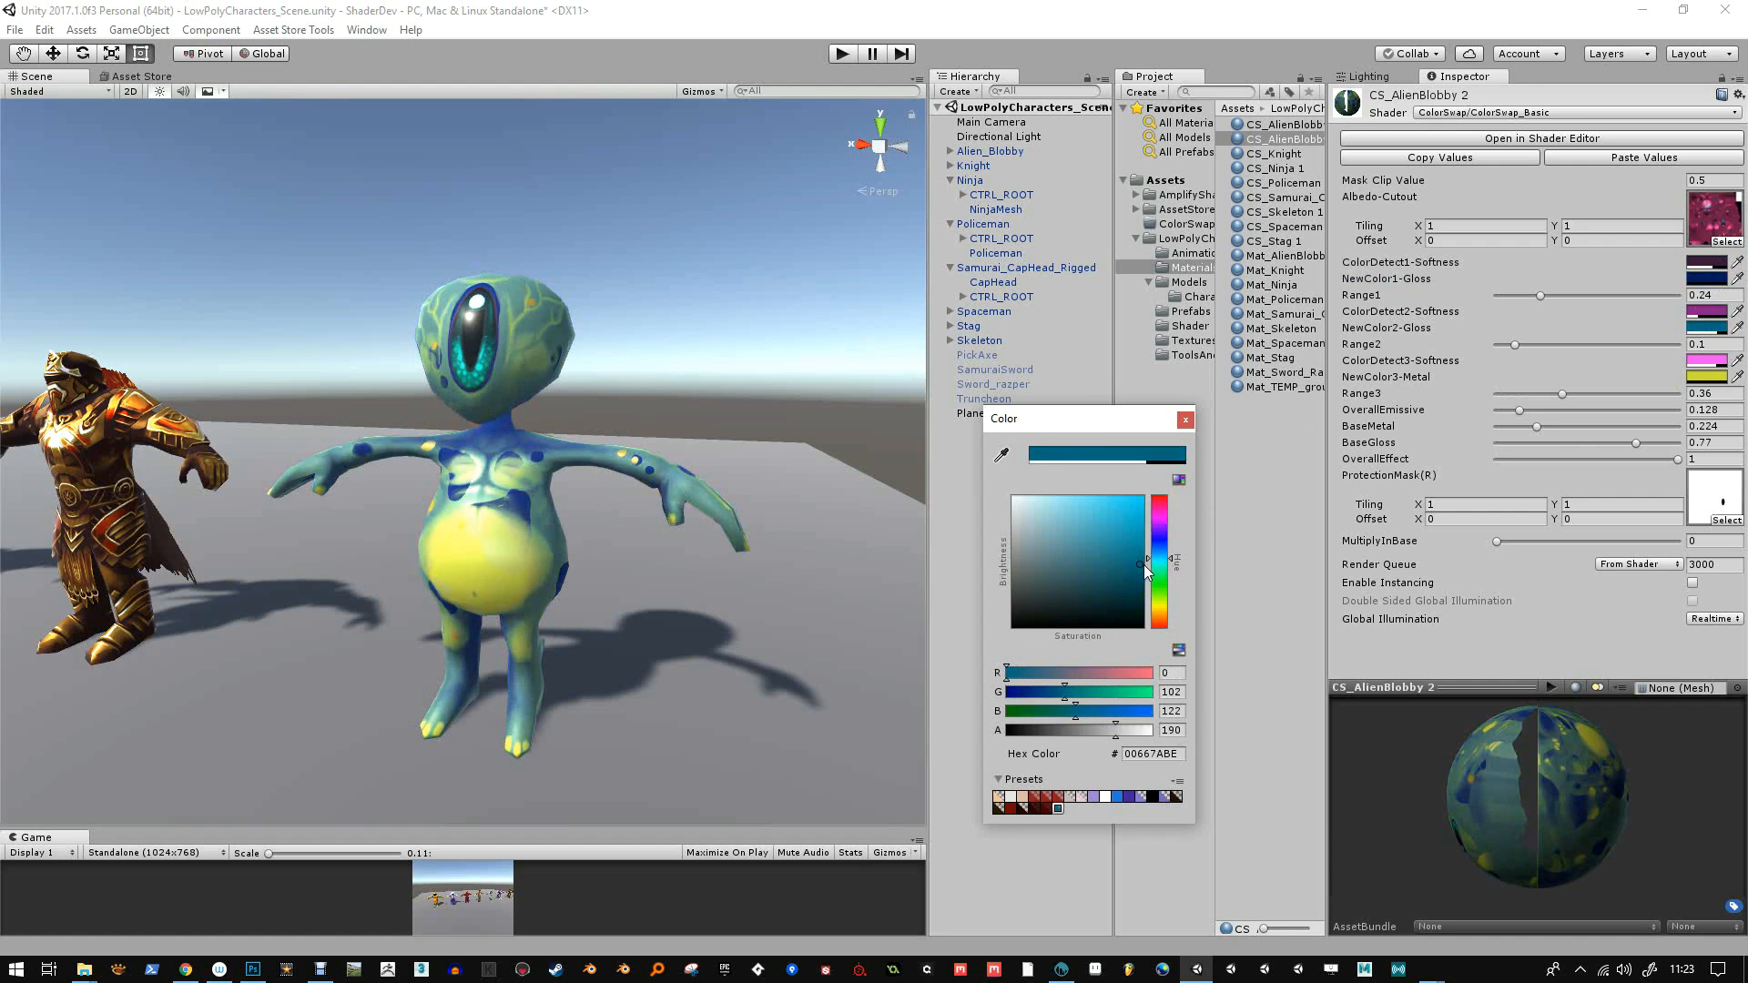
pyautogui.click(1185, 419)
# Set the alien material's NewColor3-Metal to white (FFFFFF)
pyautogui.click(1707, 376)
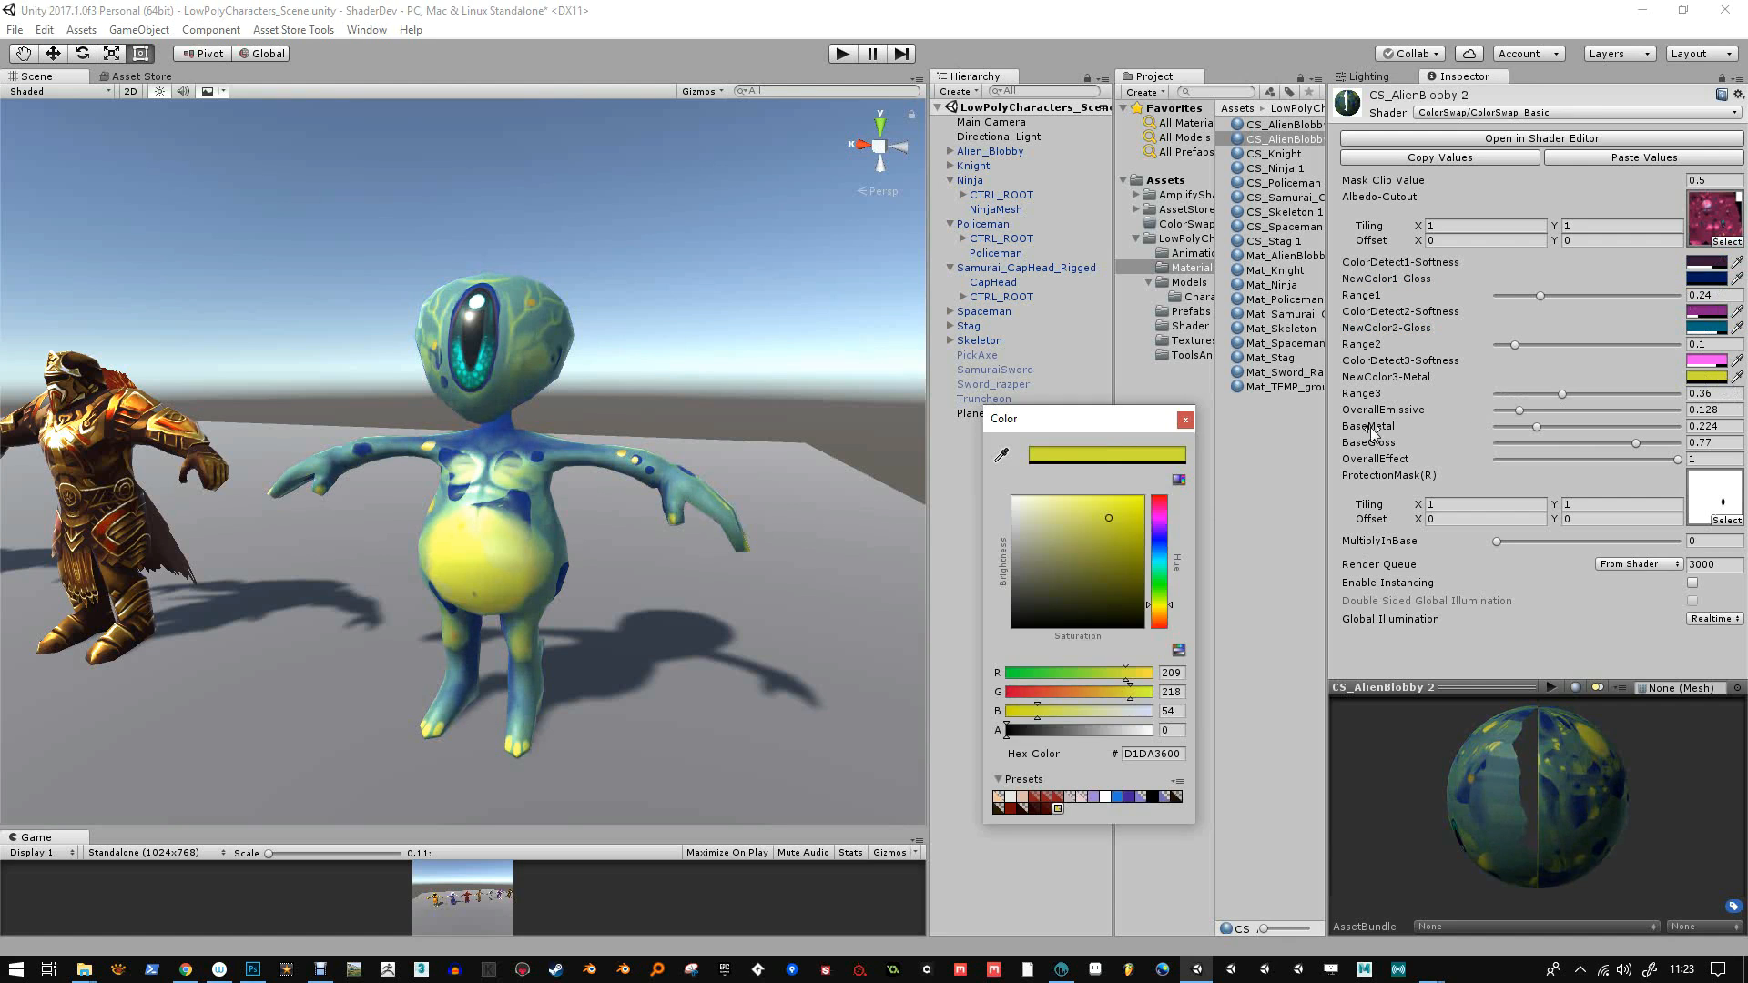
pyautogui.moveTo(1128, 514); pyautogui.dragTo(995, 473)
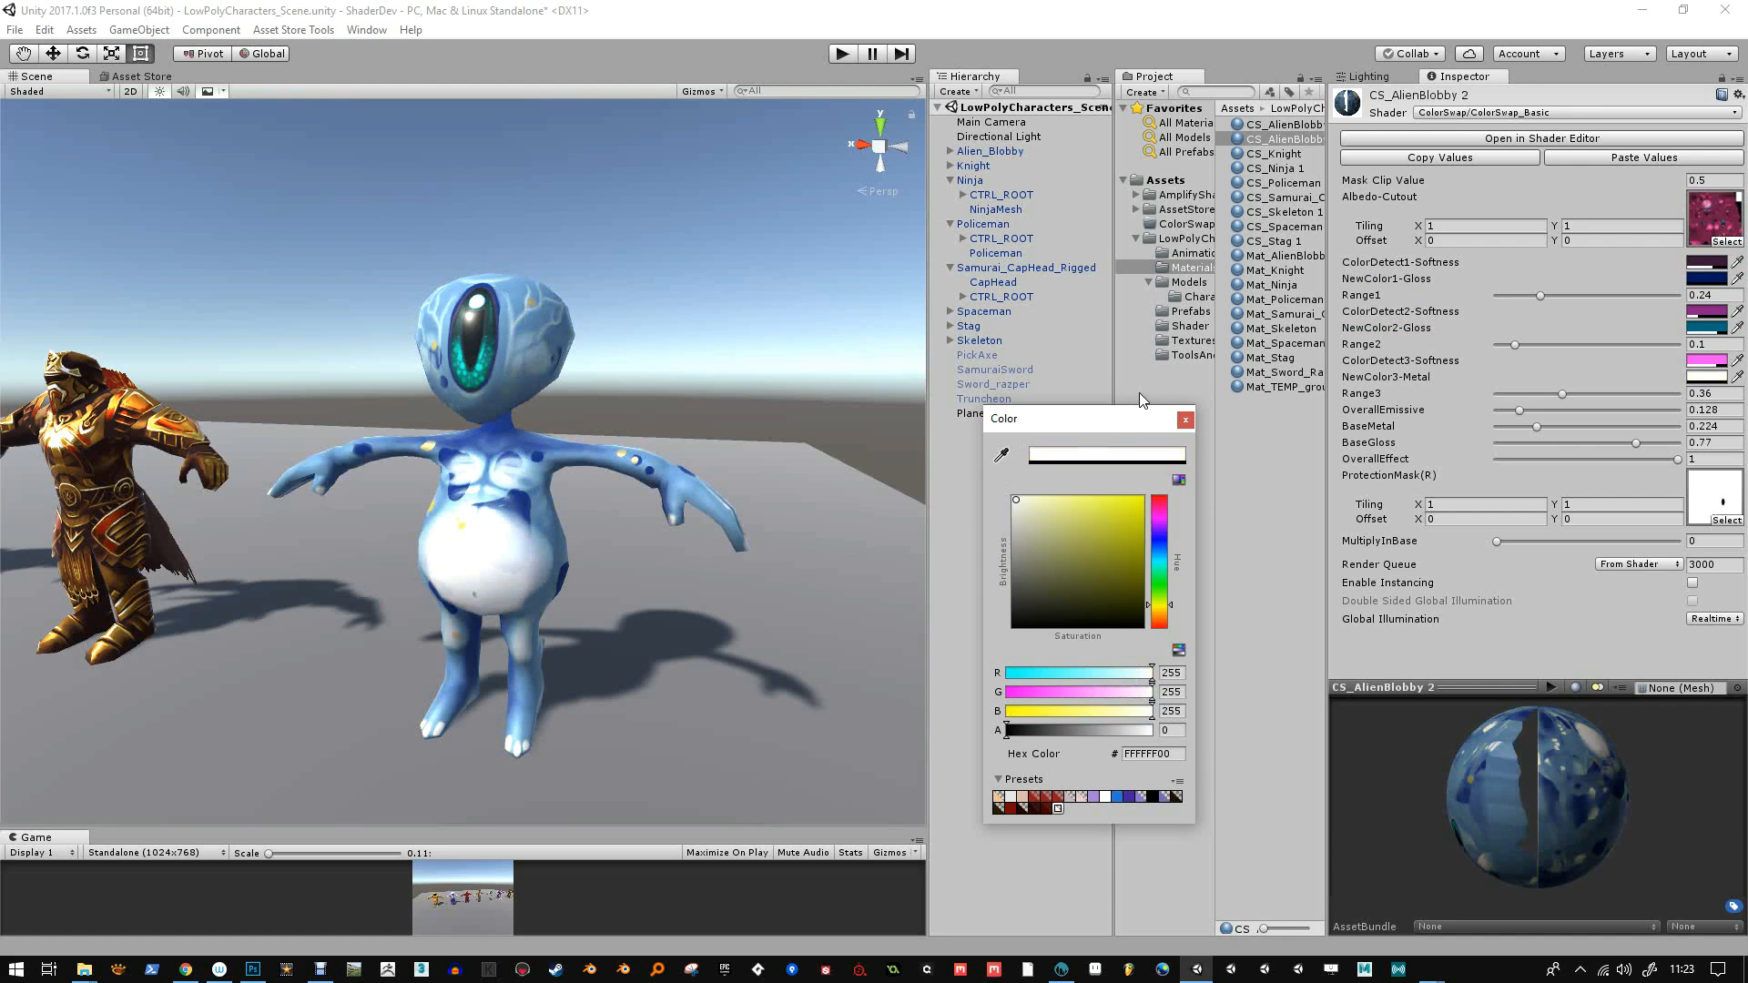
pyautogui.click(1186, 420)
# Set NewColor1-Gloss of the CS_AlienBlobby 2 material to white (FFFFFF)
pyautogui.keyDown('alt'); pyautogui.moveTo(565, 473); pyautogui.dragTo(710, 482); pyautogui.keyUp('alt')
pyautogui.click(689, 545)
pyautogui.click(1283, 139)
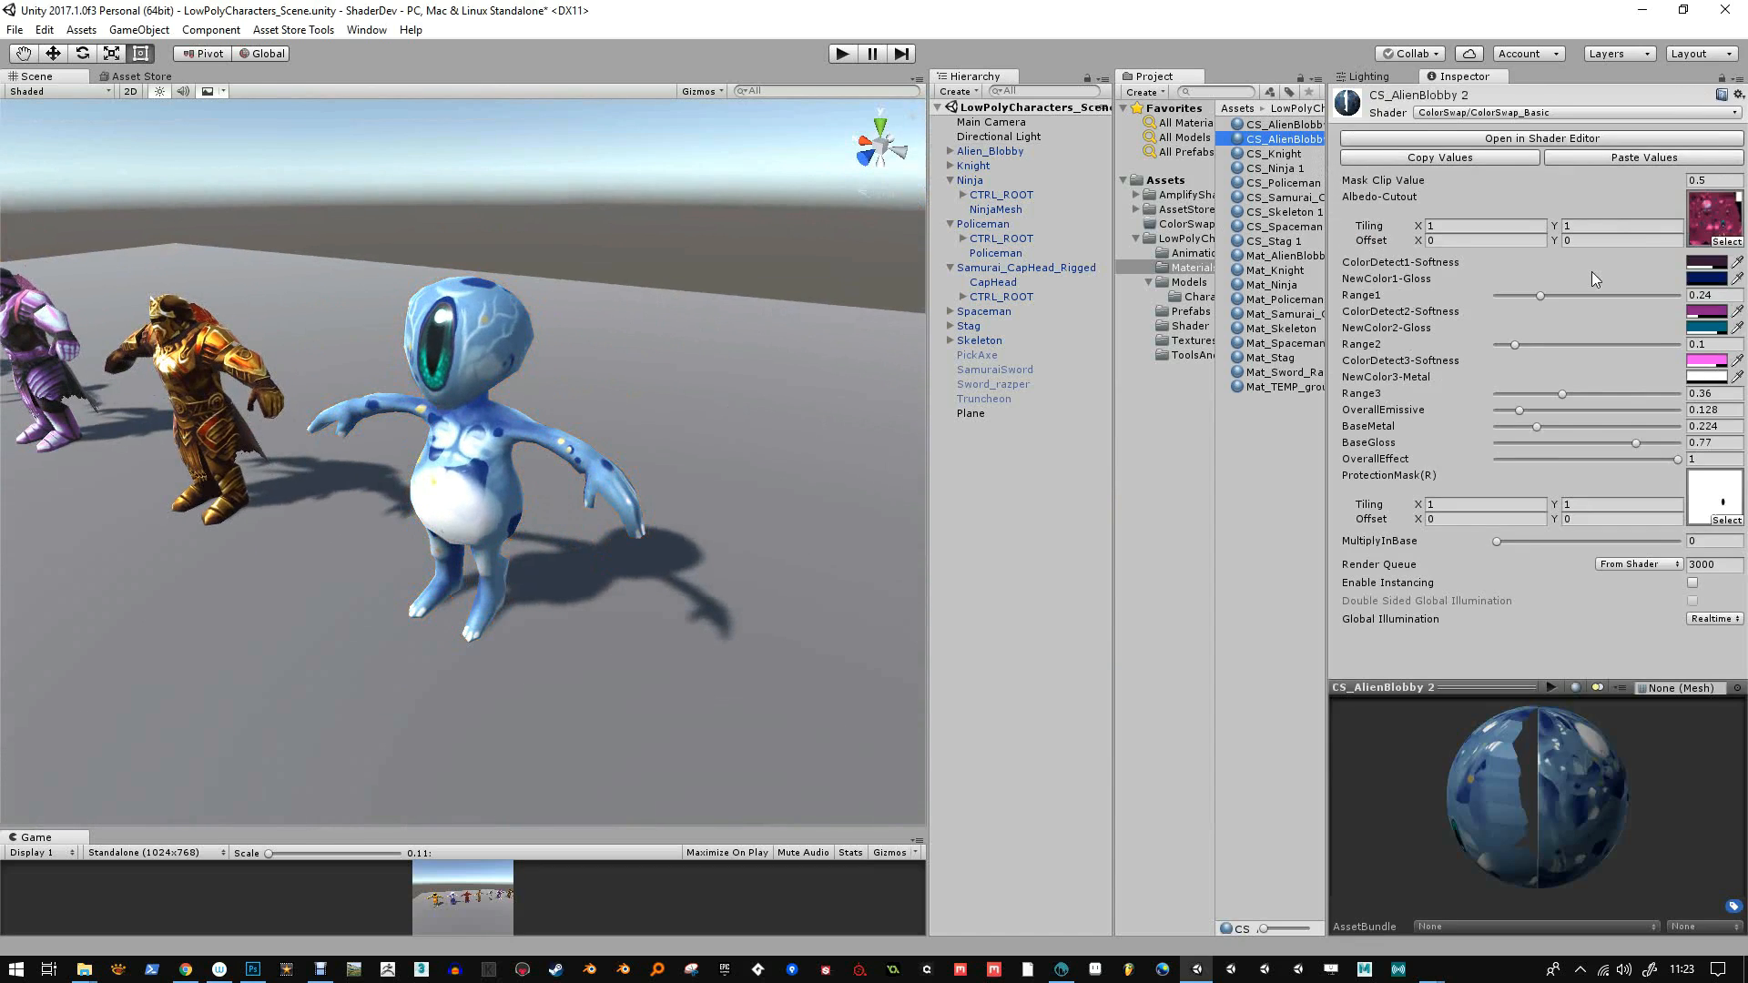
pyautogui.click(1718, 281)
pyautogui.moveTo(1105, 497); pyautogui.dragTo(1001, 475)
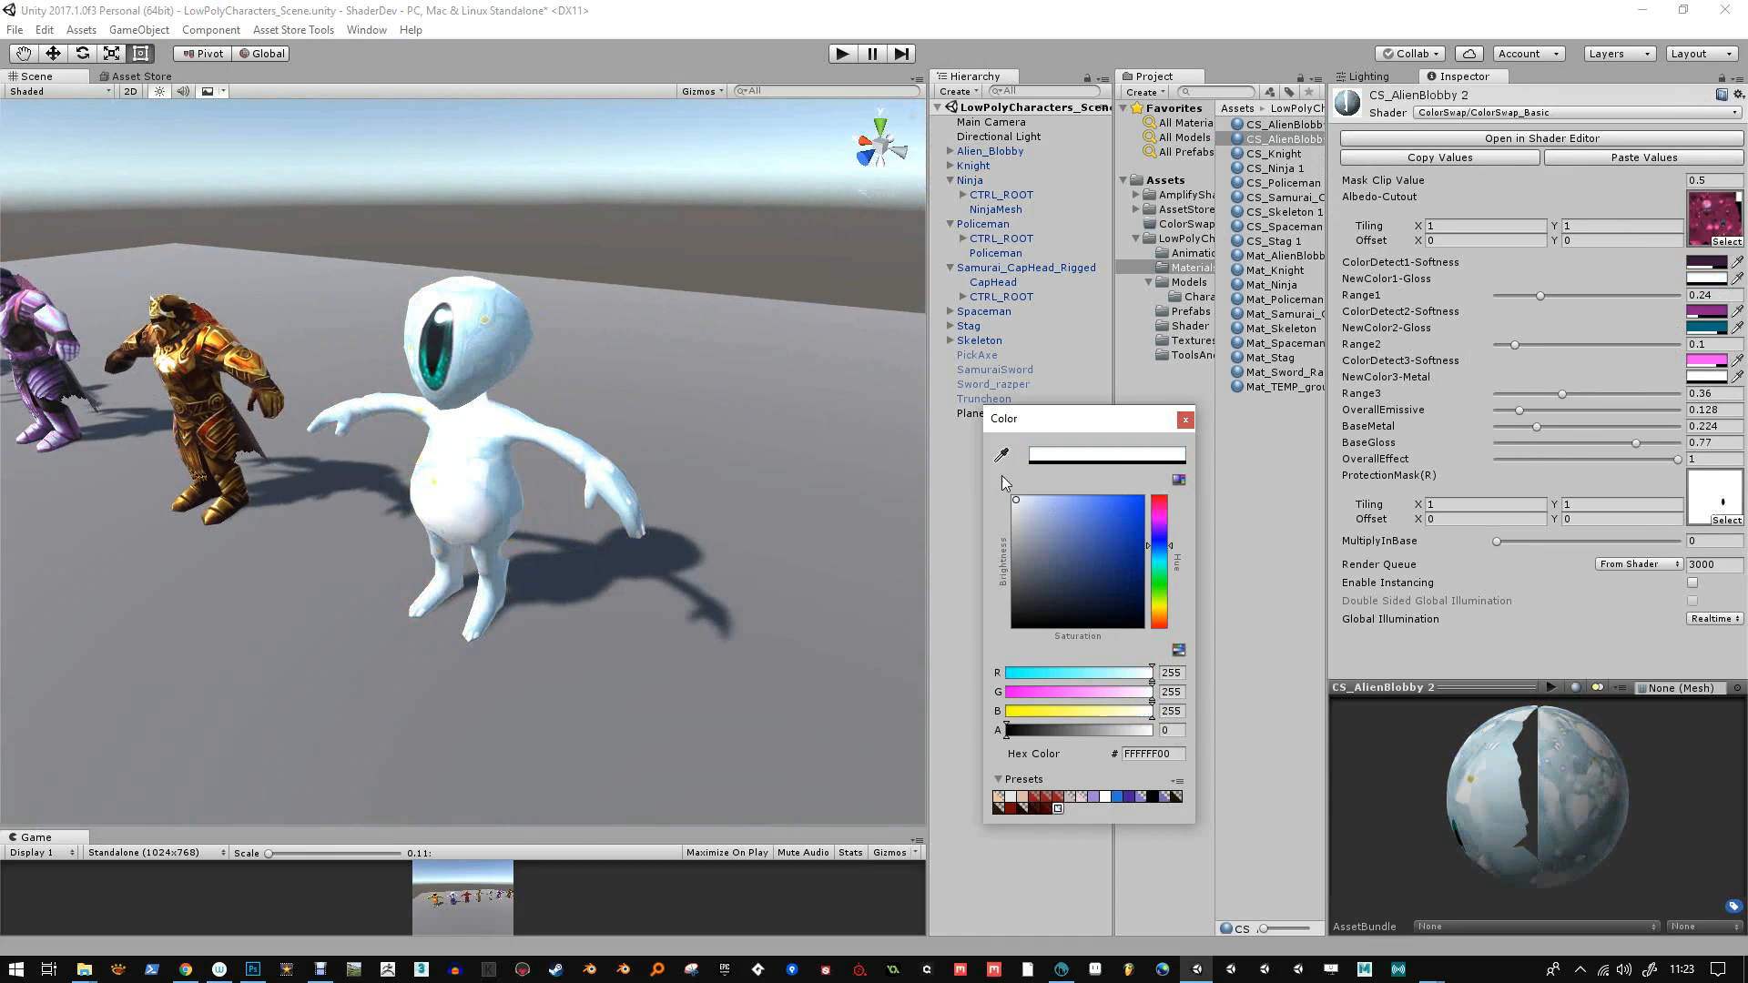
pyautogui.press('Return')
# Change NewColor3-Metal of the alien material to black
pyautogui.click(1721, 377)
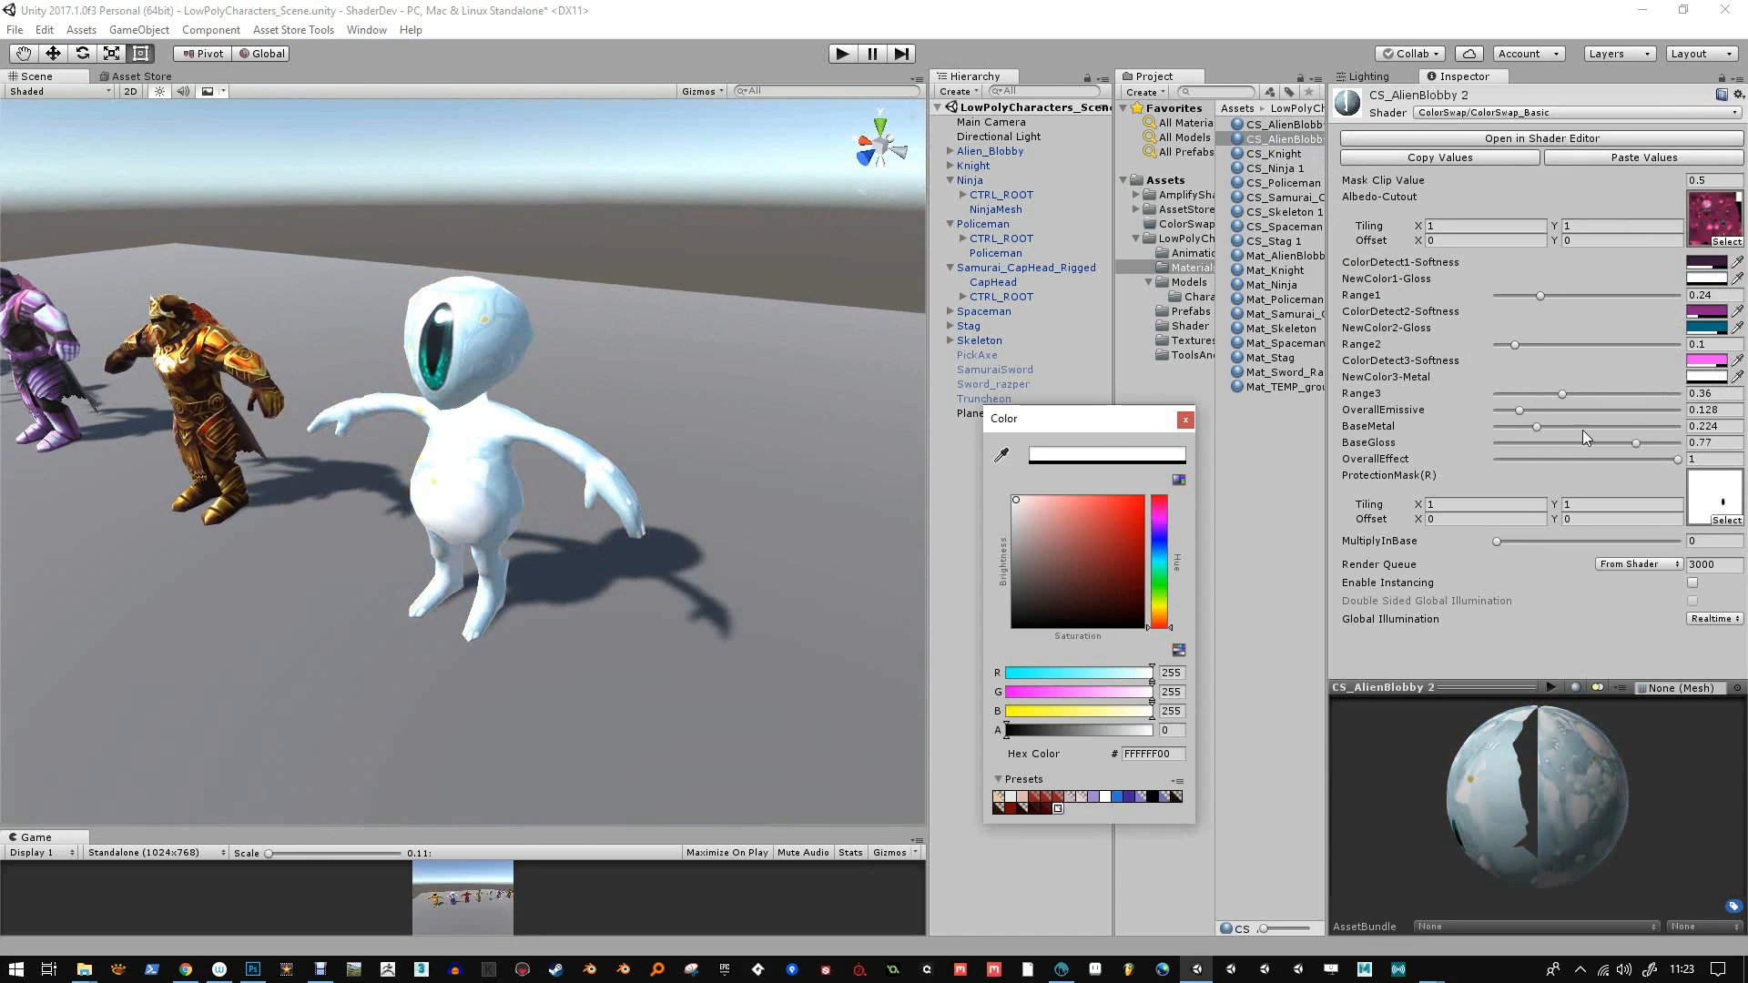
pyautogui.moveTo(1037, 547); pyautogui.dragTo(1017, 633)
pyautogui.click(1185, 424)
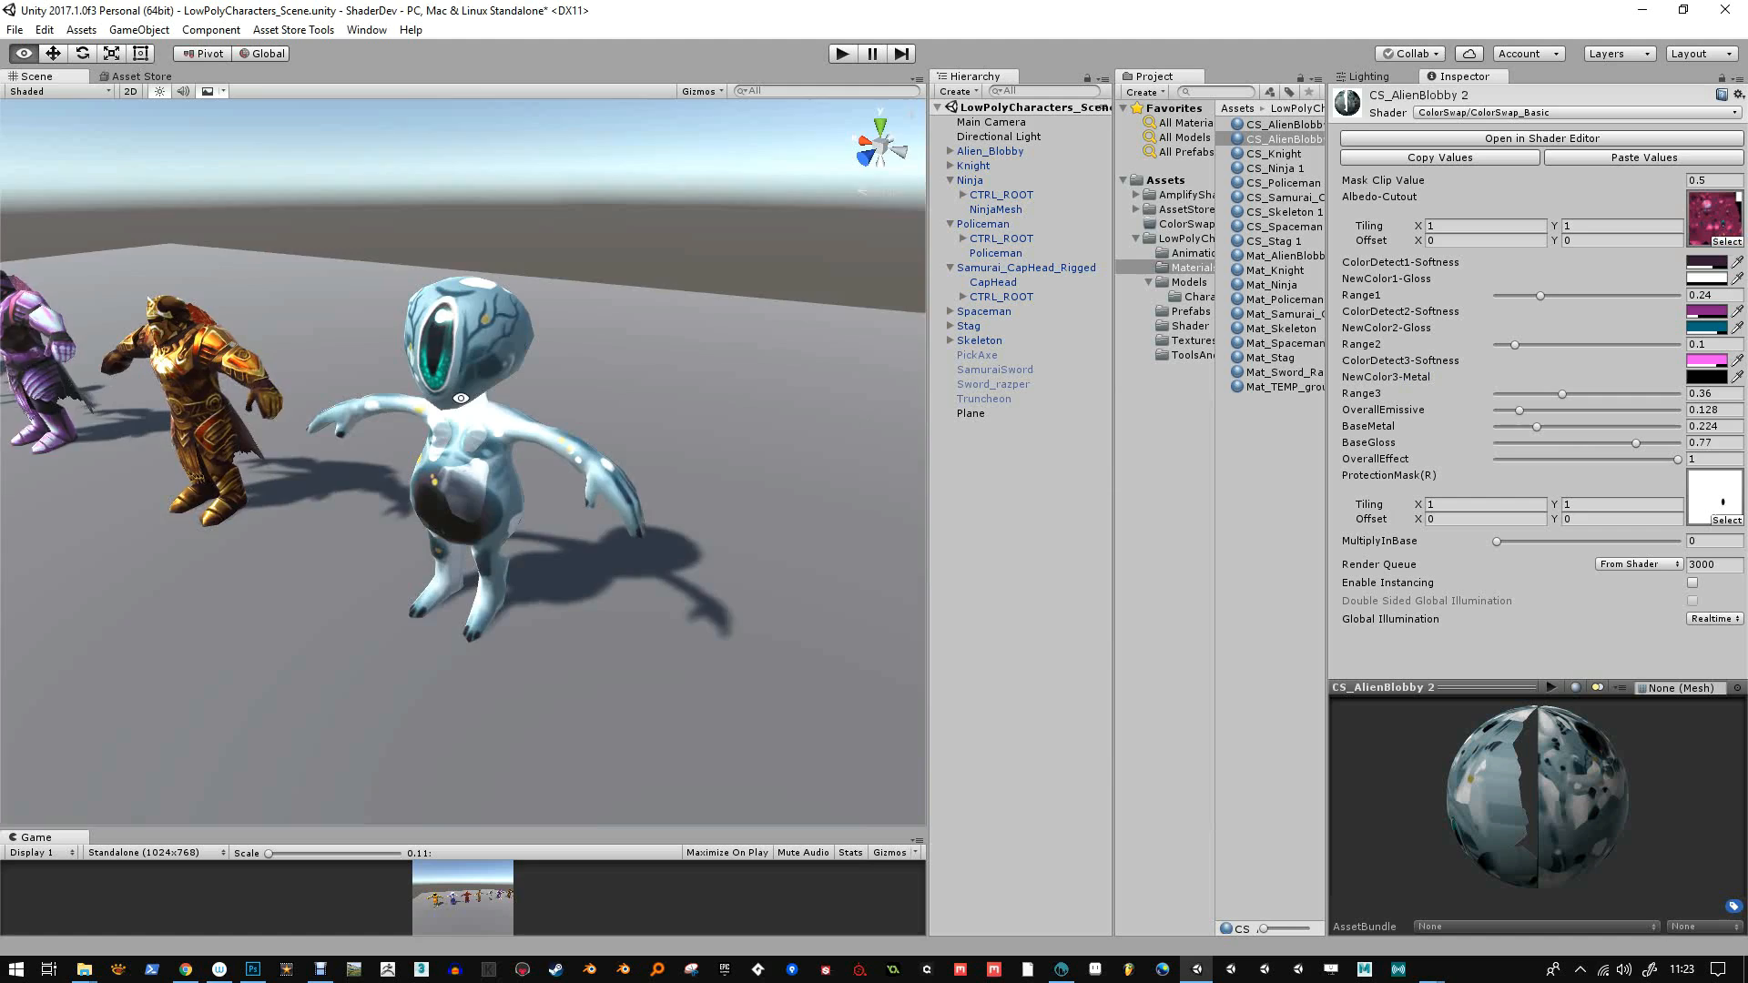
# Change NewColor2-Gloss of the alien material to green (0C9A07)
pyautogui.keyDown('alt'); pyautogui.moveTo(637, 492); pyautogui.dragTo(637, 455); pyautogui.keyUp('alt')
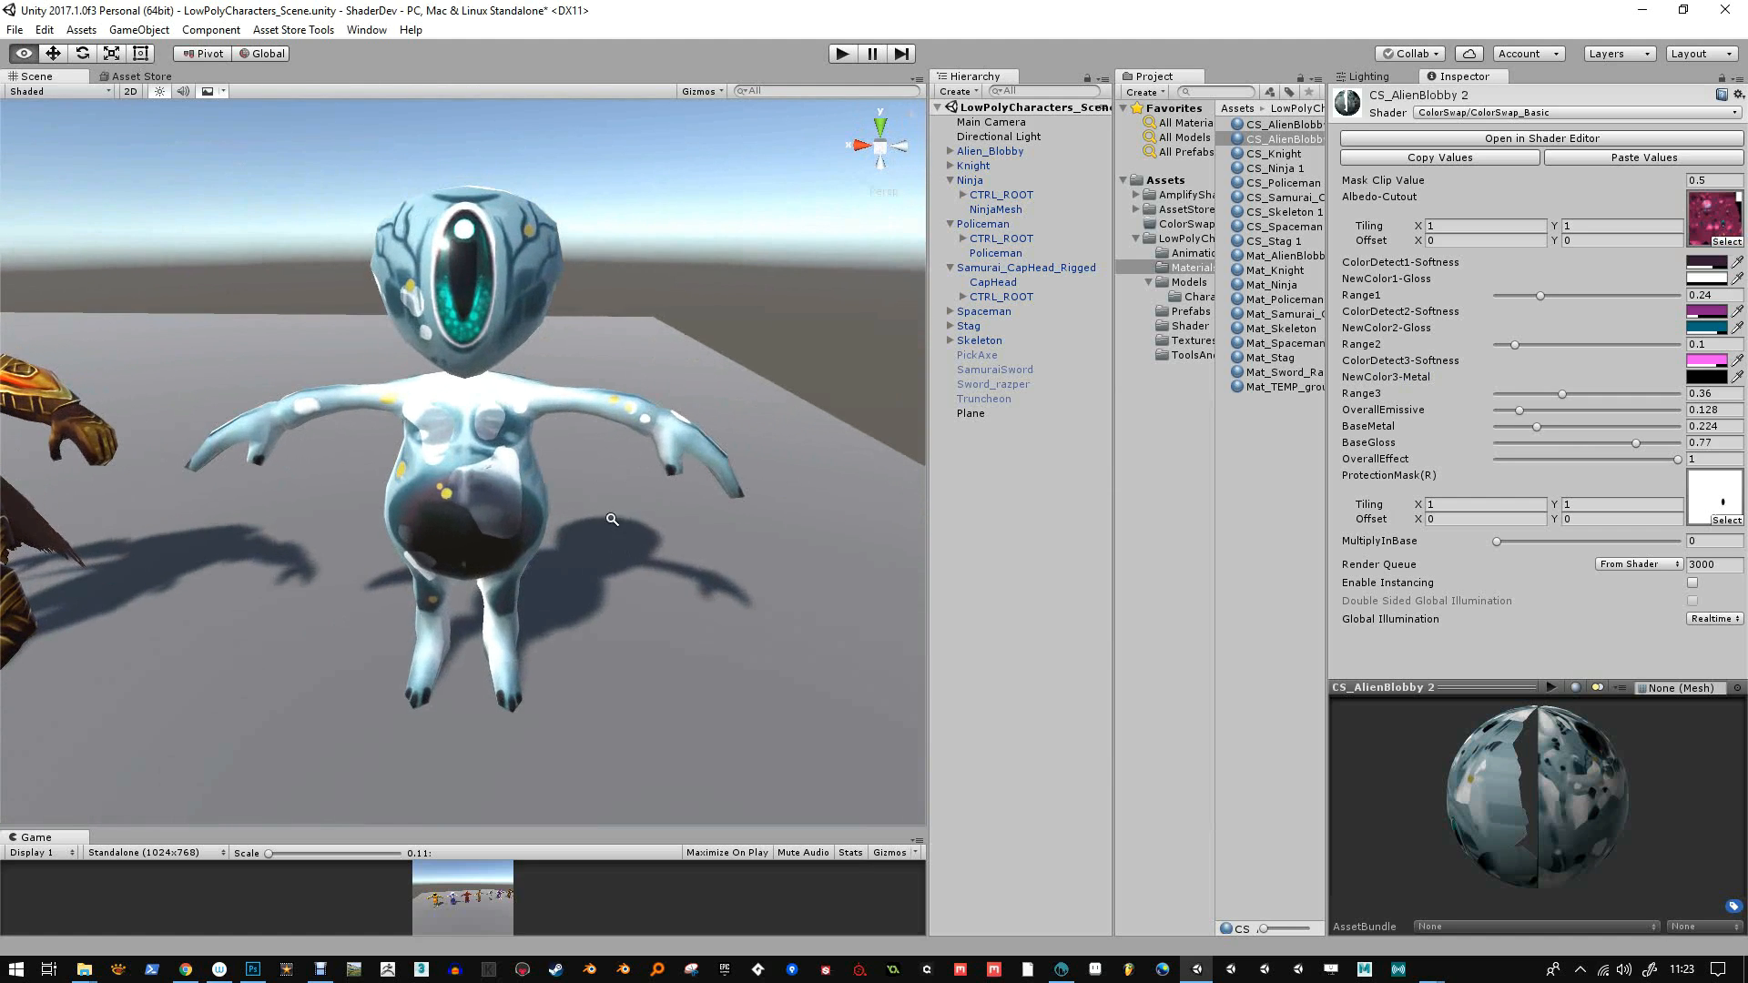
pyautogui.click(1712, 329)
pyautogui.moveTo(1159, 573)
pyautogui.mouseDown()
pyautogui.moveTo(1173, 604)
pyautogui.moveTo(1174, 513)
pyautogui.moveTo(1175, 588)
pyautogui.moveTo(1135, 550)
pyautogui.mouseUp()
pyautogui.click(1186, 420)
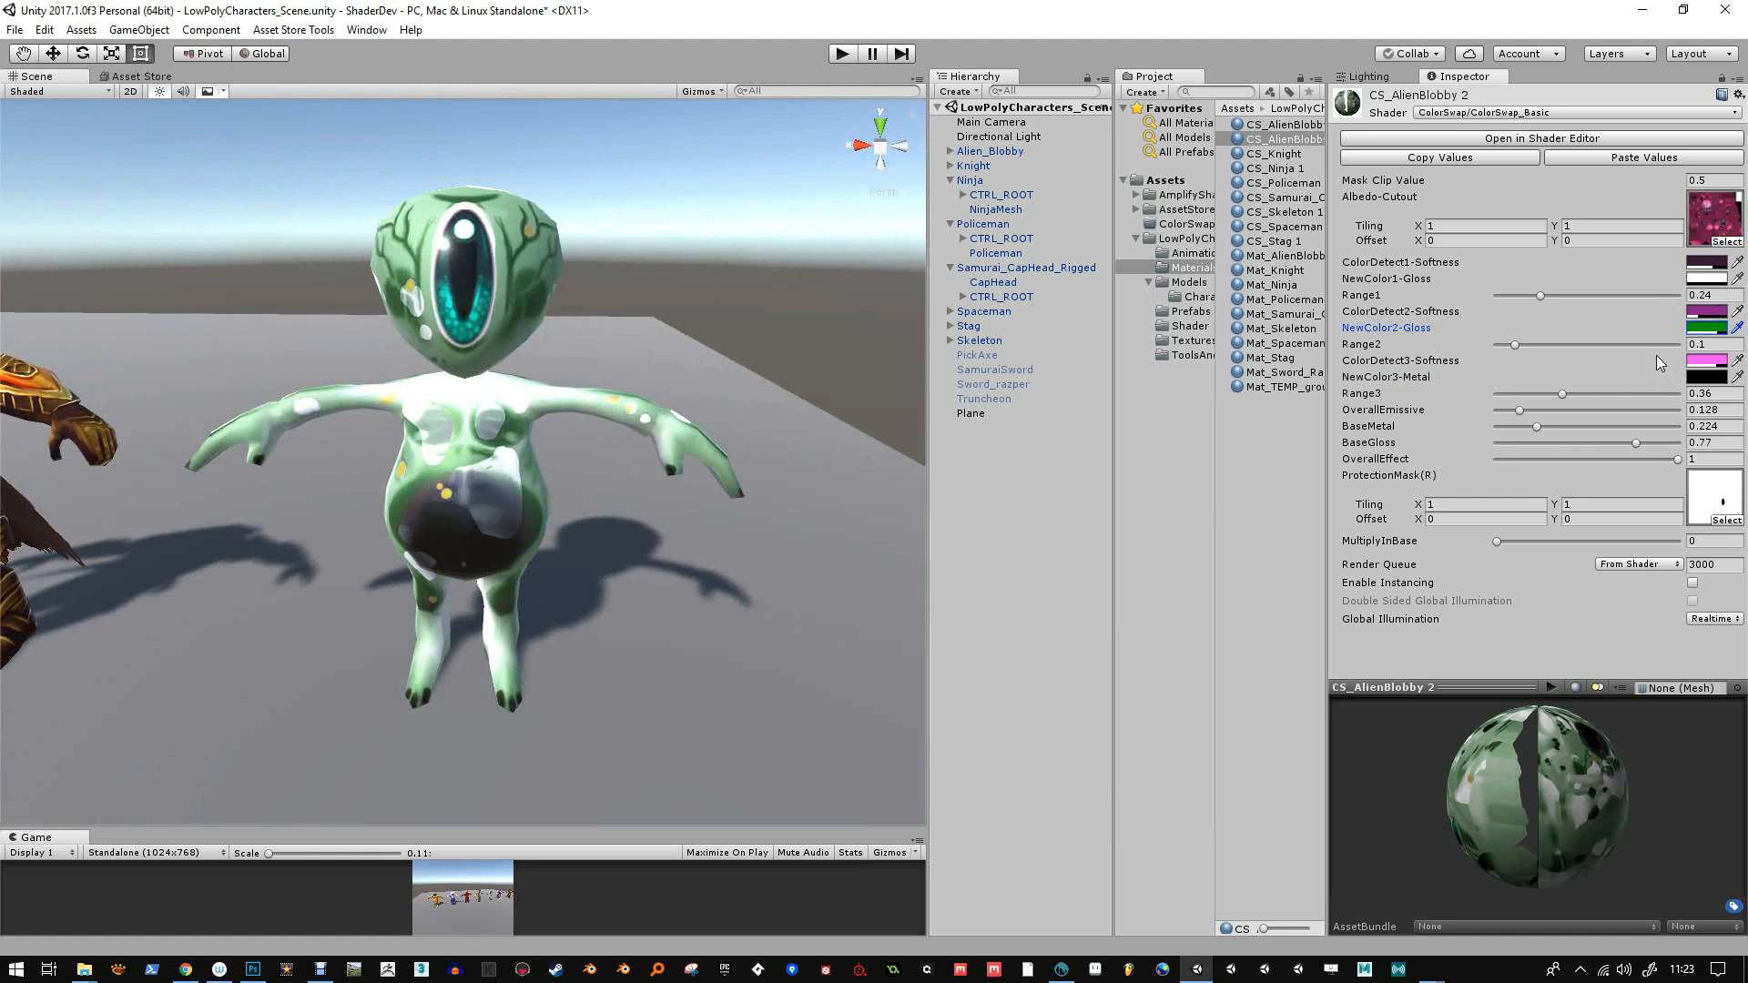
# Raise the alien material's Range3 to 0.491 and Range2 to 0.246
pyautogui.moveTo(1568, 396)
pyautogui.mouseDown()
pyautogui.moveTo(1522, 394)
pyautogui.moveTo(1583, 396)
pyautogui.mouseUp()
pyautogui.moveTo(1511, 346)
pyautogui.mouseDown()
pyautogui.moveTo(1560, 346)
pyautogui.moveTo(1540, 346)
pyautogui.mouseUp()
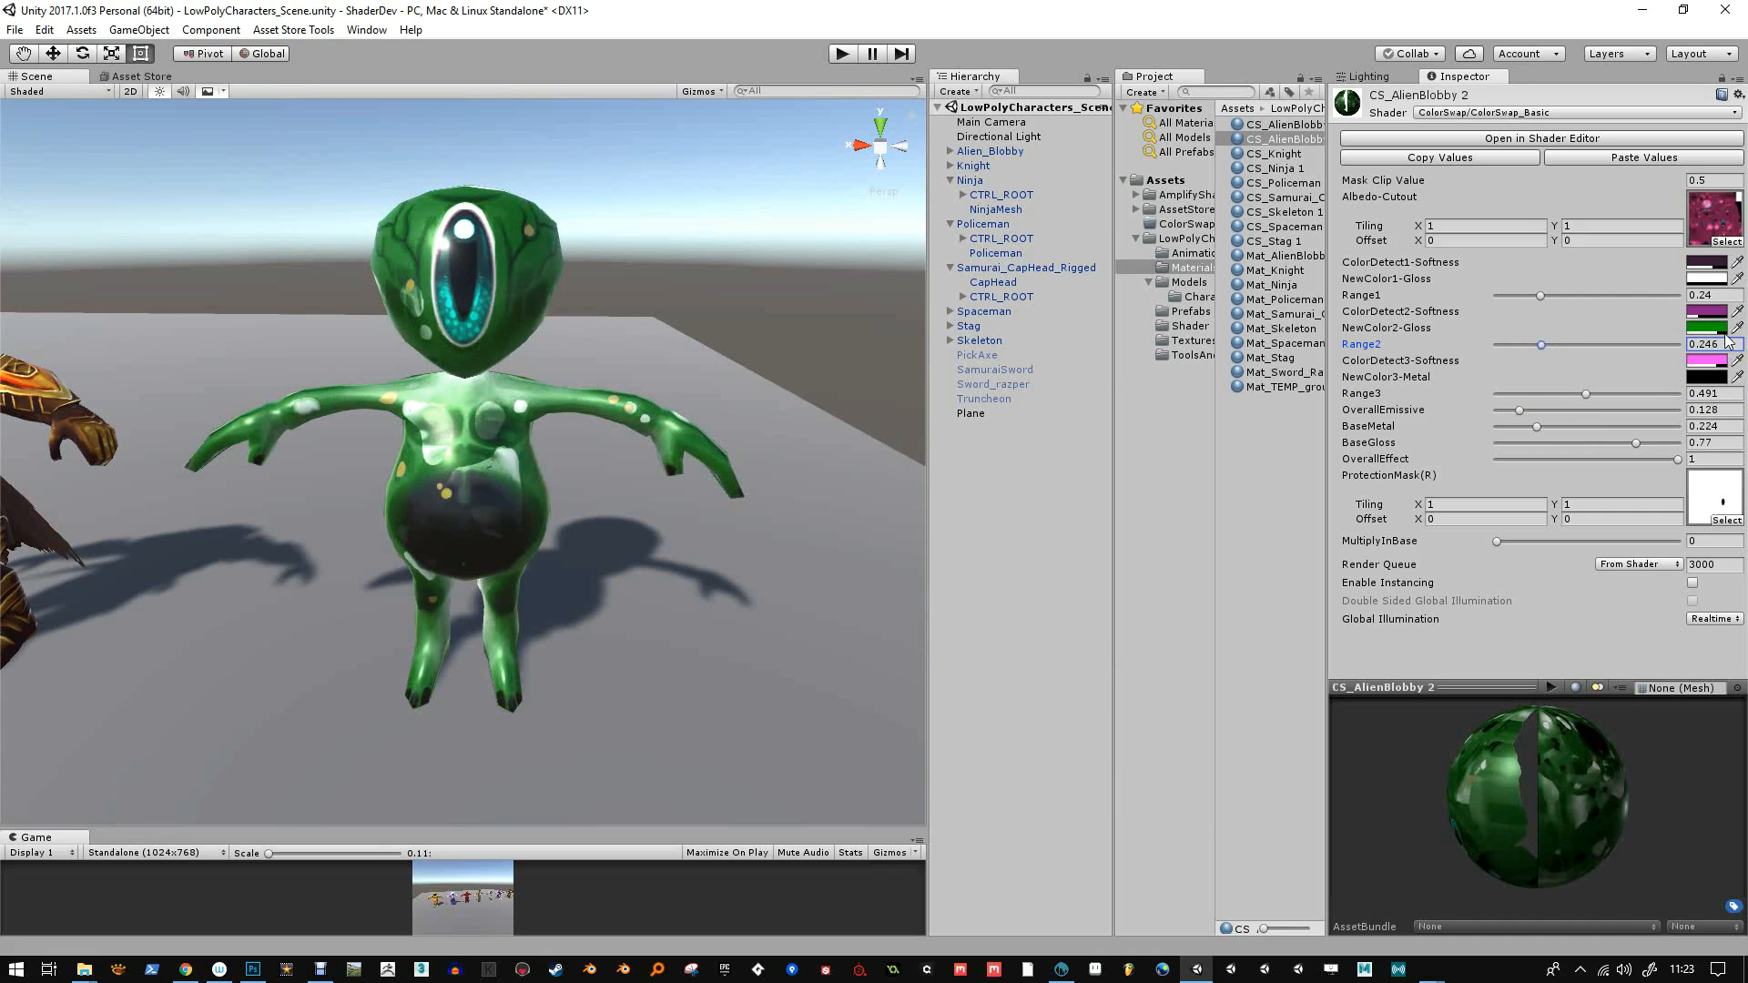
# Set the alpha of NewColor2-Gloss to 133 and the alpha of NewColor1-Gloss to 69
pyautogui.click(1696, 329)
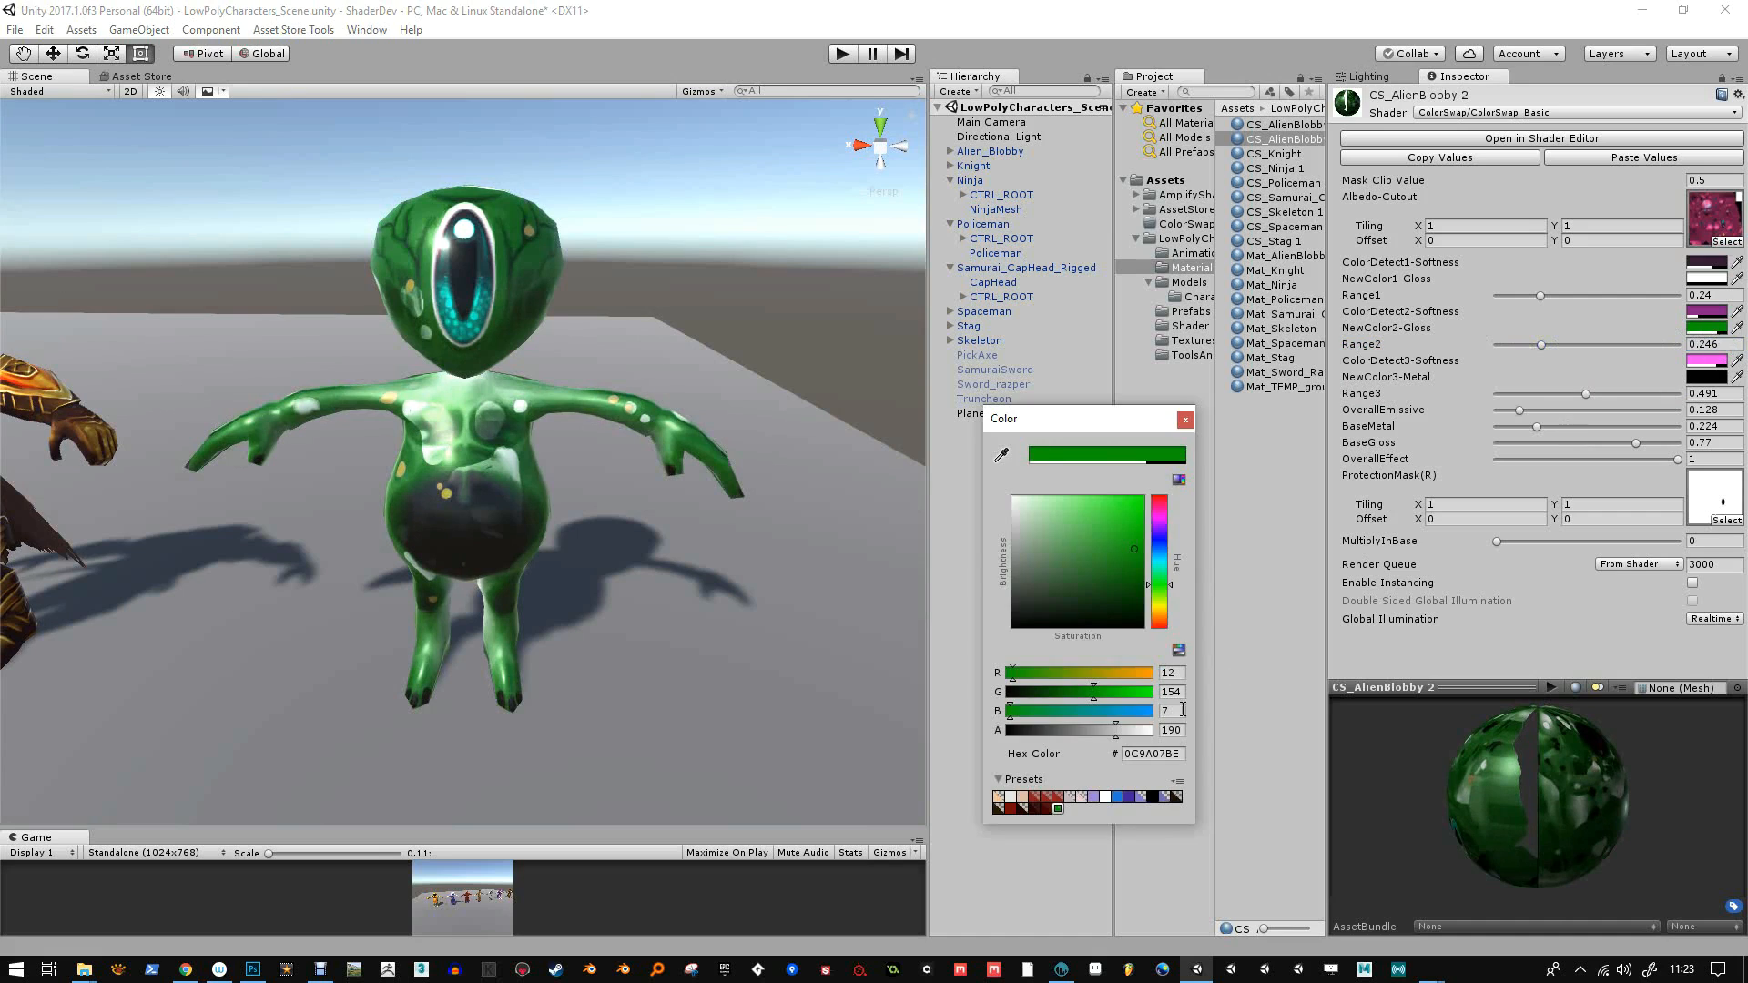
pyautogui.moveTo(1115, 730)
pyautogui.mouseDown()
pyautogui.moveTo(1135, 730)
pyautogui.moveTo(995, 728)
pyautogui.moveTo(1086, 728)
pyautogui.moveTo(1080, 716)
pyautogui.mouseUp()
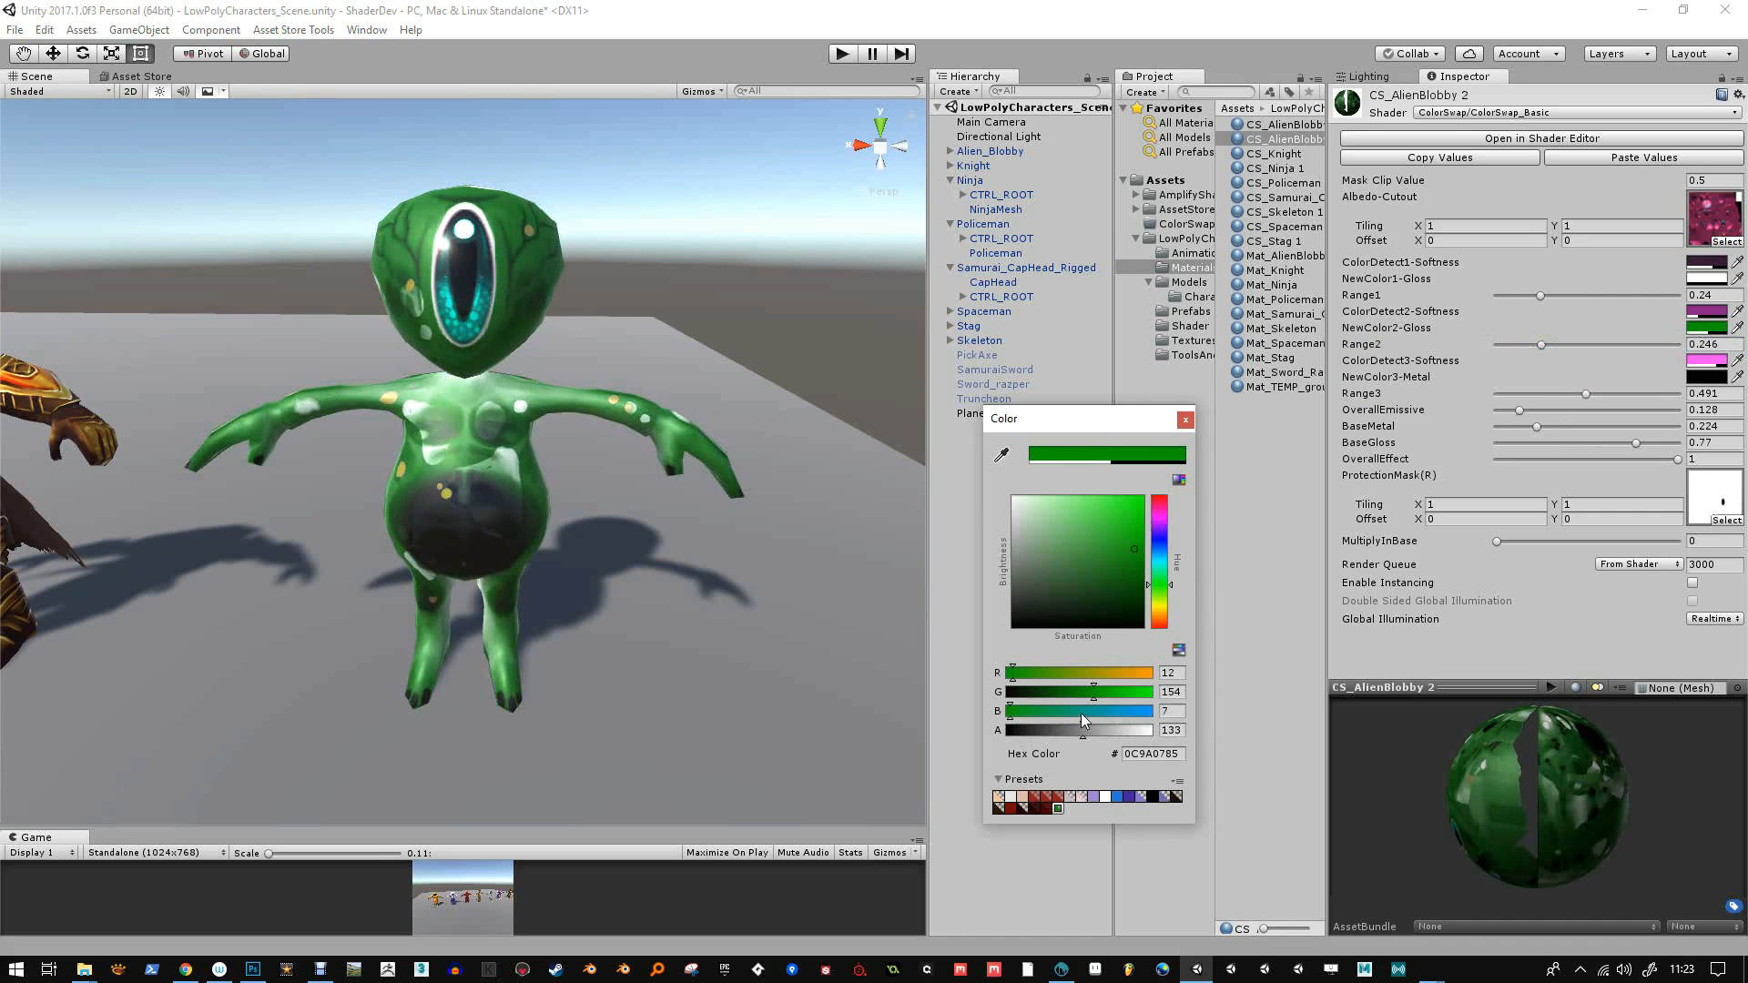
pyautogui.click(1185, 420)
pyautogui.click(1708, 280)
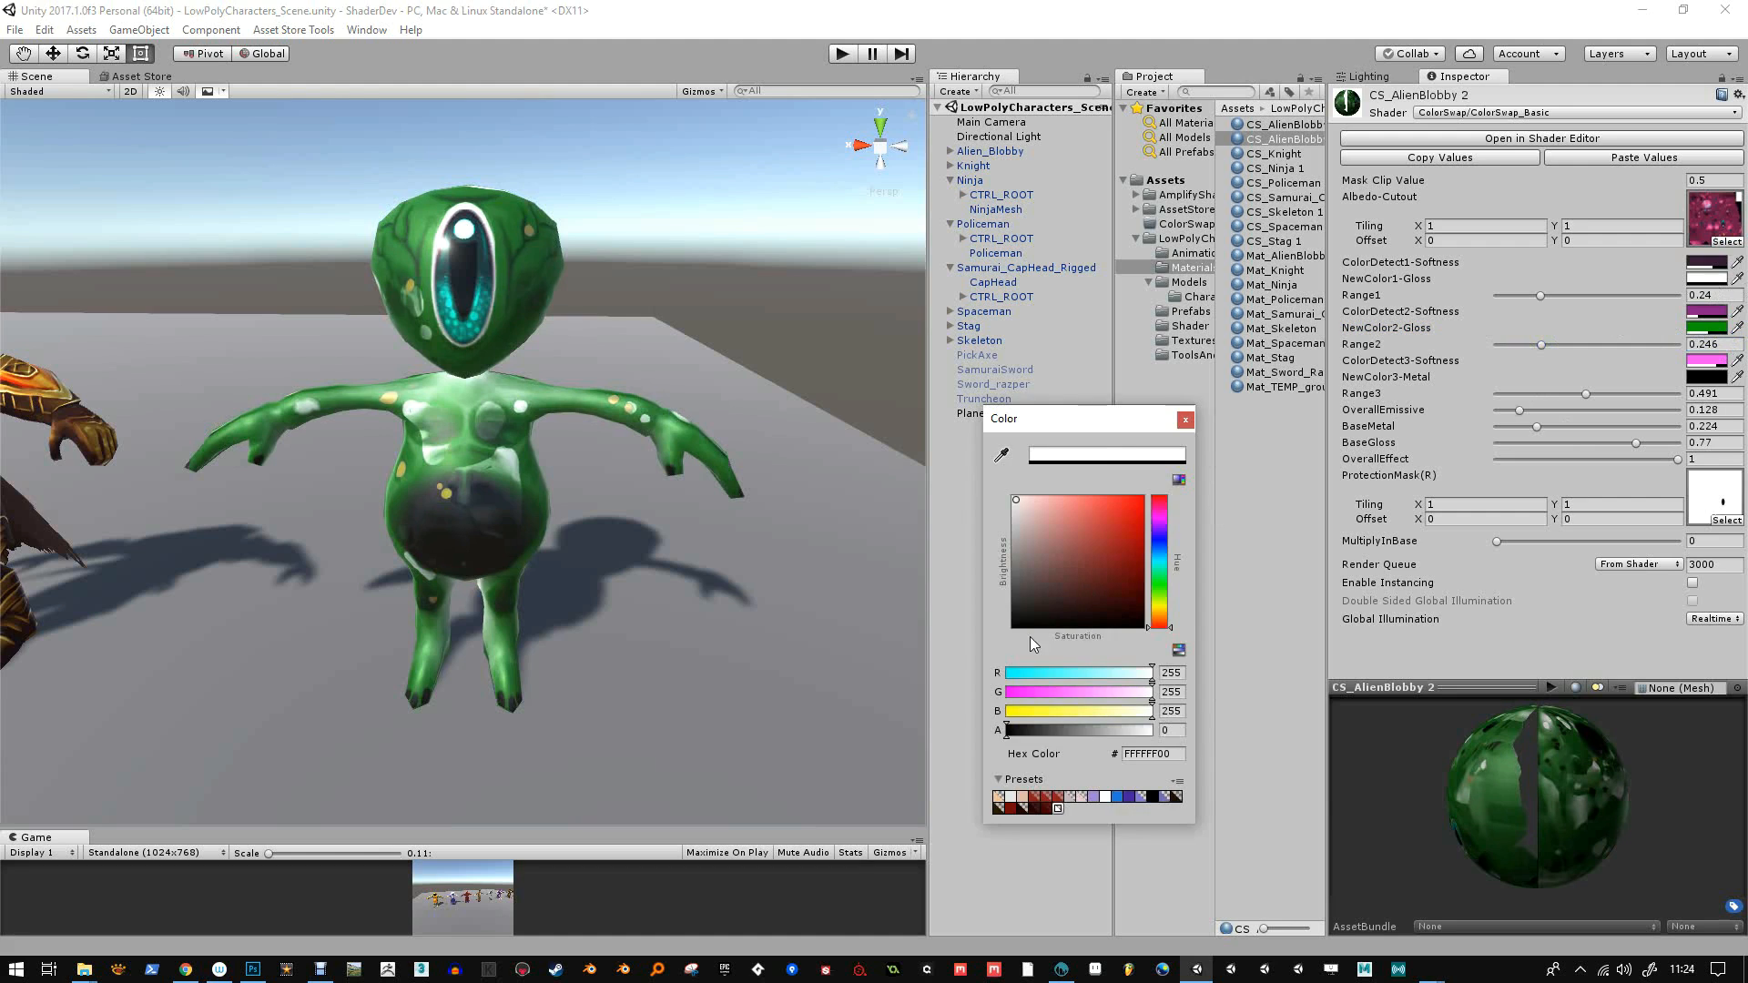
pyautogui.click(1041, 729)
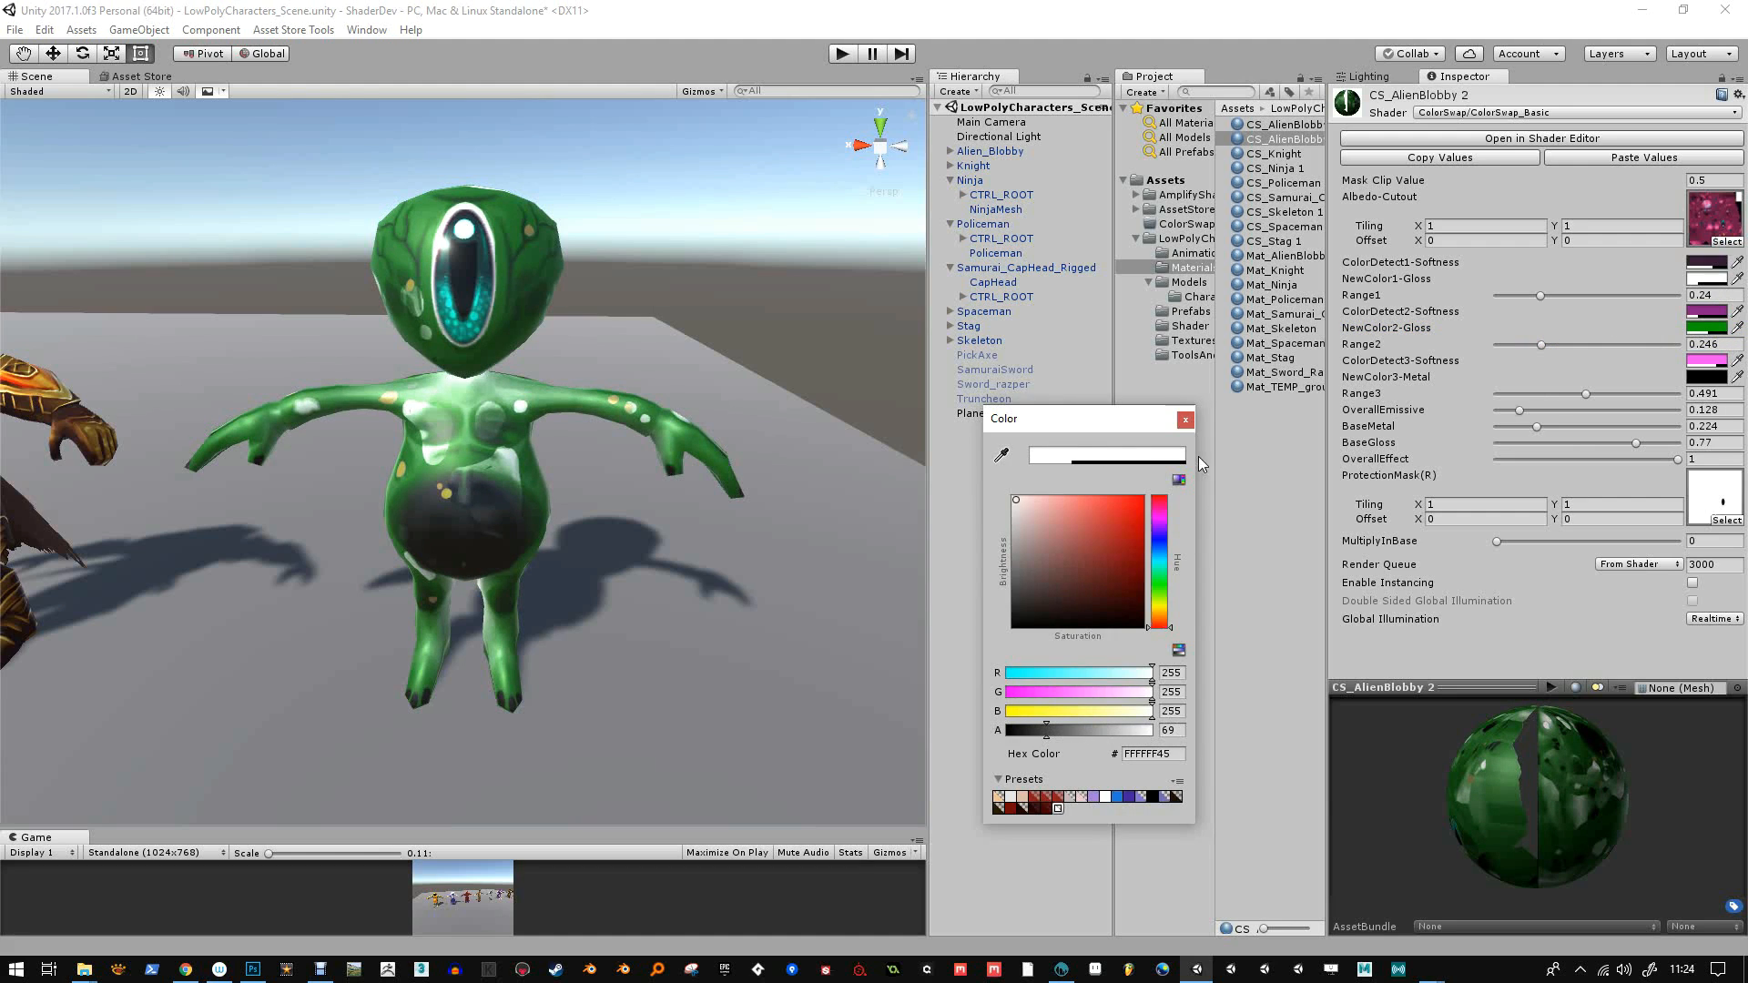
pyautogui.click(1186, 419)
# Set NewColor3-Metal to a dark gold (856A12) with an alpha of 234
pyautogui.click(1717, 378)
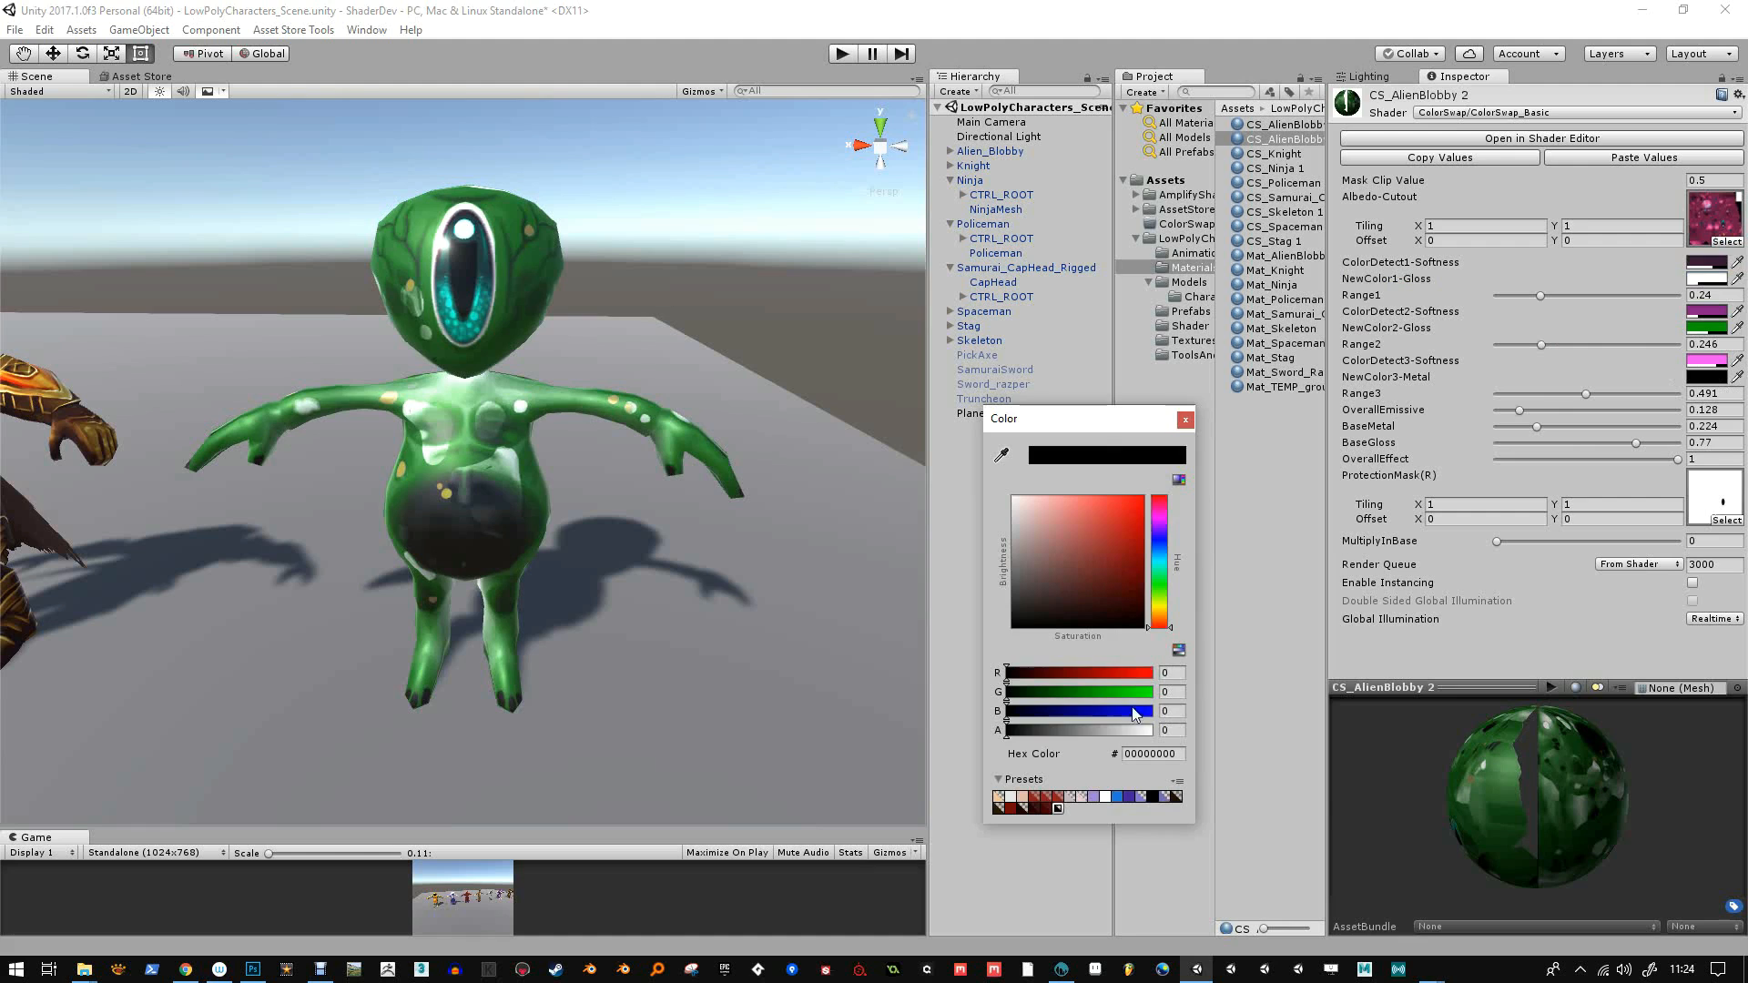
pyautogui.moveTo(1025, 734)
pyautogui.mouseDown()
pyautogui.moveTo(1133, 732)
pyautogui.moveTo(1108, 731)
pyautogui.mouseUp()
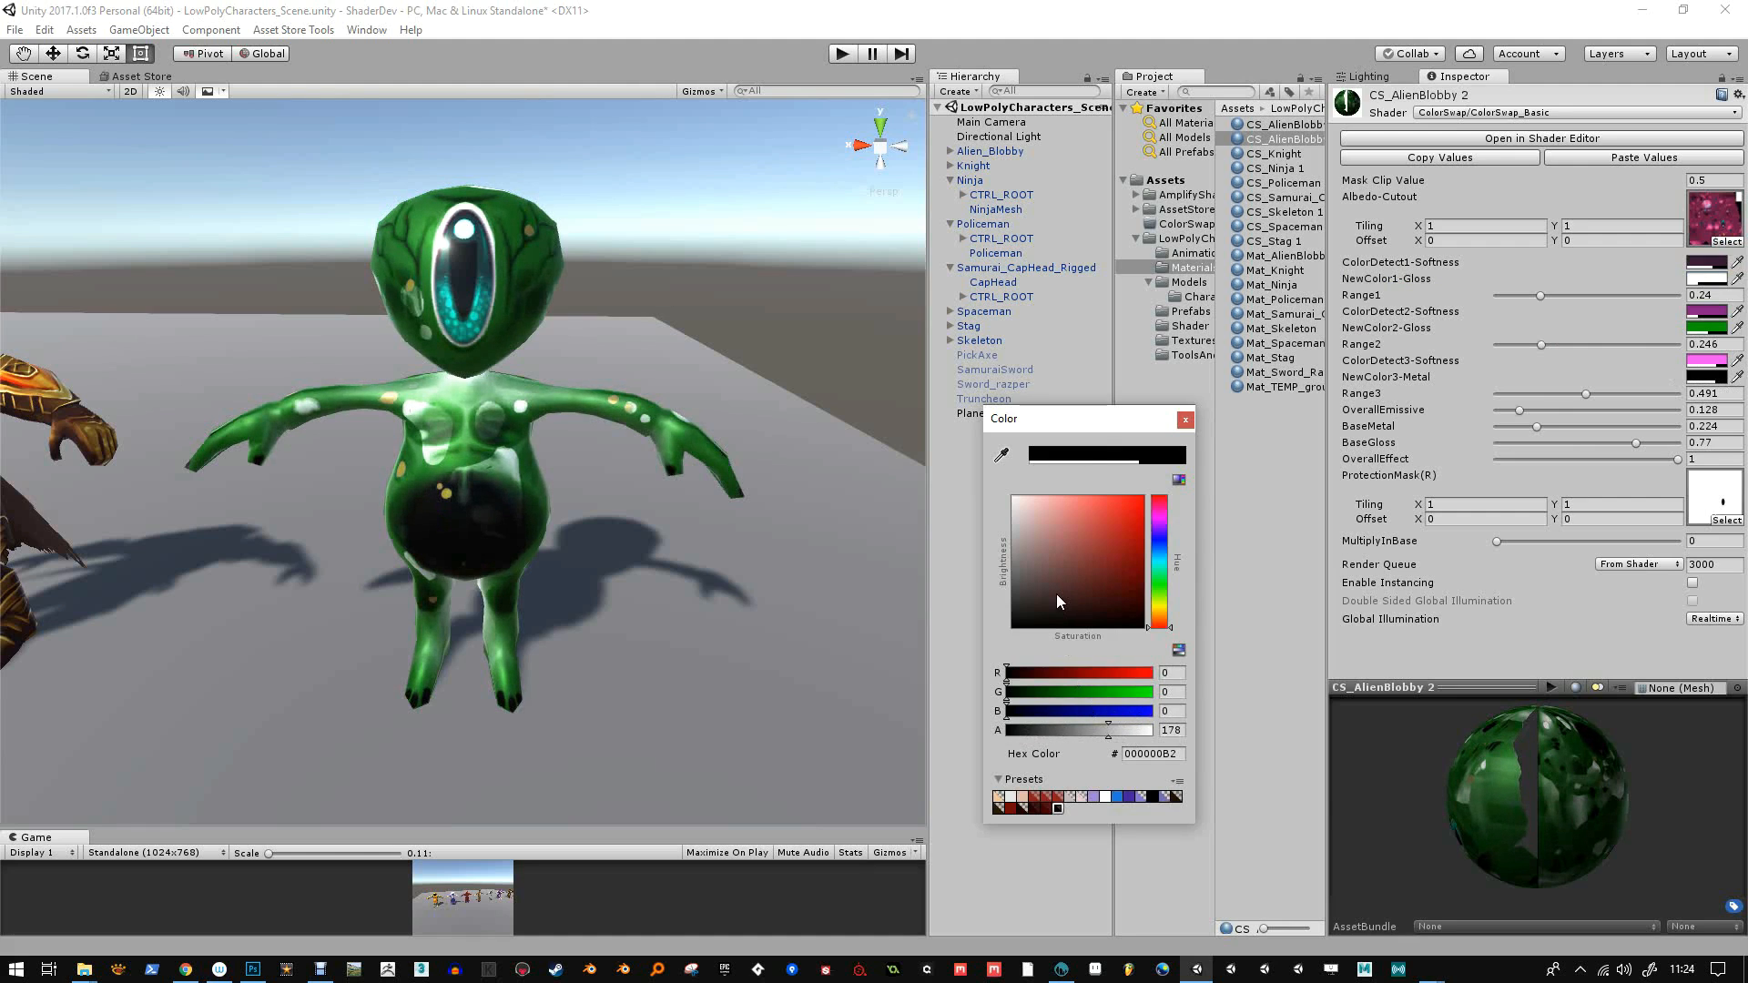
pyautogui.moveTo(1084, 588); pyautogui.dragTo(1117, 551)
pyautogui.moveTo(1159, 619); pyautogui.dragTo(1160, 612)
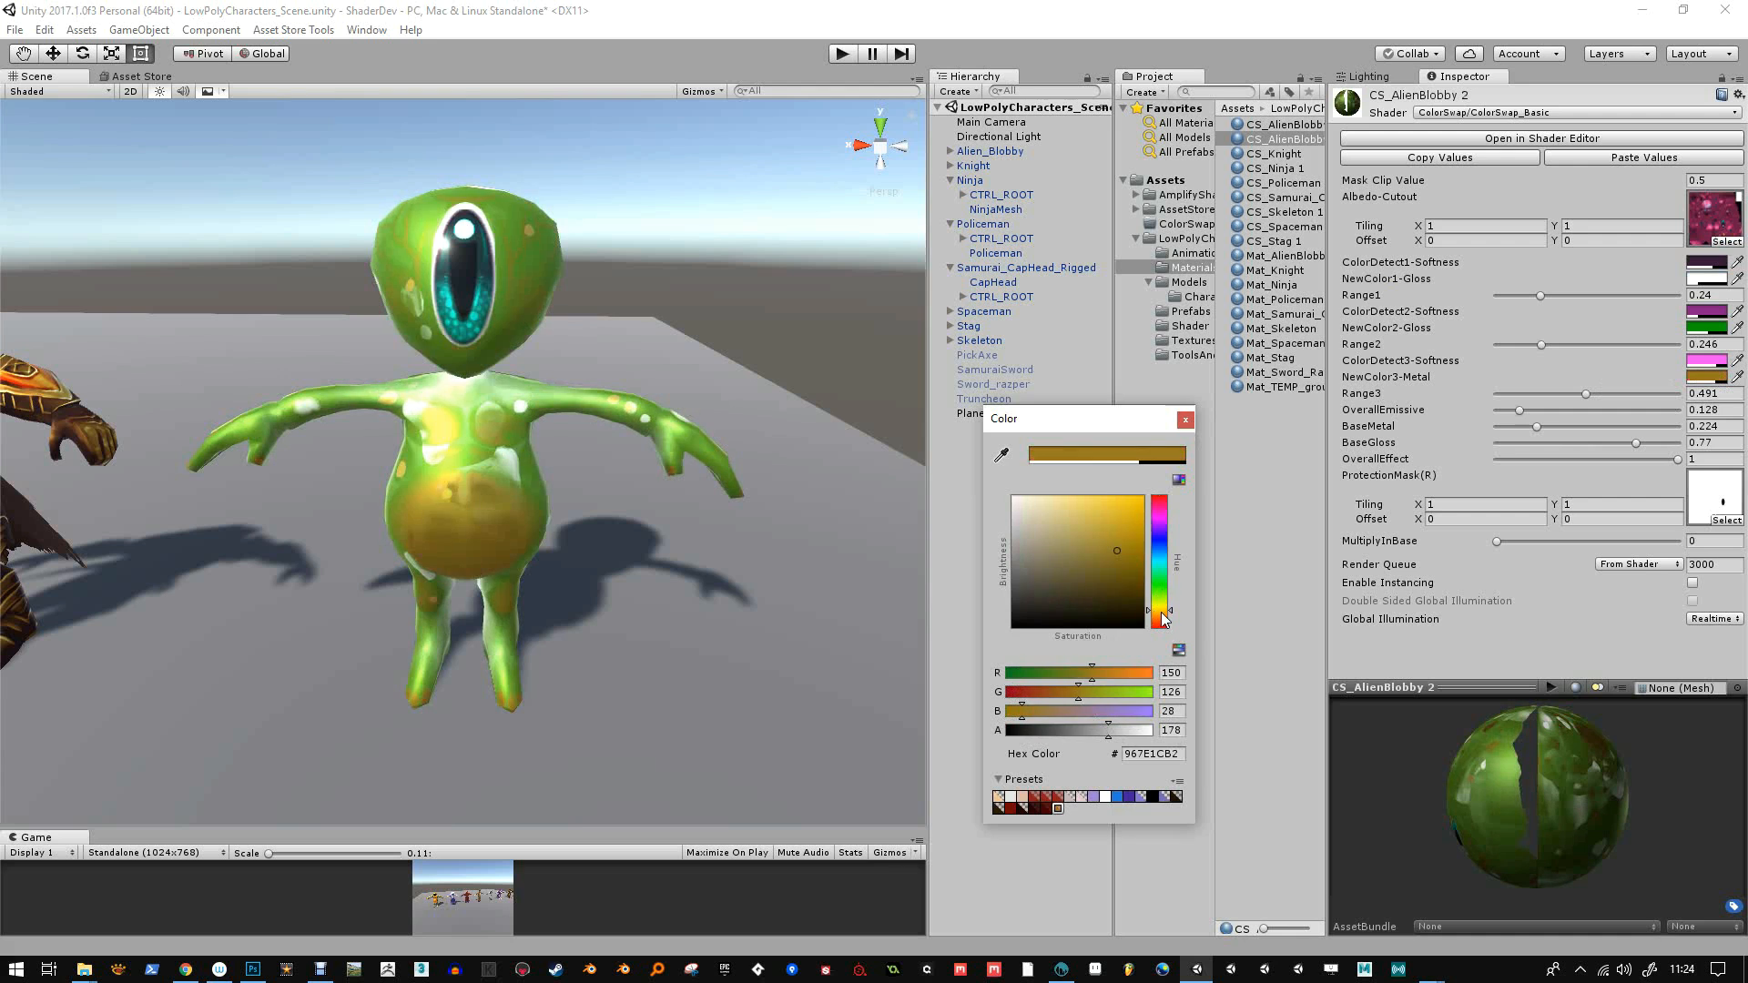
pyautogui.moveTo(1119, 734); pyautogui.dragTo(1142, 734)
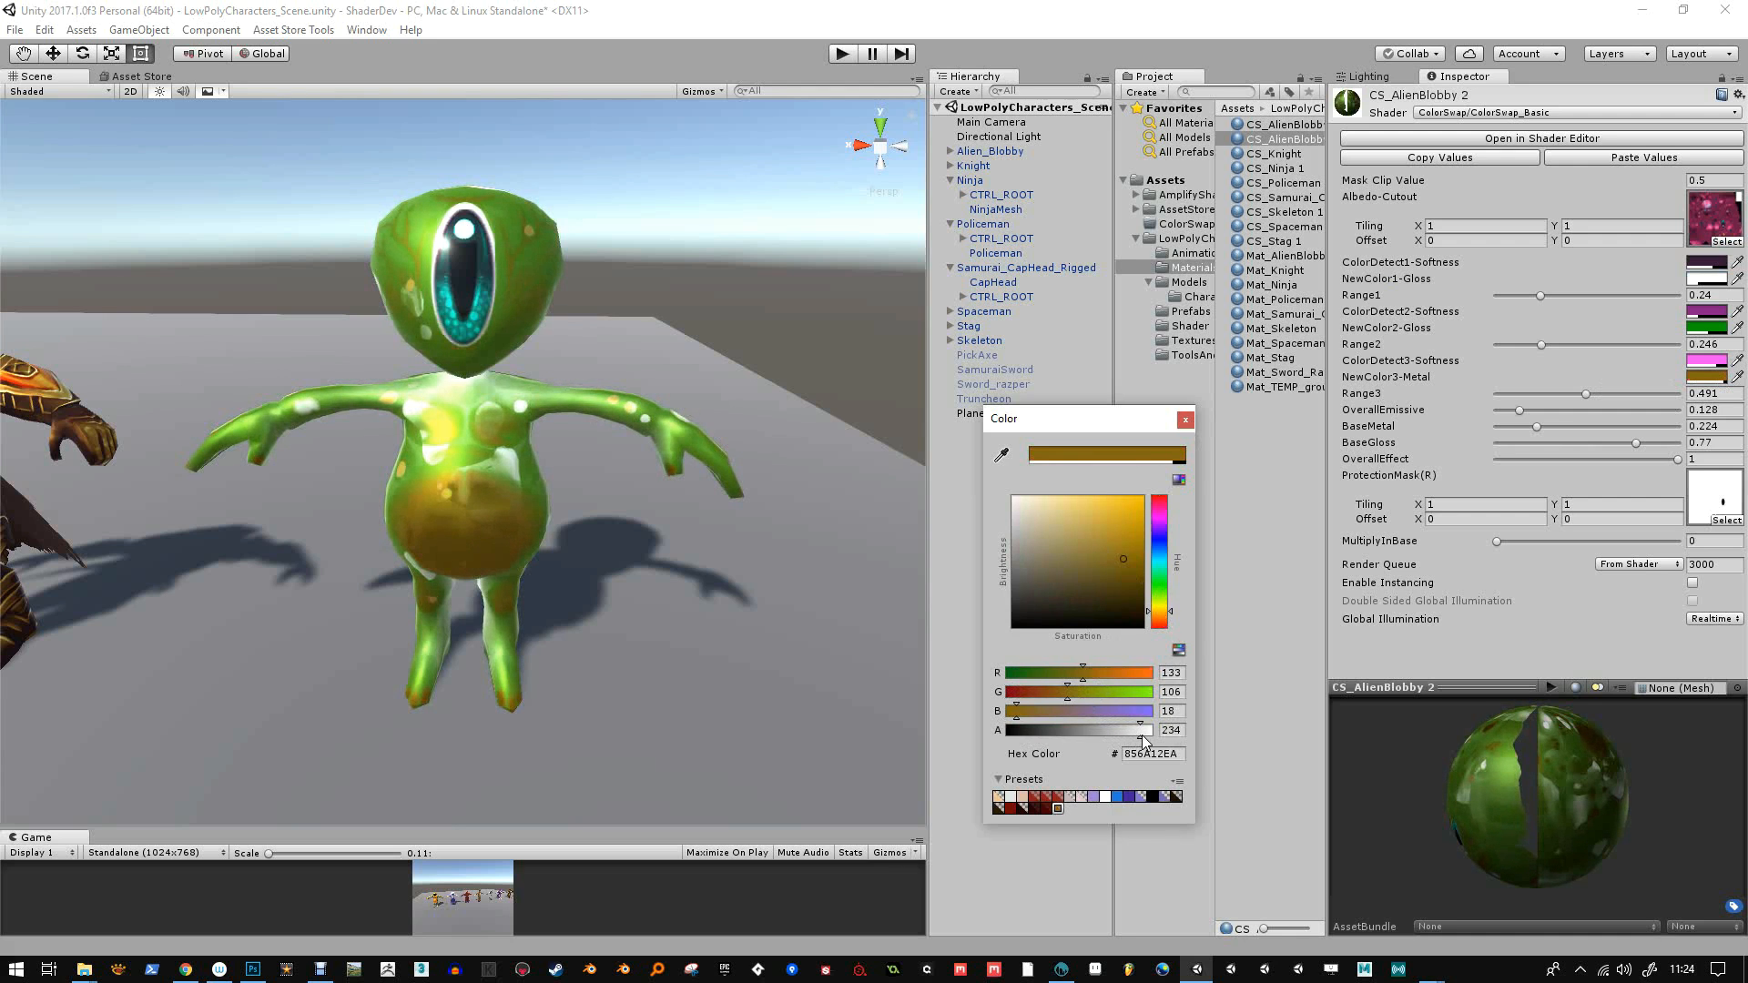
pyautogui.click(1185, 420)
# Change NewColor2-Gloss of the alien material to a deep blue (003C9E)
pyautogui.keyDown('alt'); pyautogui.moveTo(392, 300); pyautogui.dragTo(514, 339); pyautogui.keyUp('alt')
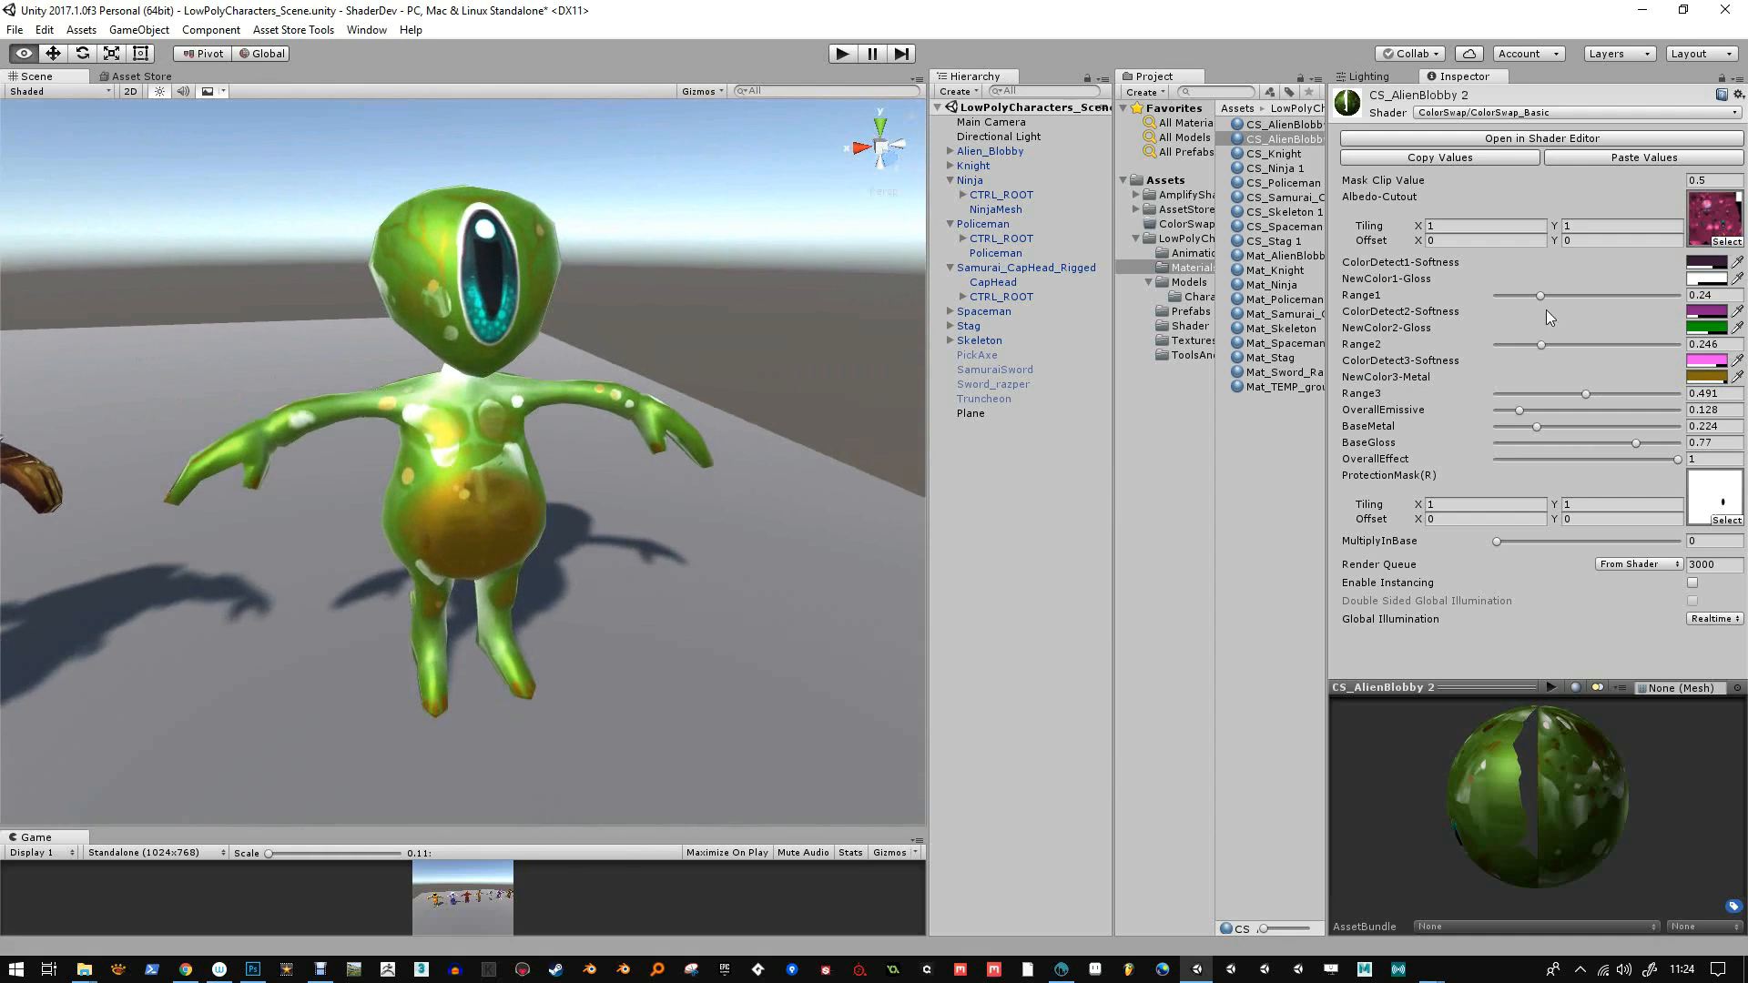
pyautogui.click(1705, 323)
pyautogui.moveTo(1169, 569)
pyautogui.mouseDown()
pyautogui.moveTo(1158, 537)
pyautogui.moveTo(1155, 558)
pyautogui.mouseUp()
pyautogui.click(1185, 420)
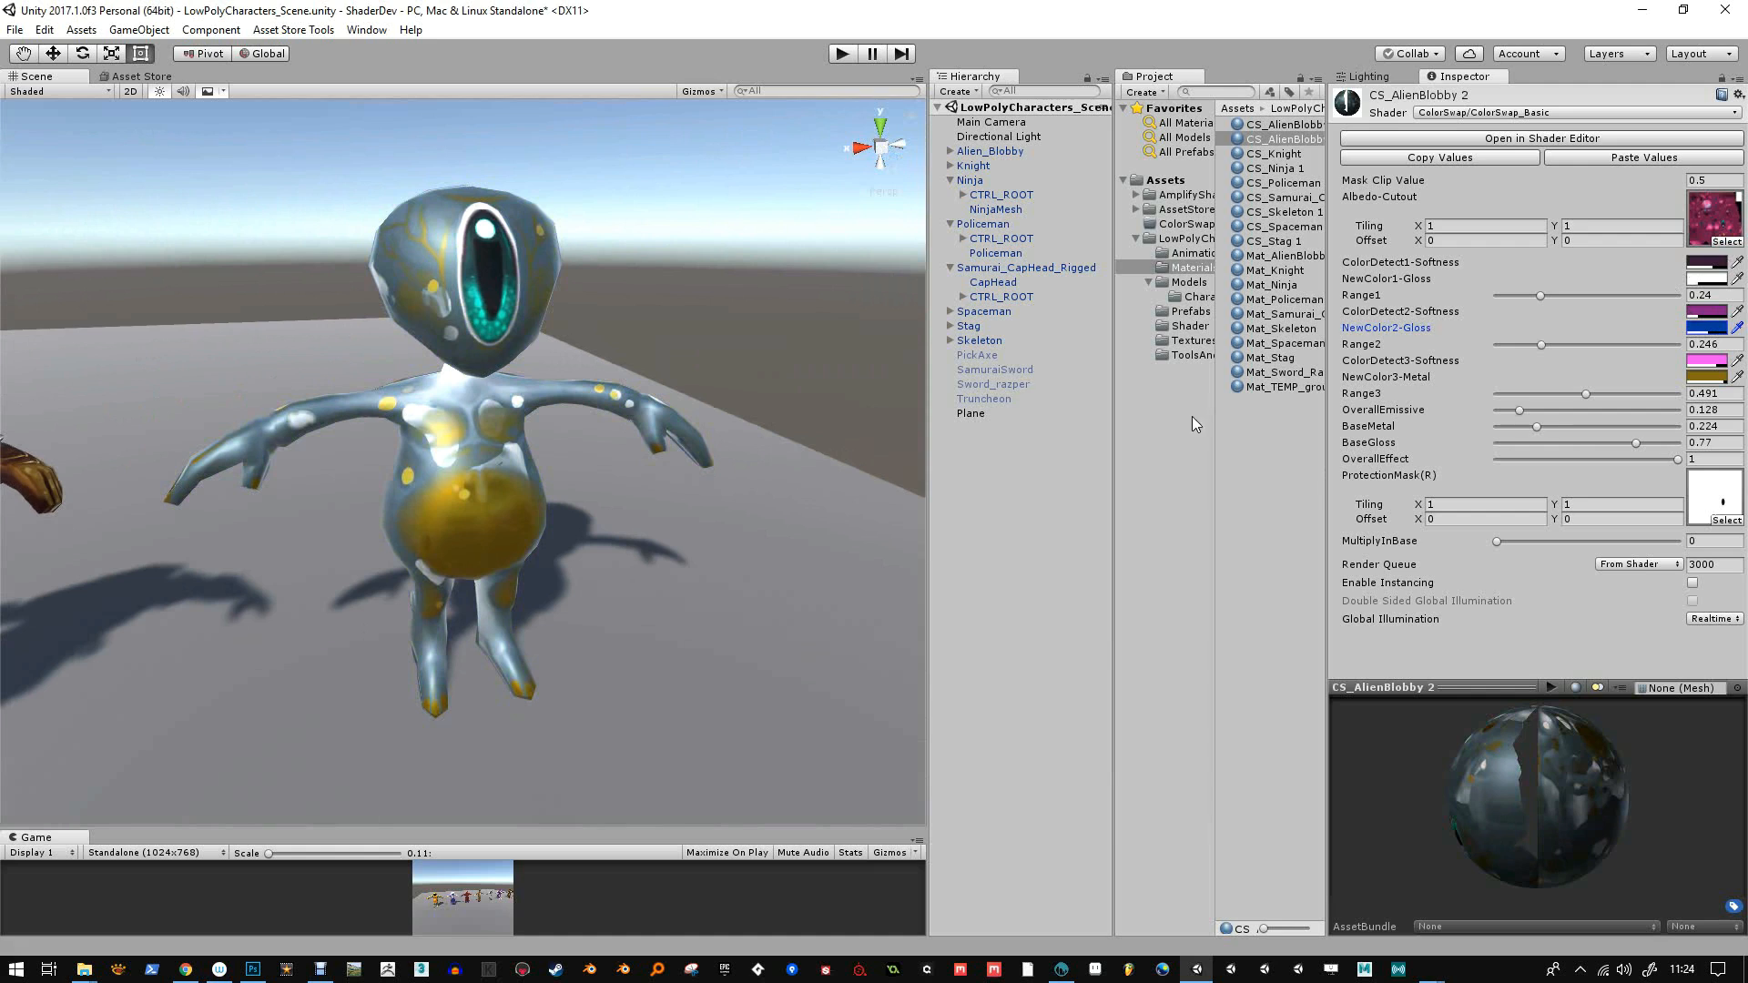
# Change NewColor1-Gloss of the alien material to a very dark red (2D0000)
pyautogui.click(1705, 278)
pyautogui.moveTo(1026, 542); pyautogui.dragTo(1007, 652)
pyautogui.click(1146, 617)
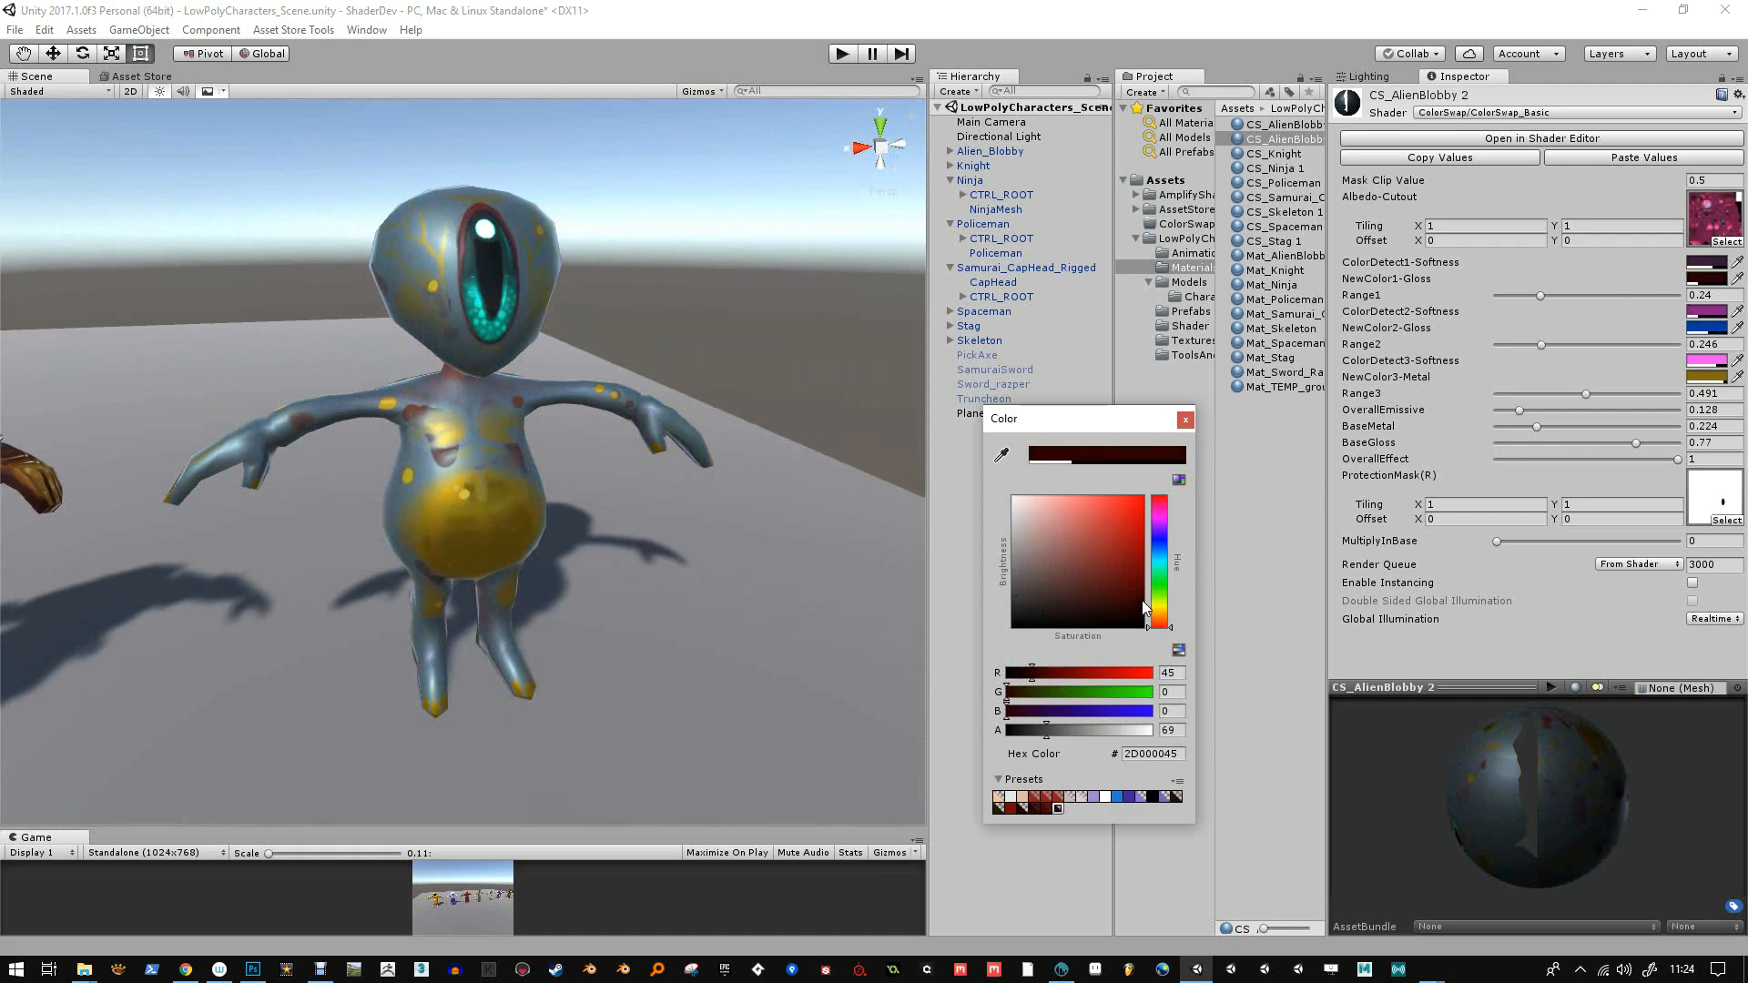
pyautogui.click(1186, 419)
# Lighten NewColor2-Gloss of the alien material to a medium blue (3B6EC3)
pyautogui.click(1721, 327)
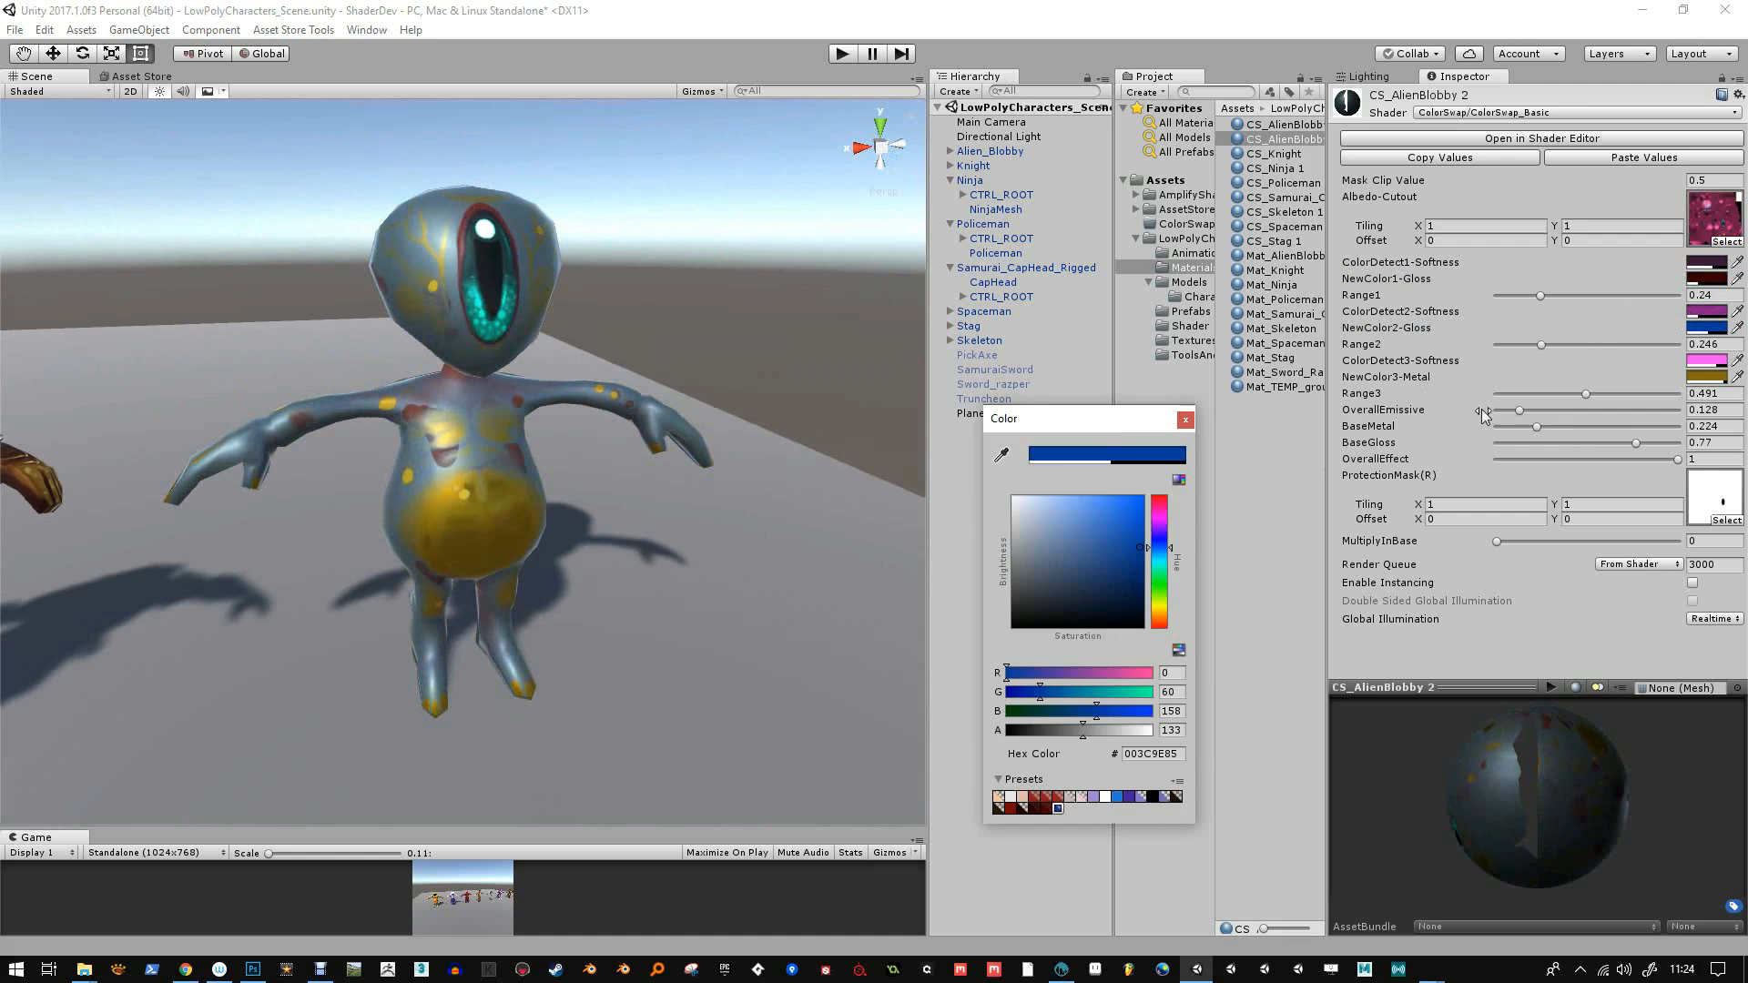
pyautogui.moveTo(1105, 543)
pyautogui.mouseDown()
pyautogui.moveTo(1123, 519)
pyautogui.moveTo(1103, 529)
pyautogui.mouseUp()
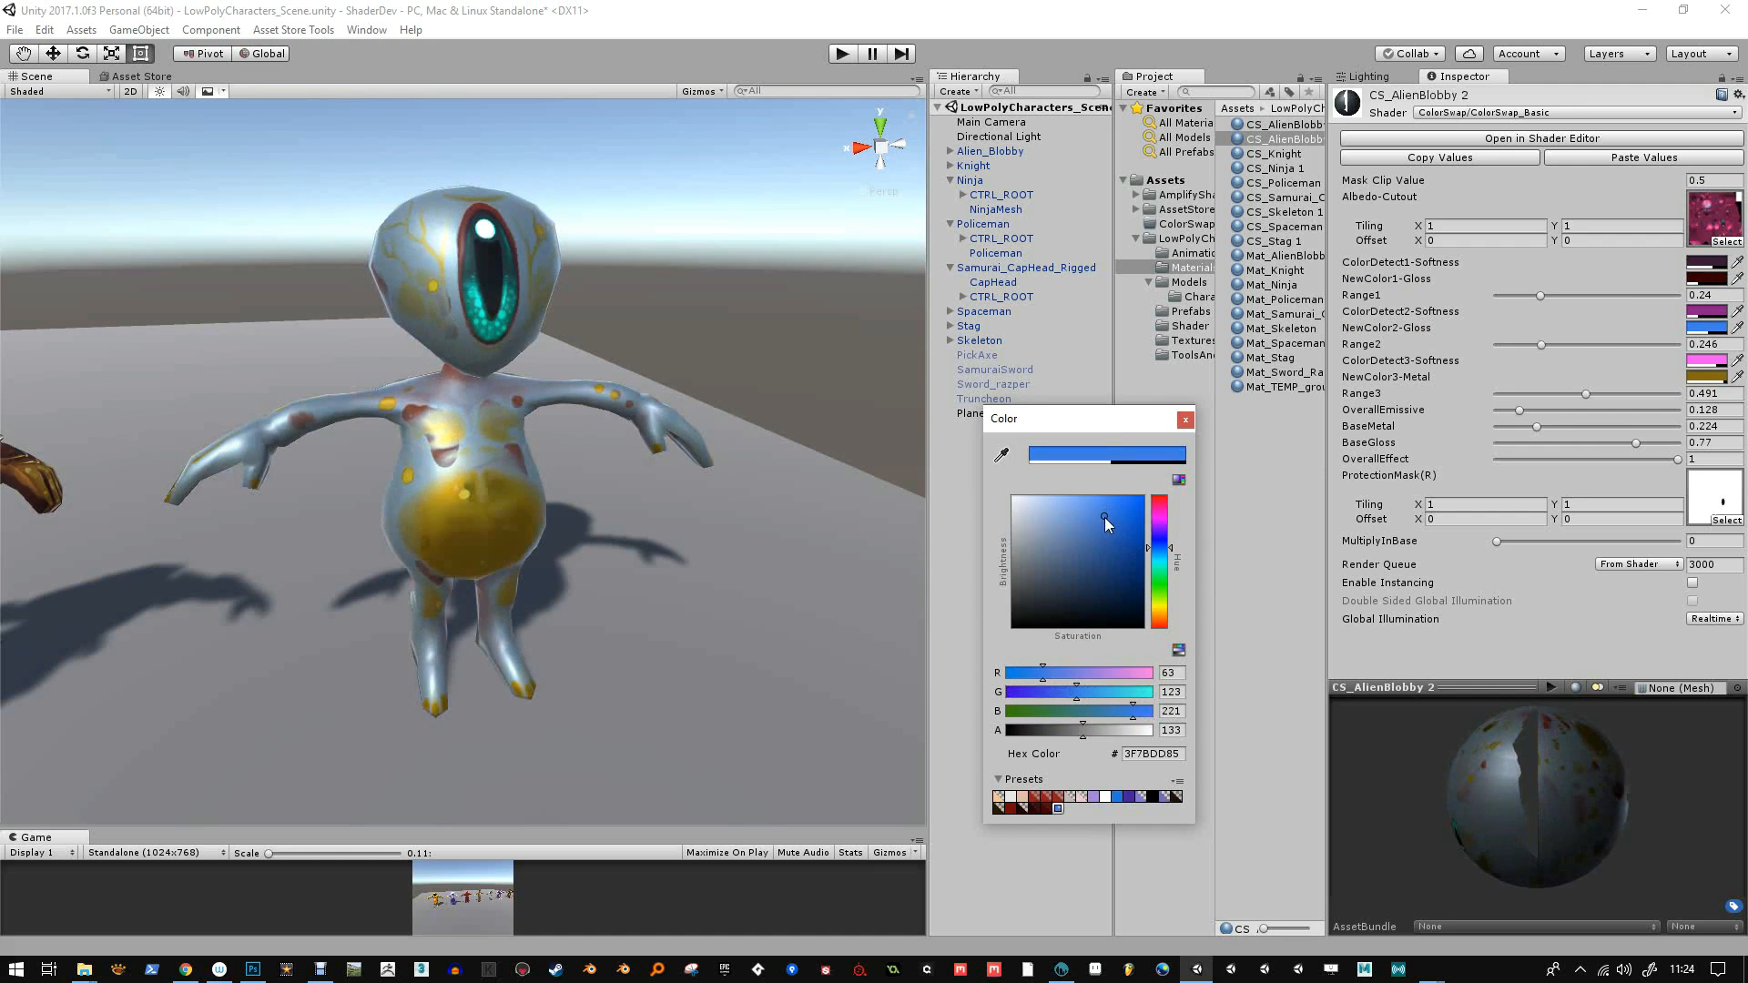
pyautogui.click(1185, 420)
# Set ColorDetect2-Softness to a dark purple (620F62) with an alpha of 41, and the alpha of ColorDetect1-Softness to 117
pyautogui.click(1704, 312)
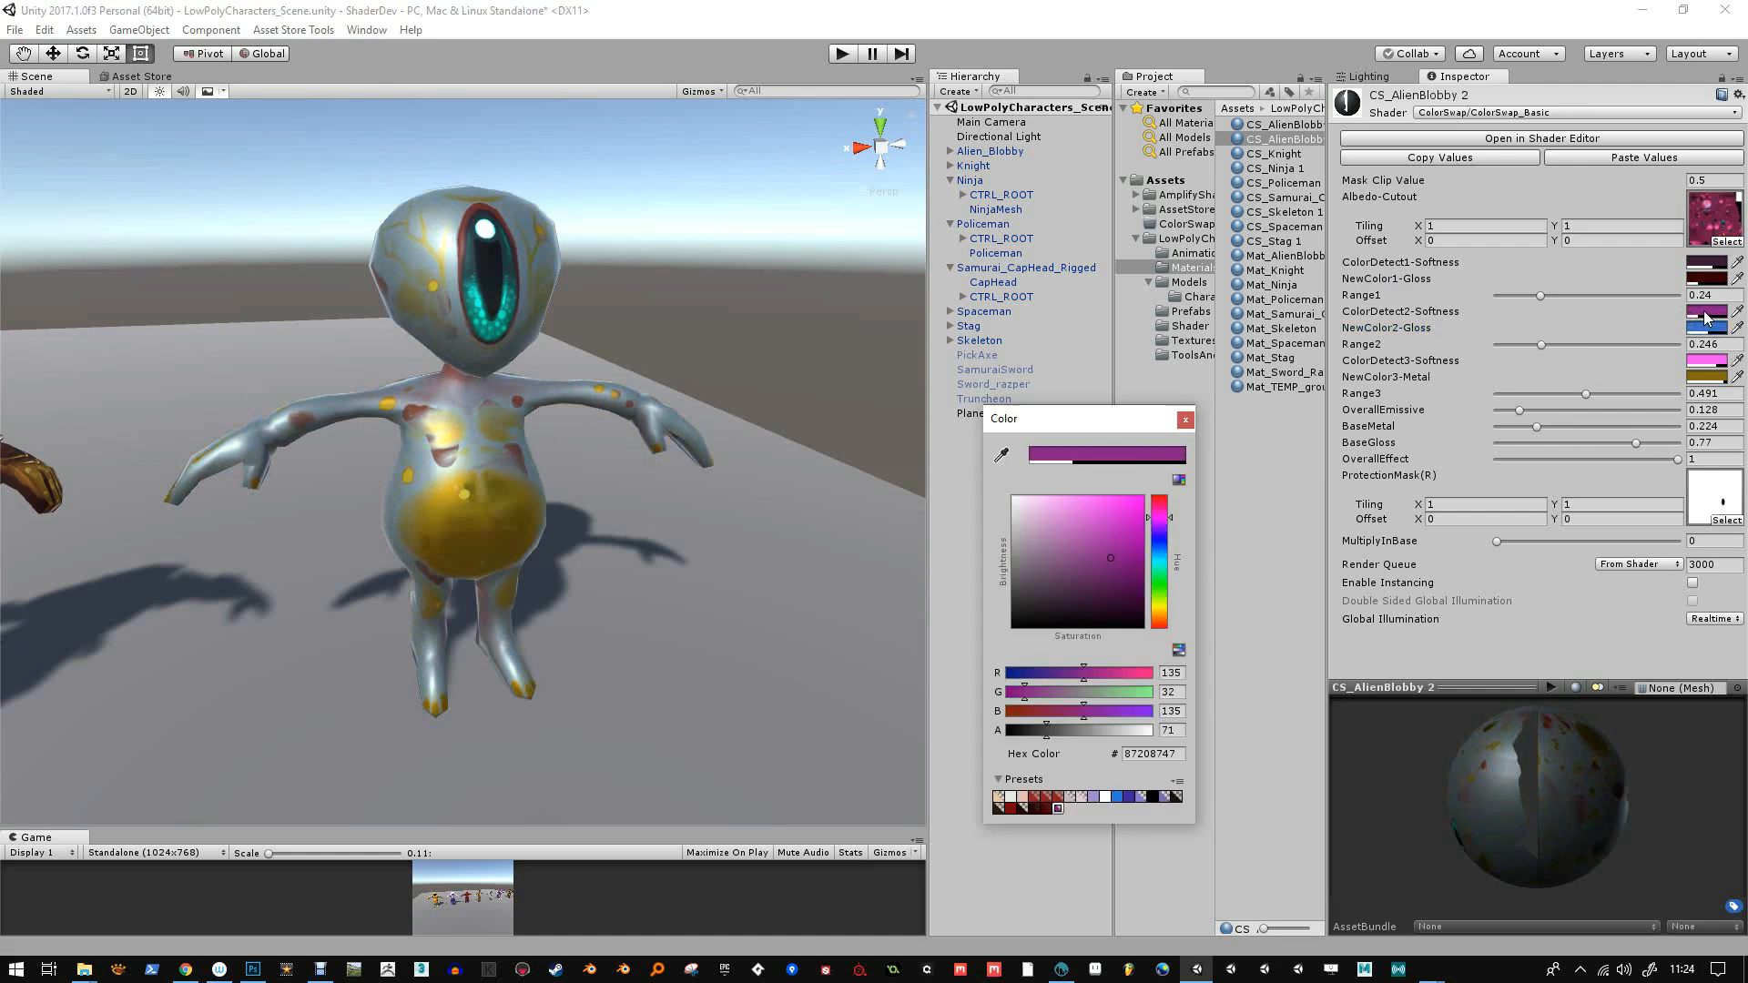
pyautogui.moveTo(1112, 551)
pyautogui.mouseDown()
pyautogui.moveTo(1129, 535)
pyautogui.moveTo(1108, 548)
pyautogui.moveTo(1121, 576)
pyautogui.mouseUp()
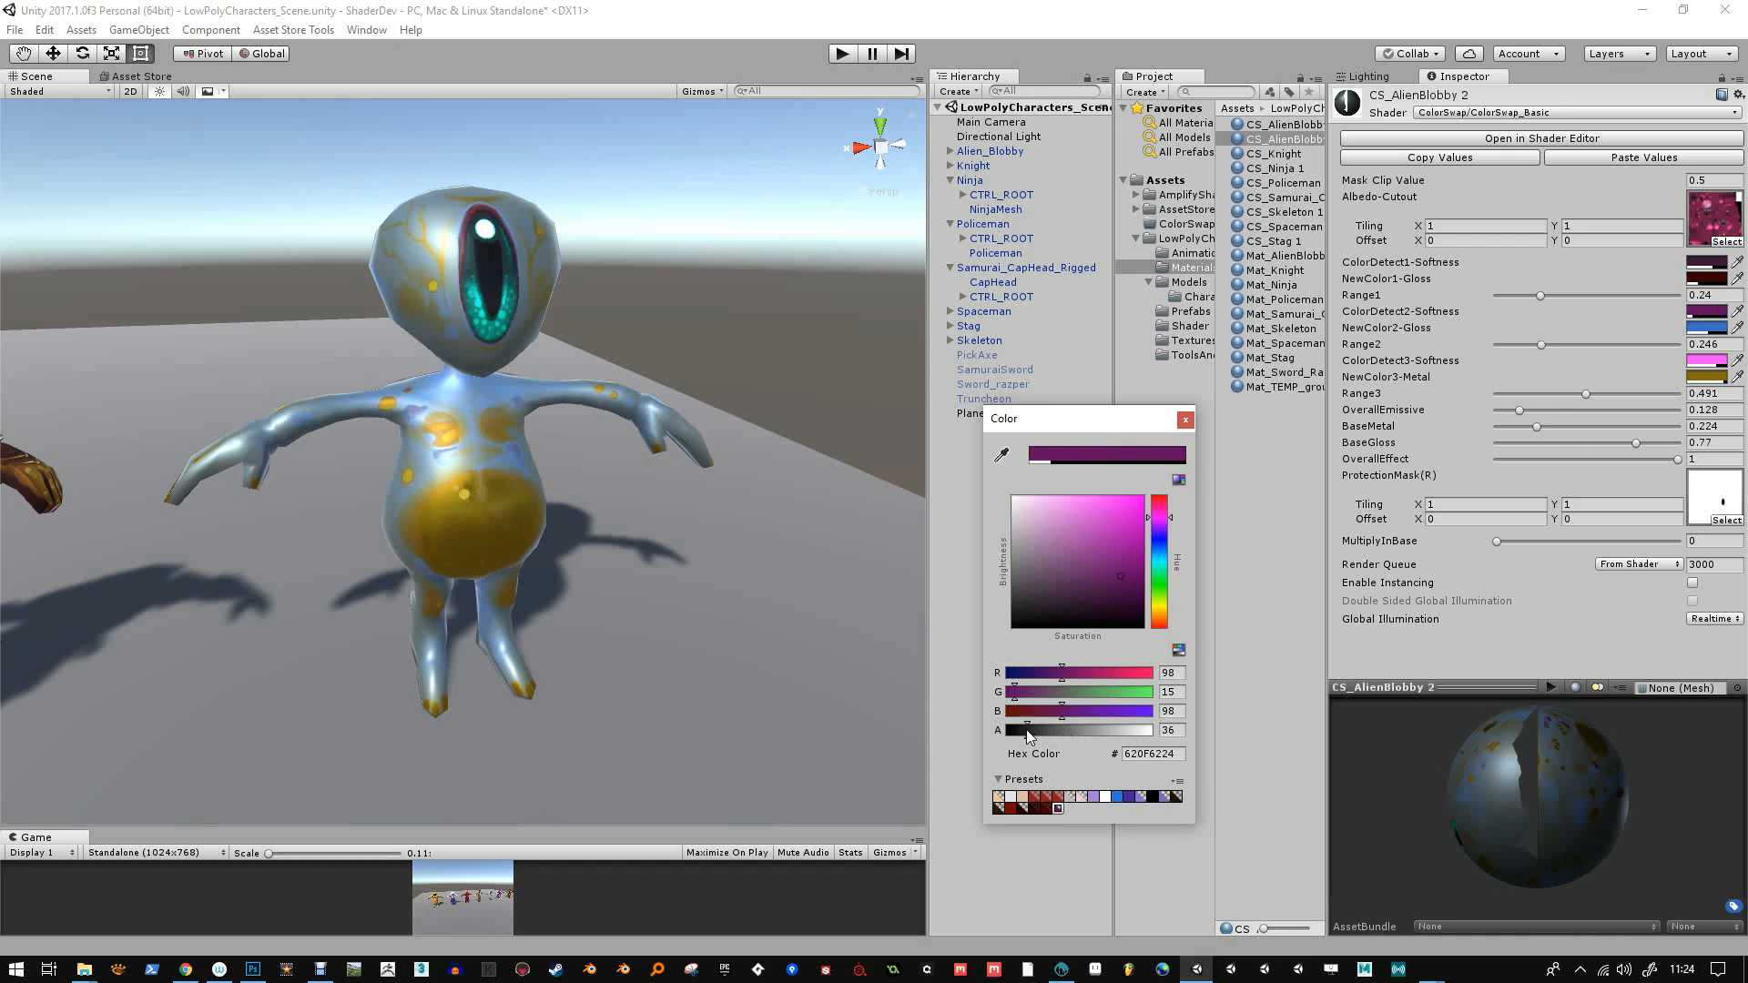
pyautogui.moveTo(1053, 739); pyautogui.dragTo(1034, 735)
pyautogui.click(1185, 419)
pyautogui.click(1700, 263)
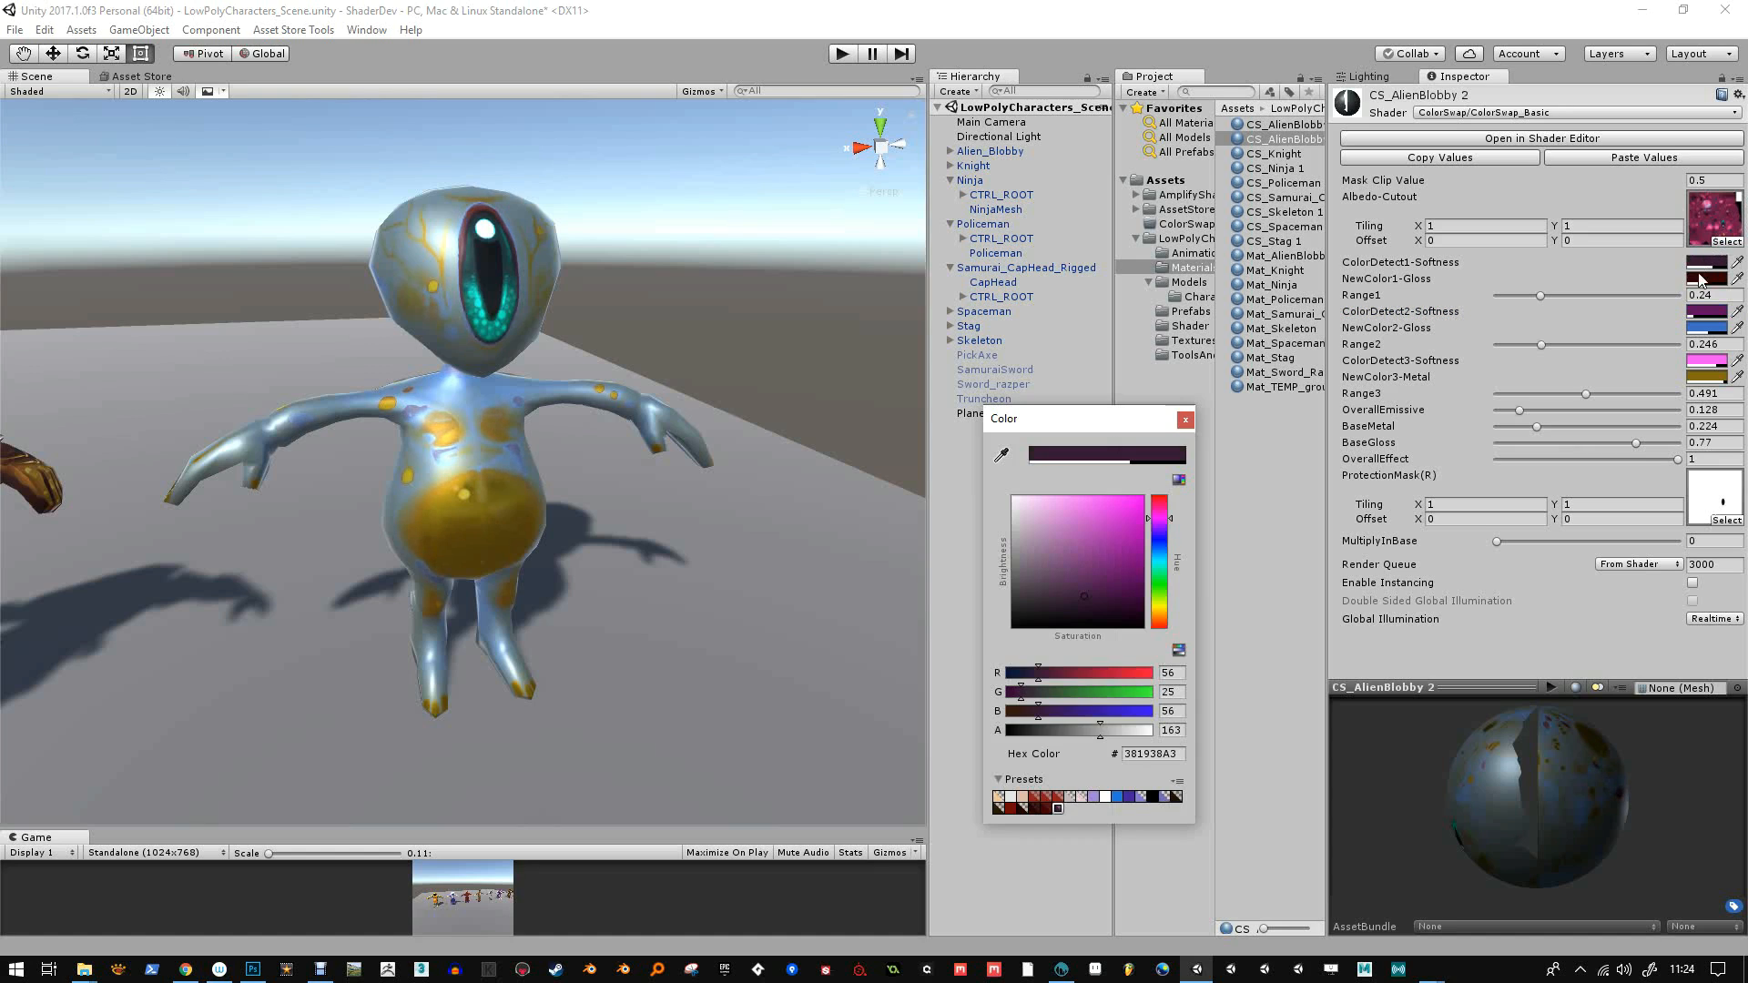
pyautogui.moveTo(1038, 730)
pyautogui.mouseDown()
pyautogui.moveTo(1126, 733)
pyautogui.moveTo(1051, 737)
pyautogui.moveTo(1074, 734)
pyautogui.mouseUp()
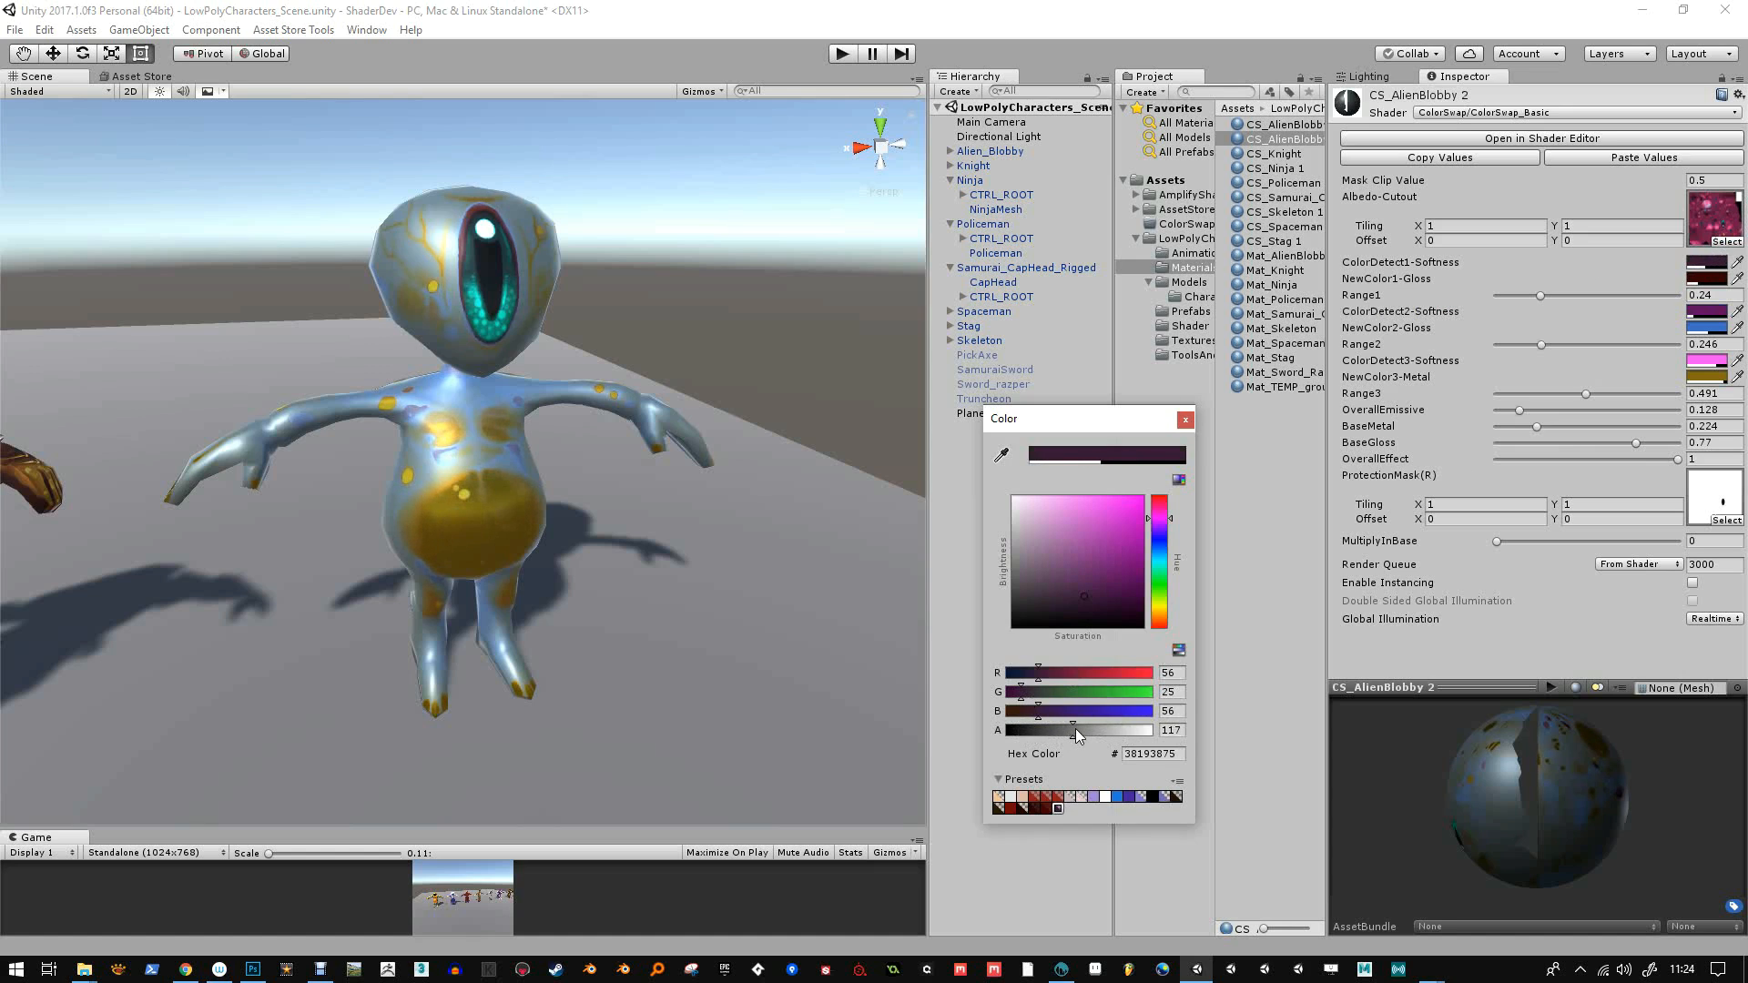
pyautogui.click(1185, 420)
# Set the alien material's BaseMetal to 0.209, BaseGloss to 0.503 and OverallEmissive to 0.083
pyautogui.moveTo(1538, 423); pyautogui.dragTo(1531, 430)
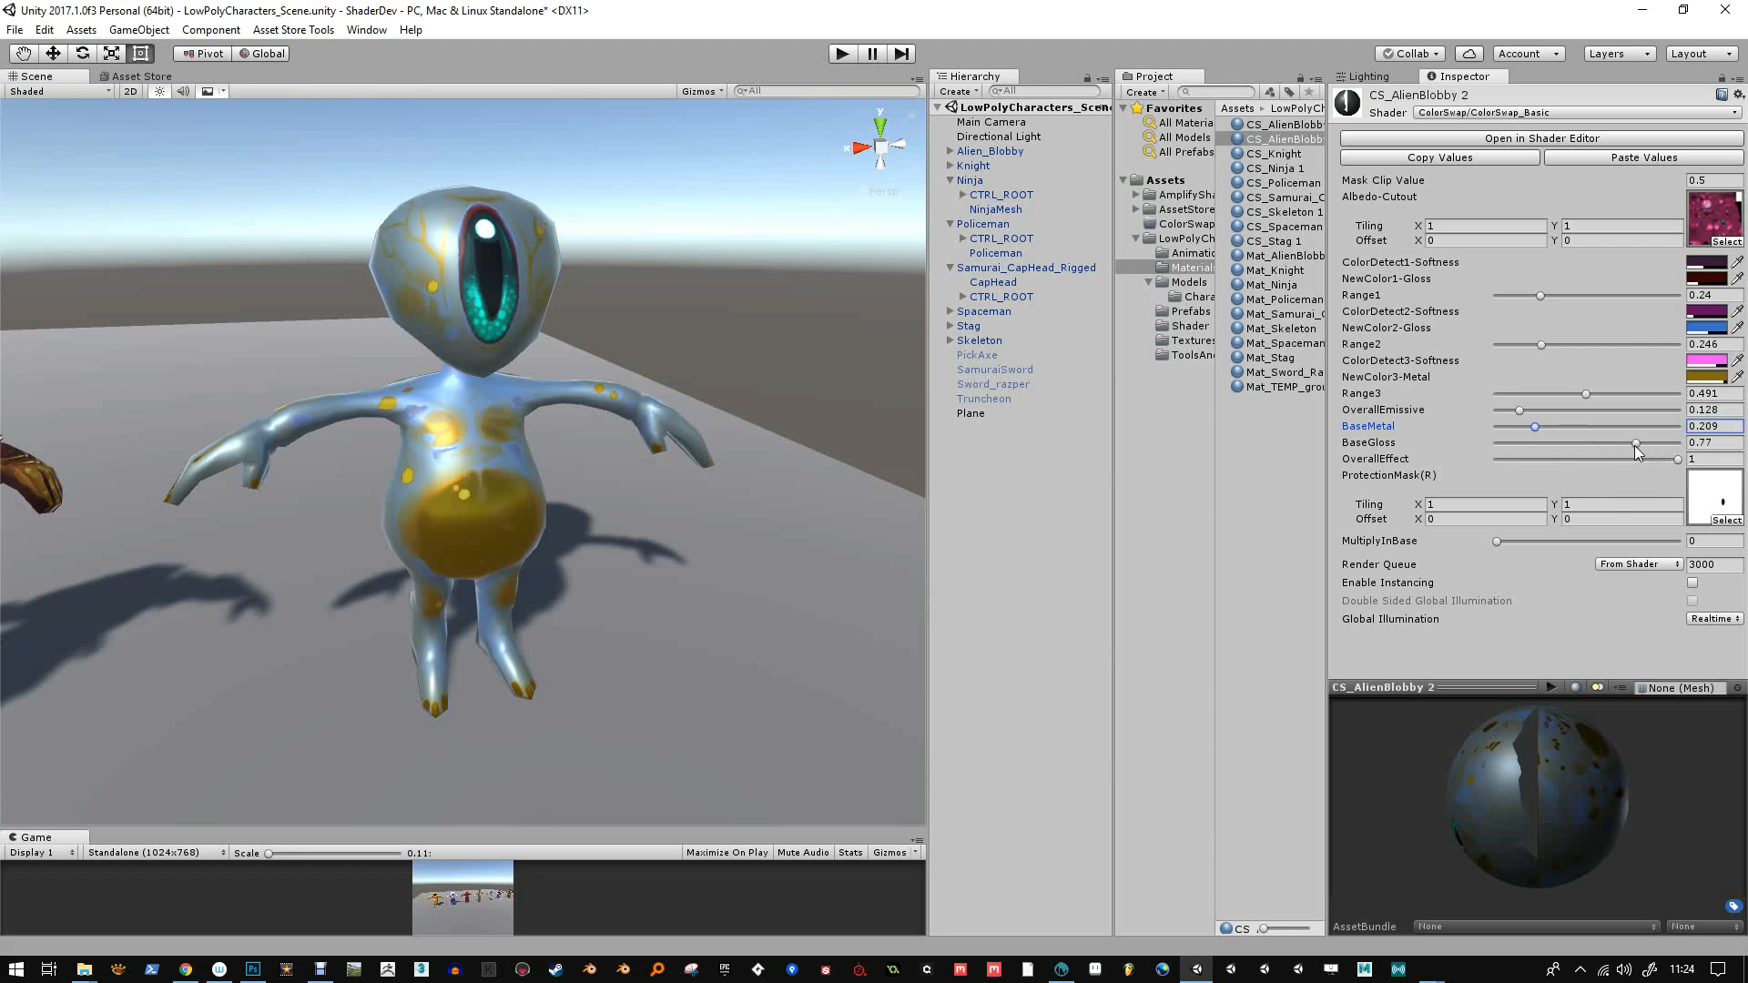
pyautogui.moveTo(1635, 445)
pyautogui.mouseDown()
pyautogui.moveTo(1480, 440)
pyautogui.moveTo(1599, 451)
pyautogui.moveTo(1483, 464)
pyautogui.moveTo(1678, 466)
pyautogui.moveTo(1459, 467)
pyautogui.moveTo(1684, 460)
pyautogui.mouseUp()
pyautogui.moveTo(1520, 406)
pyautogui.mouseDown()
pyautogui.moveTo(1590, 410)
pyautogui.moveTo(1511, 409)
pyautogui.mouseUp()
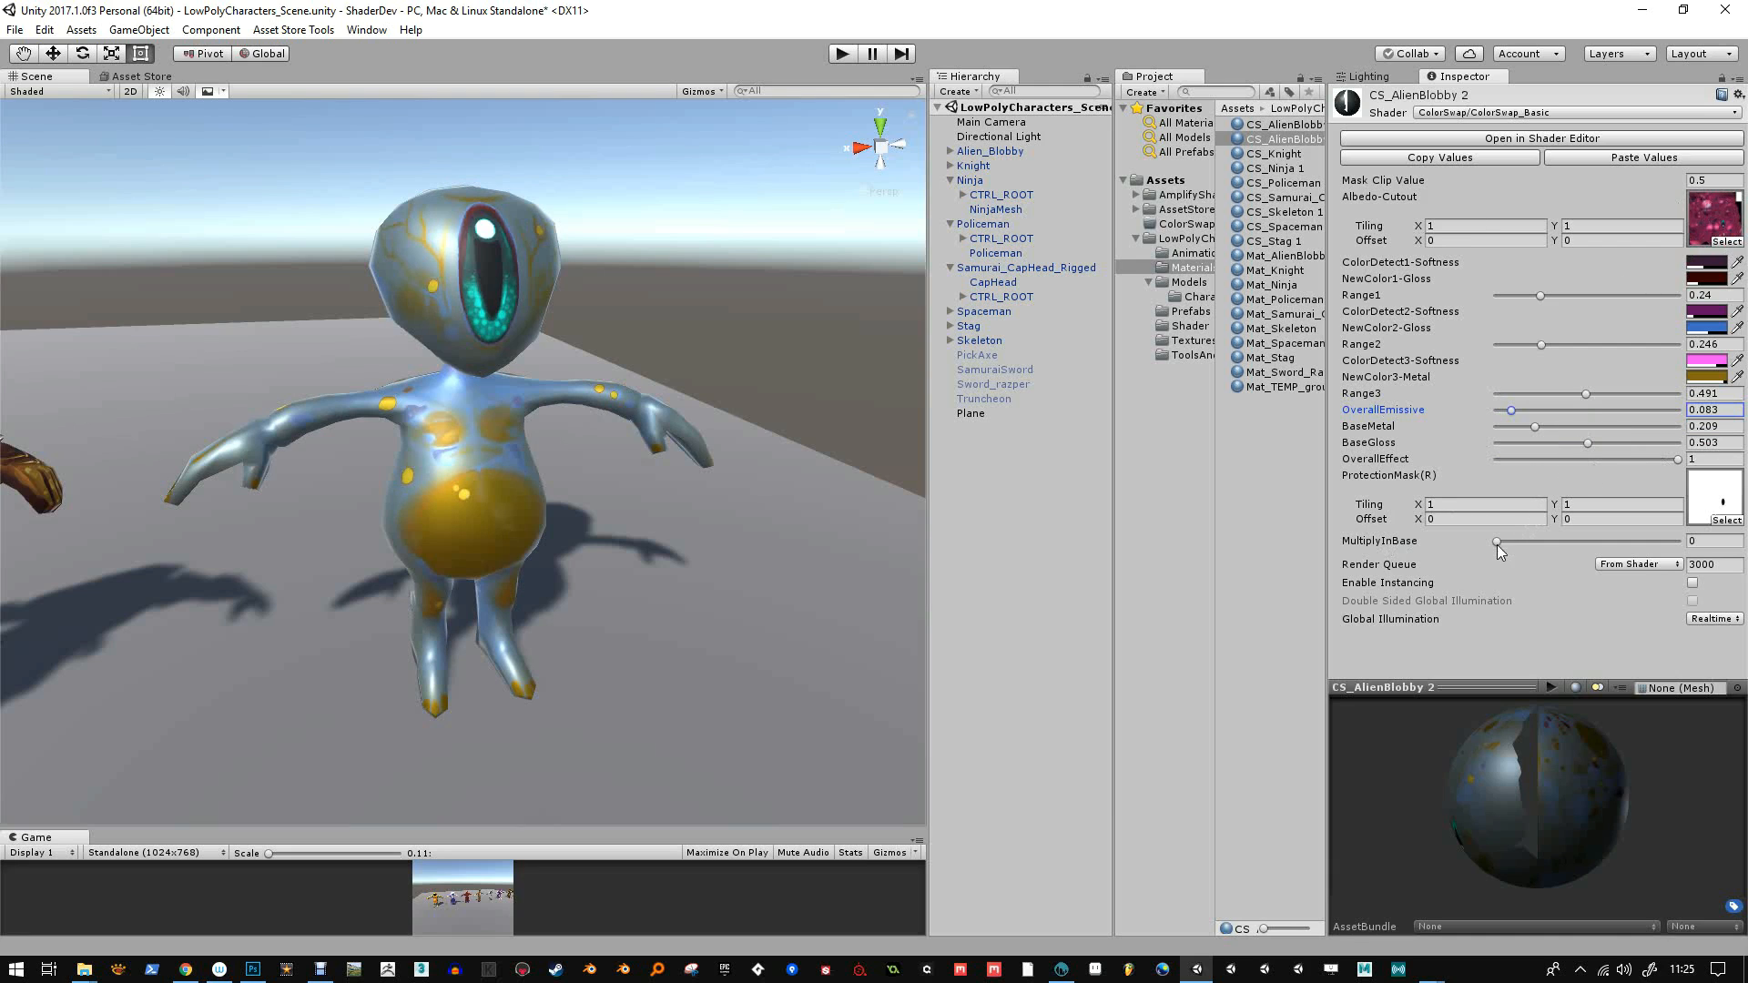
# Set MultiplyInBase of the alien material to 0.191 and BaseGloss to 0.593
pyautogui.moveTo(1498, 542); pyautogui.dragTo(1573, 544)
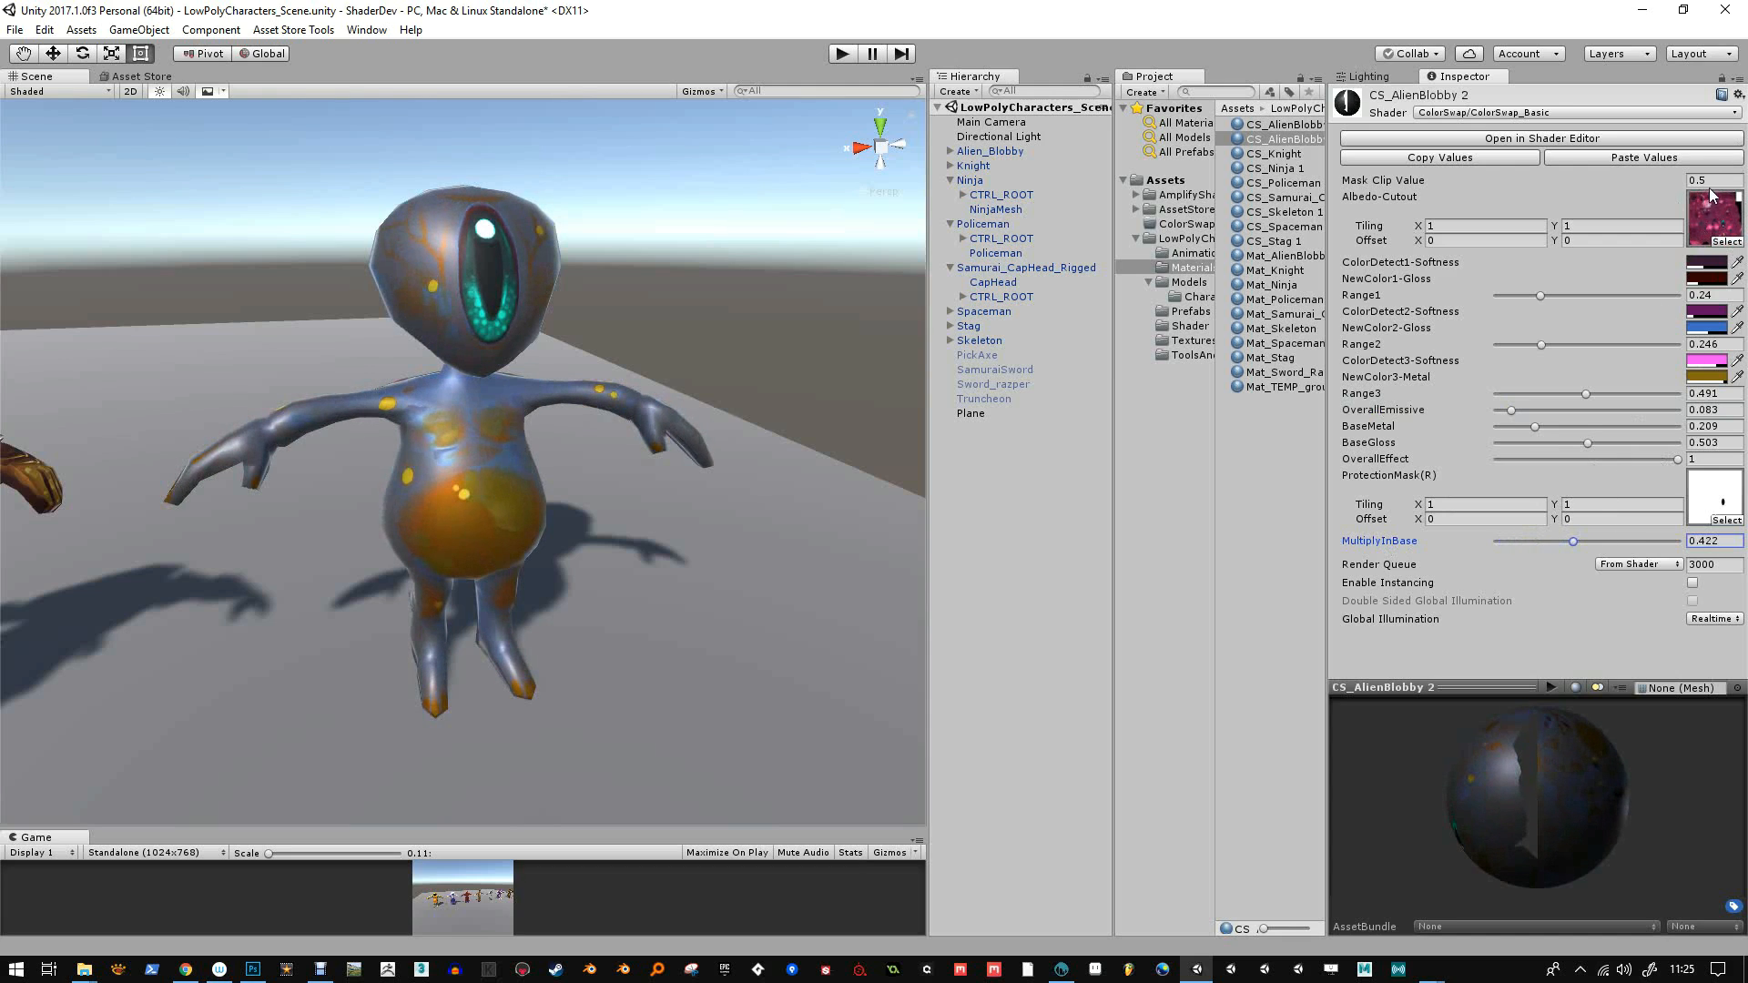
pyautogui.moveTo(1571, 541); pyautogui.dragTo(1530, 540)
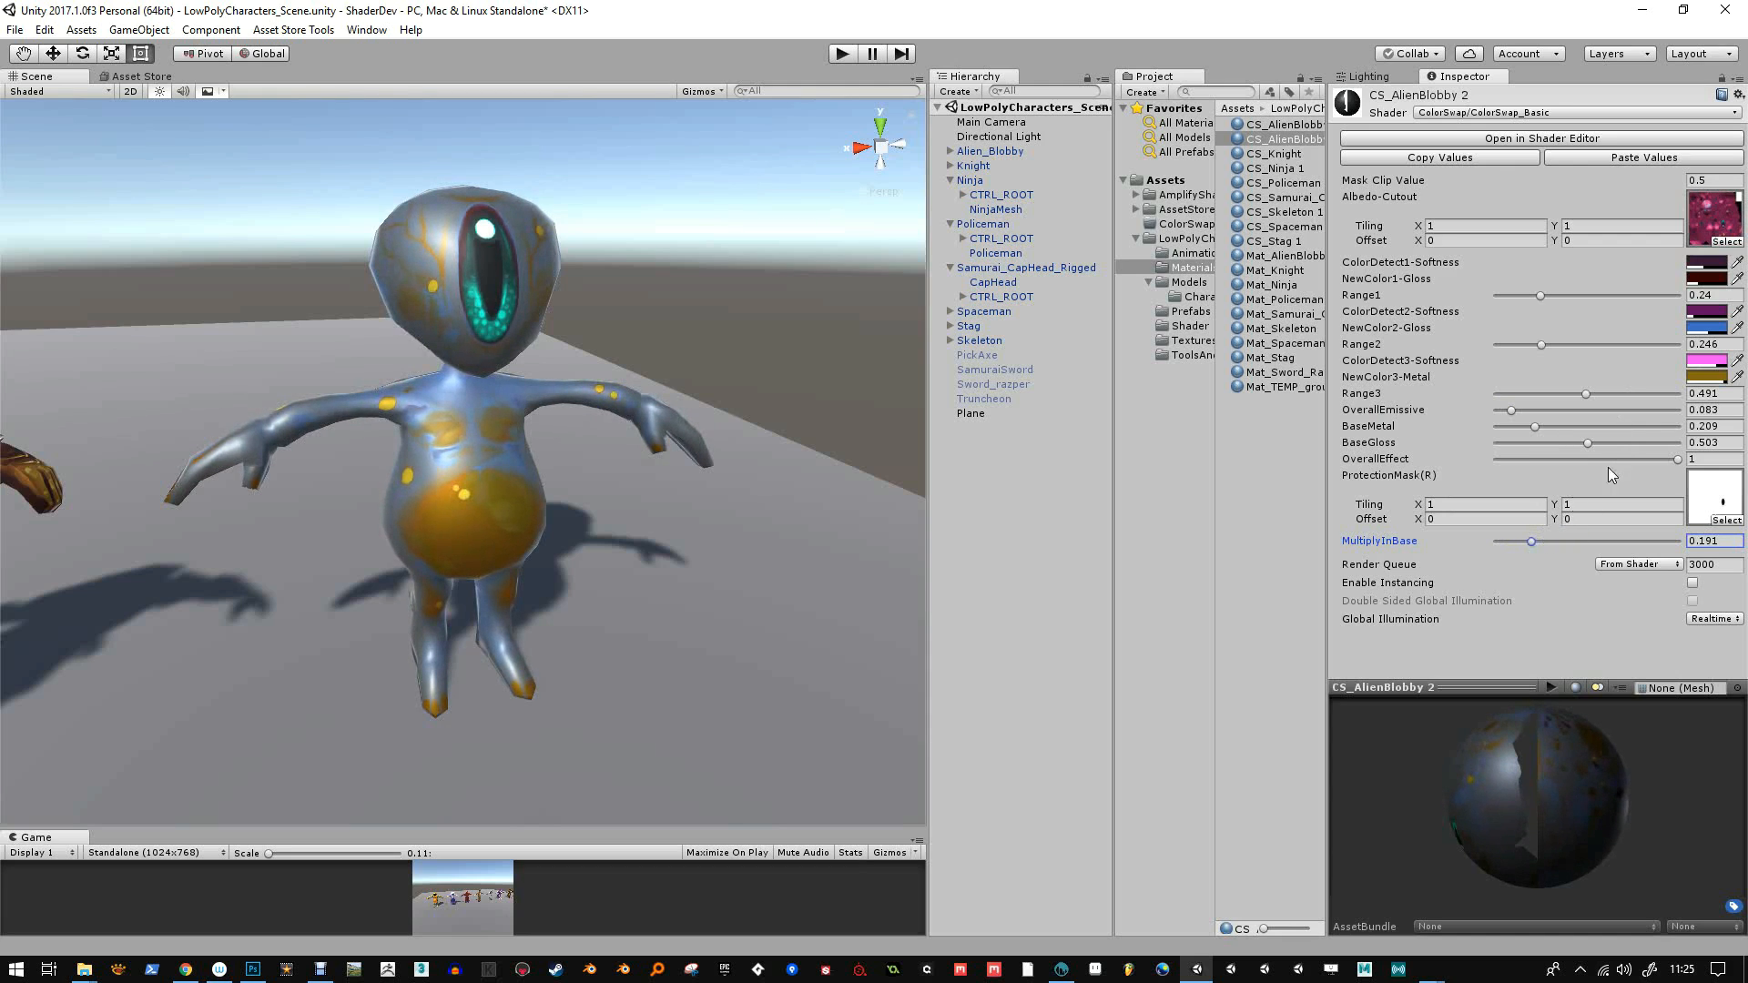
pyautogui.moveTo(1584, 440)
pyautogui.mouseDown()
pyautogui.moveTo(1521, 438)
pyautogui.moveTo(1600, 436)
pyautogui.mouseUp()
# Vary OverallEffect to compare the alien with and without the color swap, returning it to 1
pyautogui.keyDown('alt'); pyautogui.moveTo(701, 349); pyautogui.dragTo(731, 309); pyautogui.keyUp('alt')
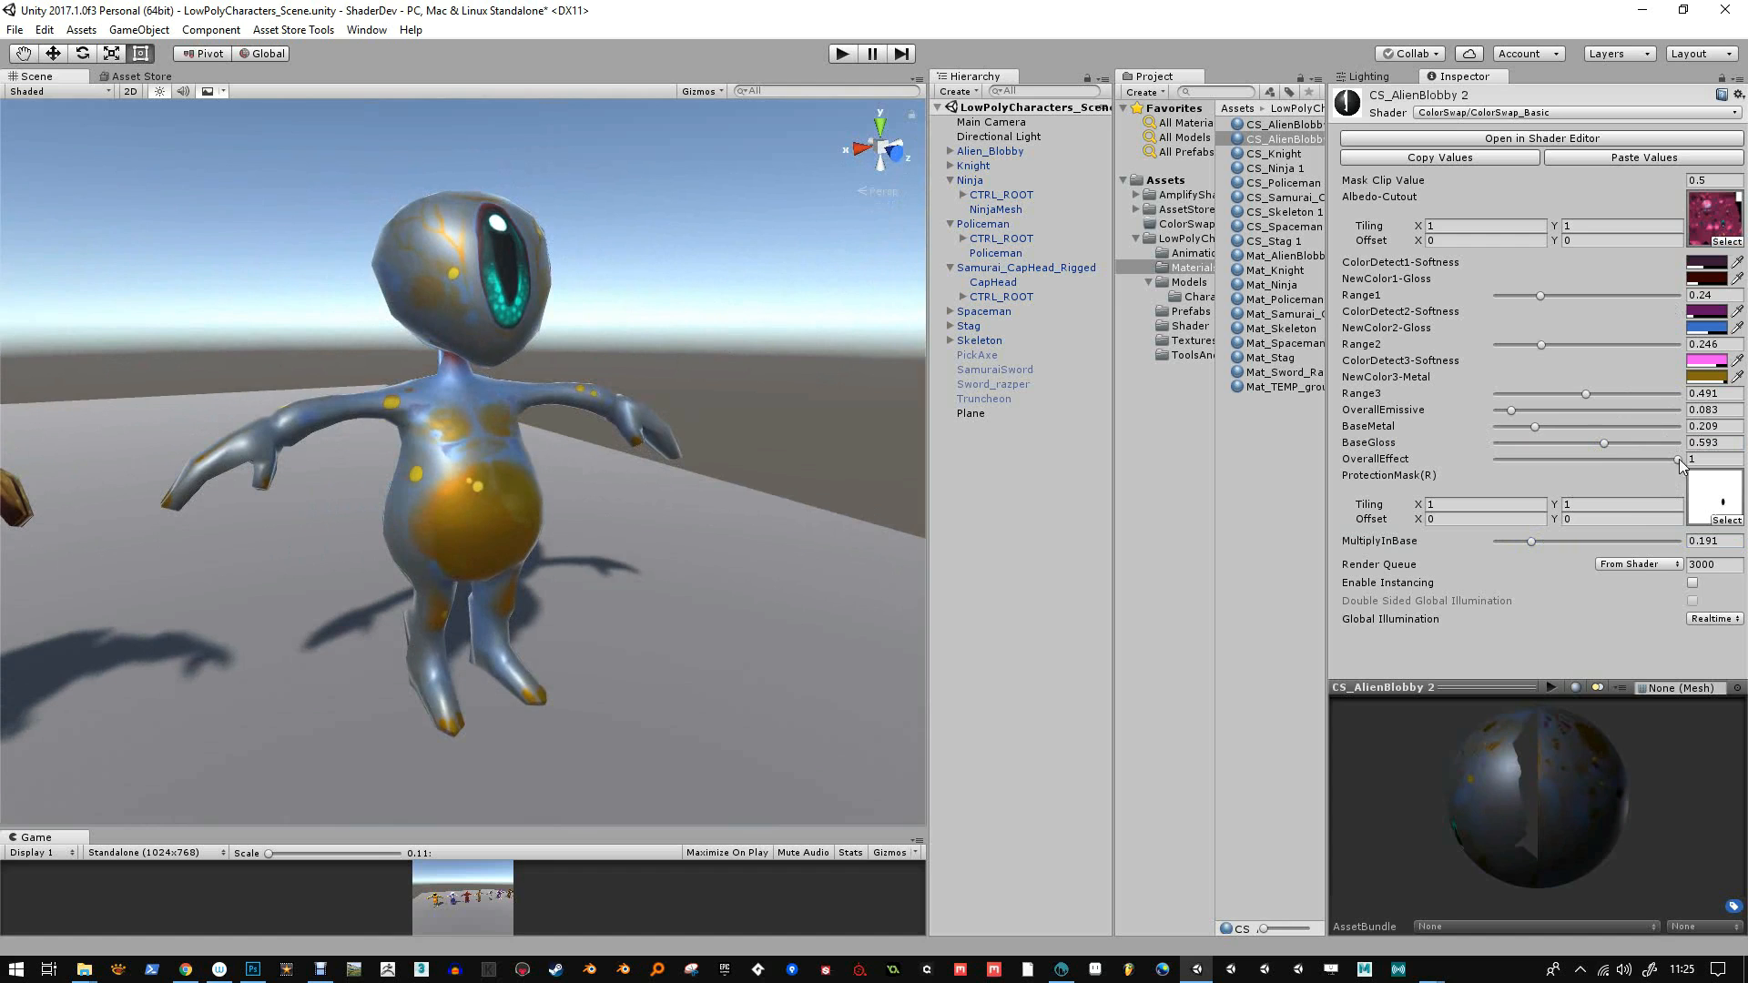
pyautogui.moveTo(1678, 459)
pyautogui.mouseDown()
pyautogui.moveTo(1508, 462)
pyautogui.moveTo(1692, 466)
pyautogui.moveTo(1339, 444)
pyautogui.moveTo(1708, 449)
pyautogui.mouseUp()
pyautogui.keyDown('alt'); pyautogui.moveTo(797, 392); pyautogui.dragTo(751, 383); pyautogui.keyUp('alt')
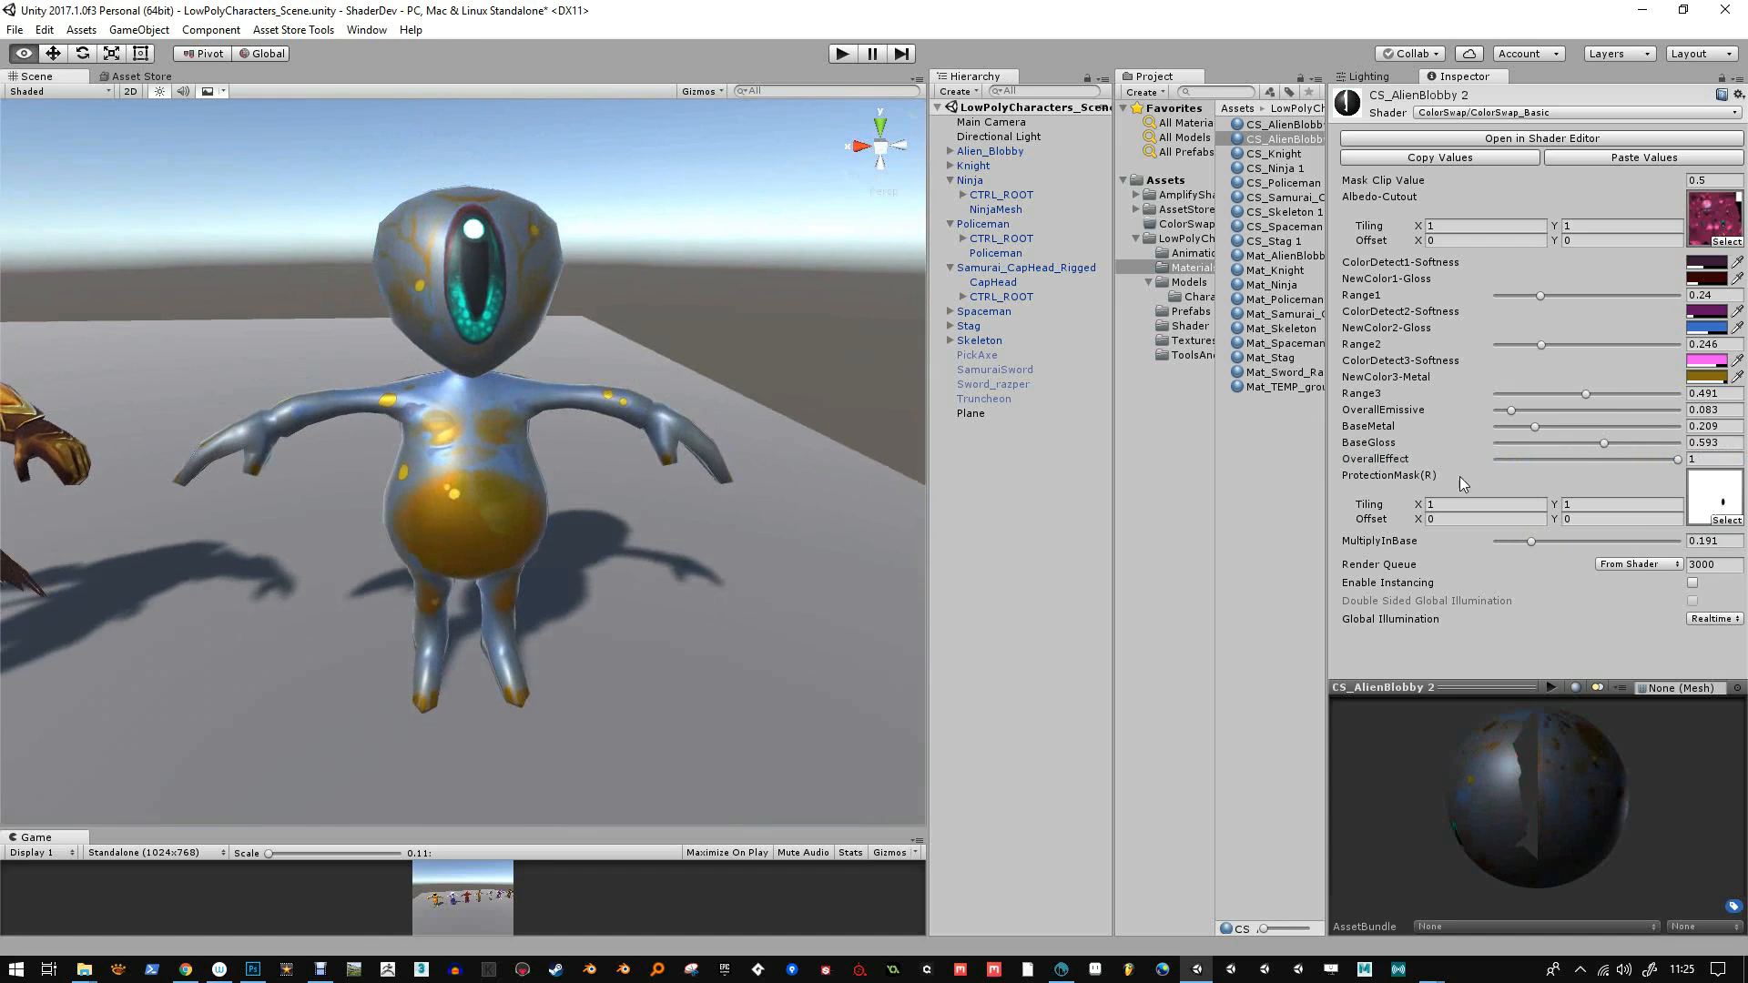
# Set BaseMetal to 0.099, BaseGloss to 0.493 and the alpha of NewColor2-Gloss to 68 on the alien material
pyautogui.moveTo(1535, 426); pyautogui.dragTo(1585, 443)
pyautogui.click(1698, 330)
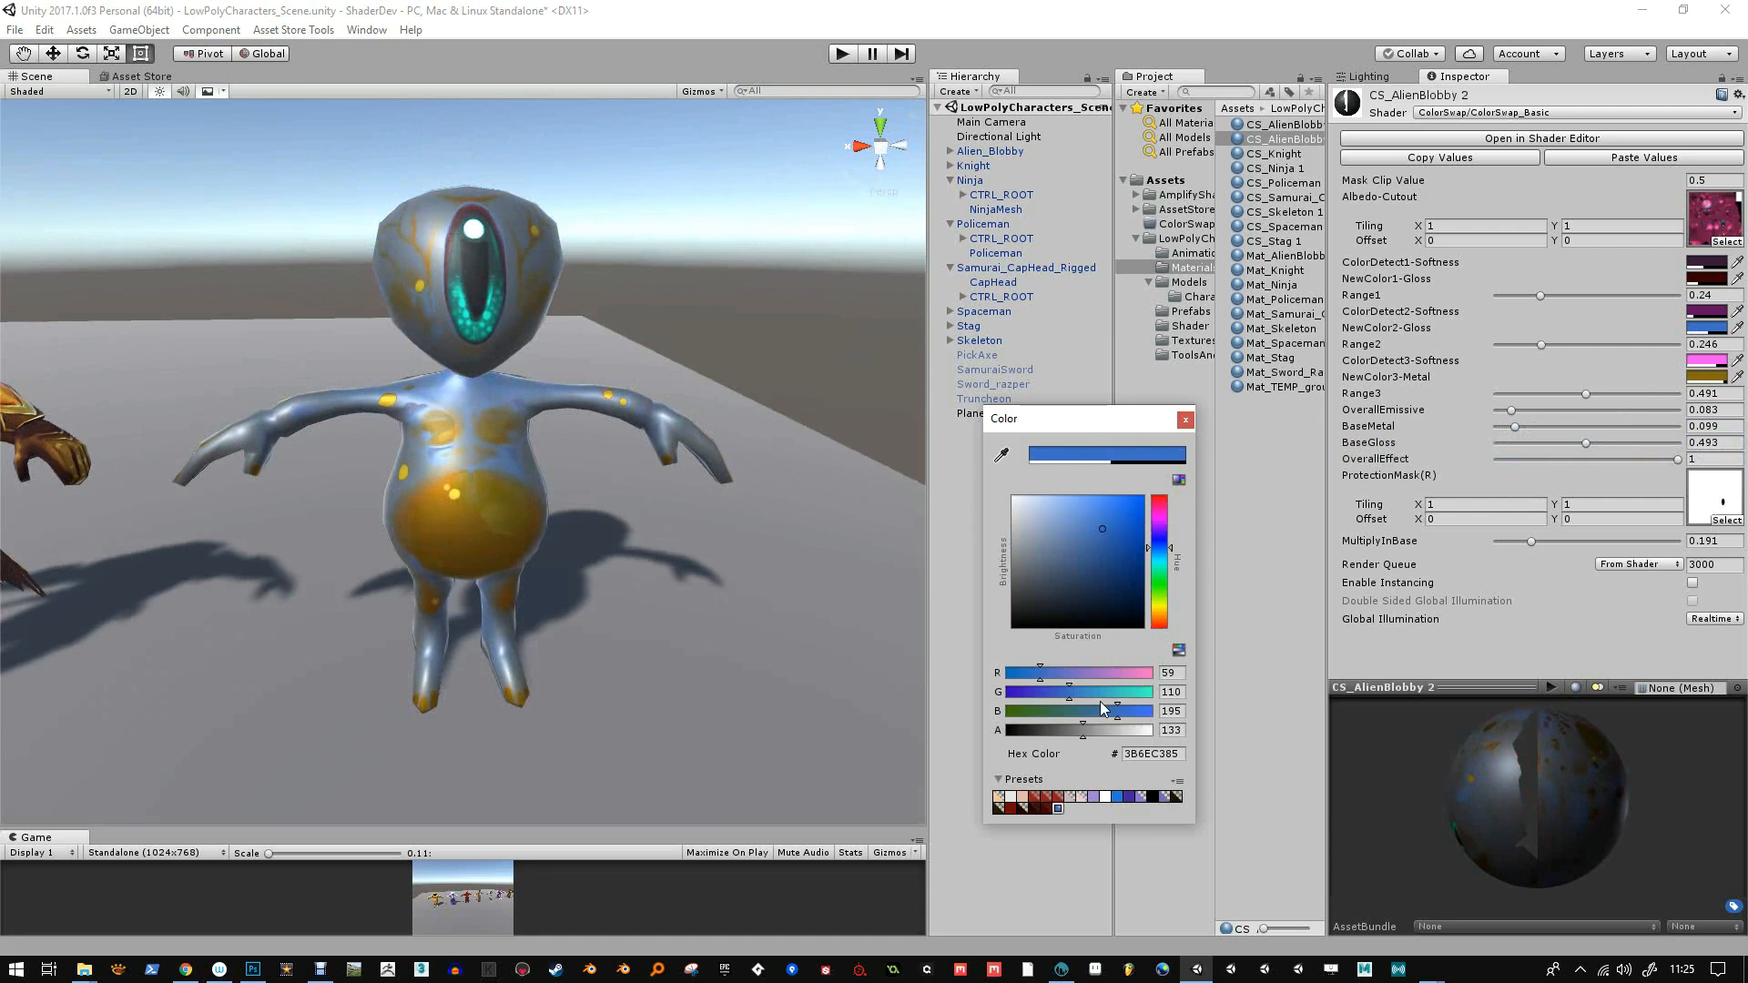
pyautogui.moveTo(1069, 729); pyautogui.dragTo(1045, 726)
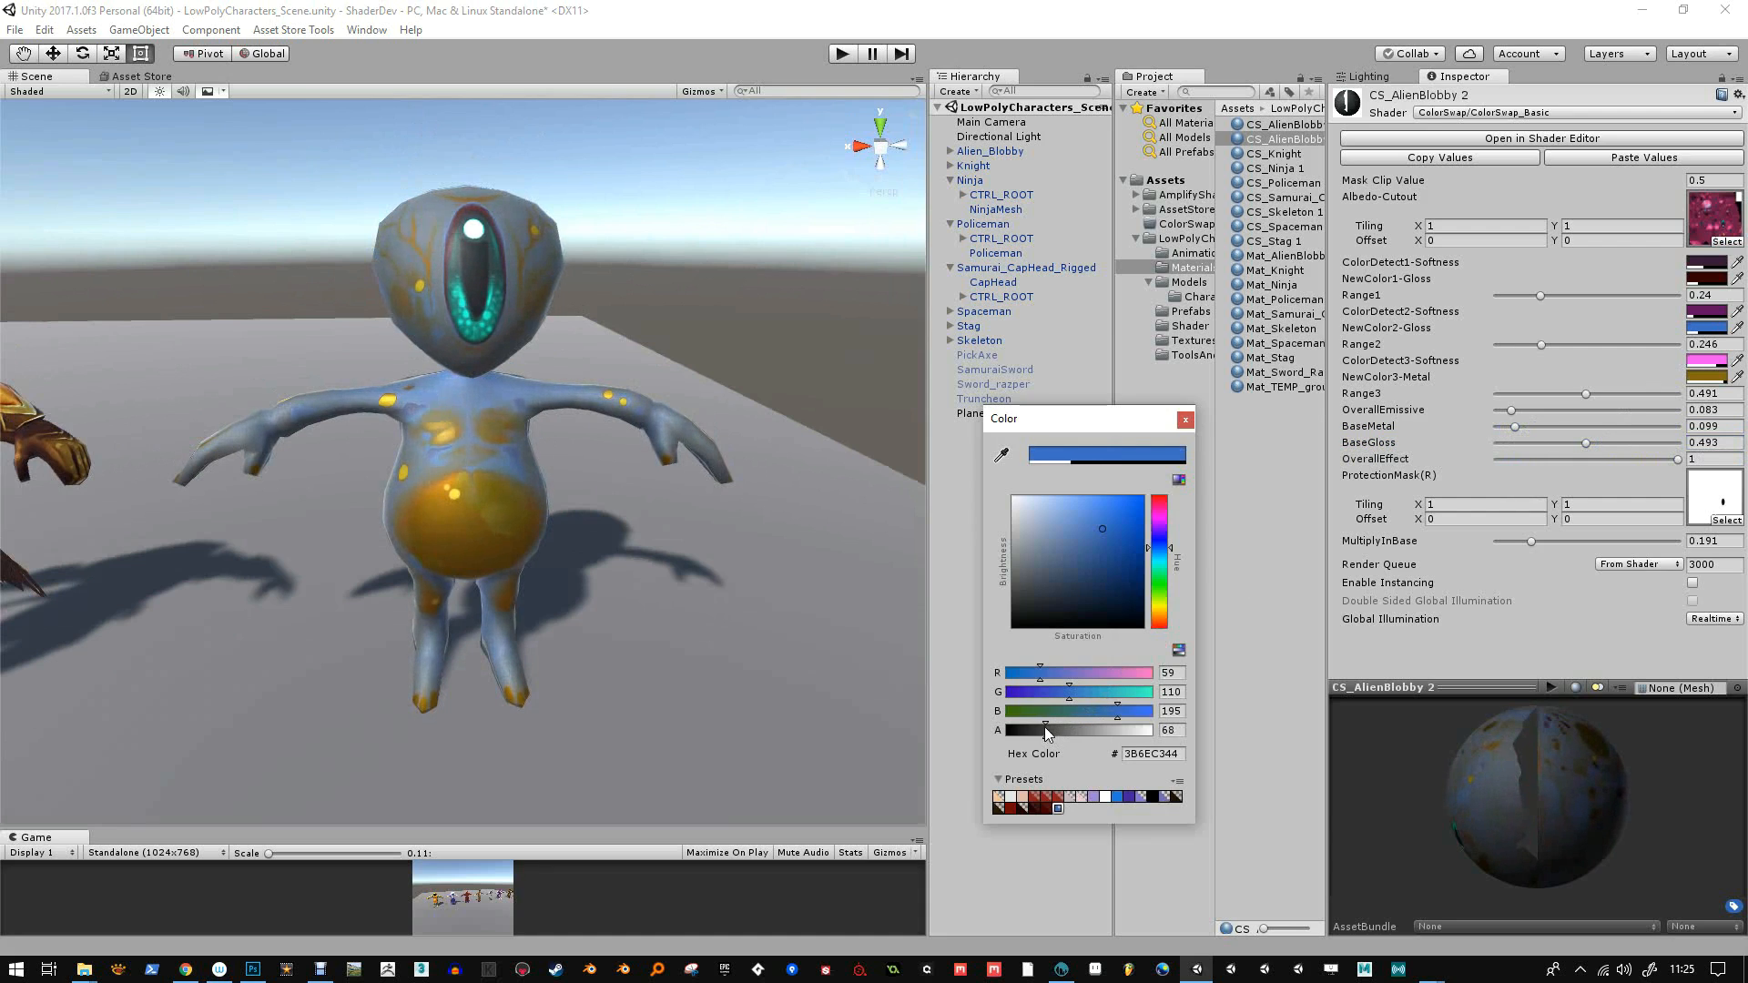
pyautogui.click(1183, 420)
# Set the alpha of the alien material's ColorDetect2-Softness to 120
pyautogui.click(1700, 313)
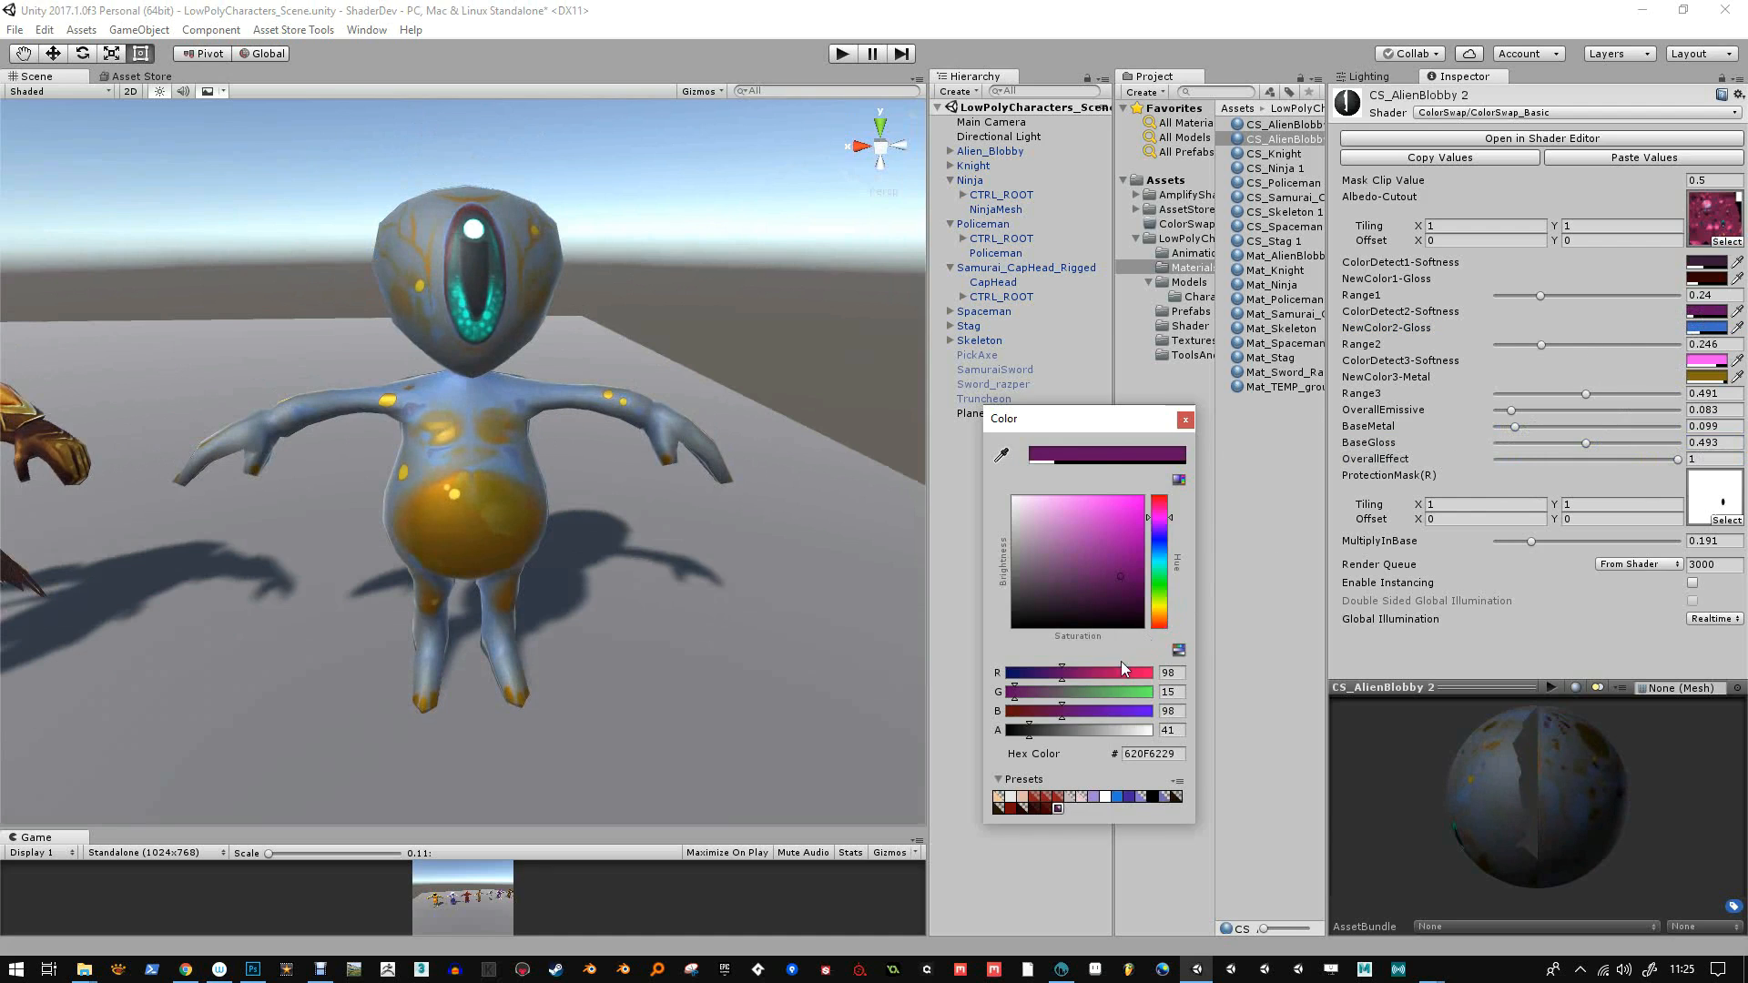
pyautogui.moveTo(1027, 736); pyautogui.dragTo(1079, 742)
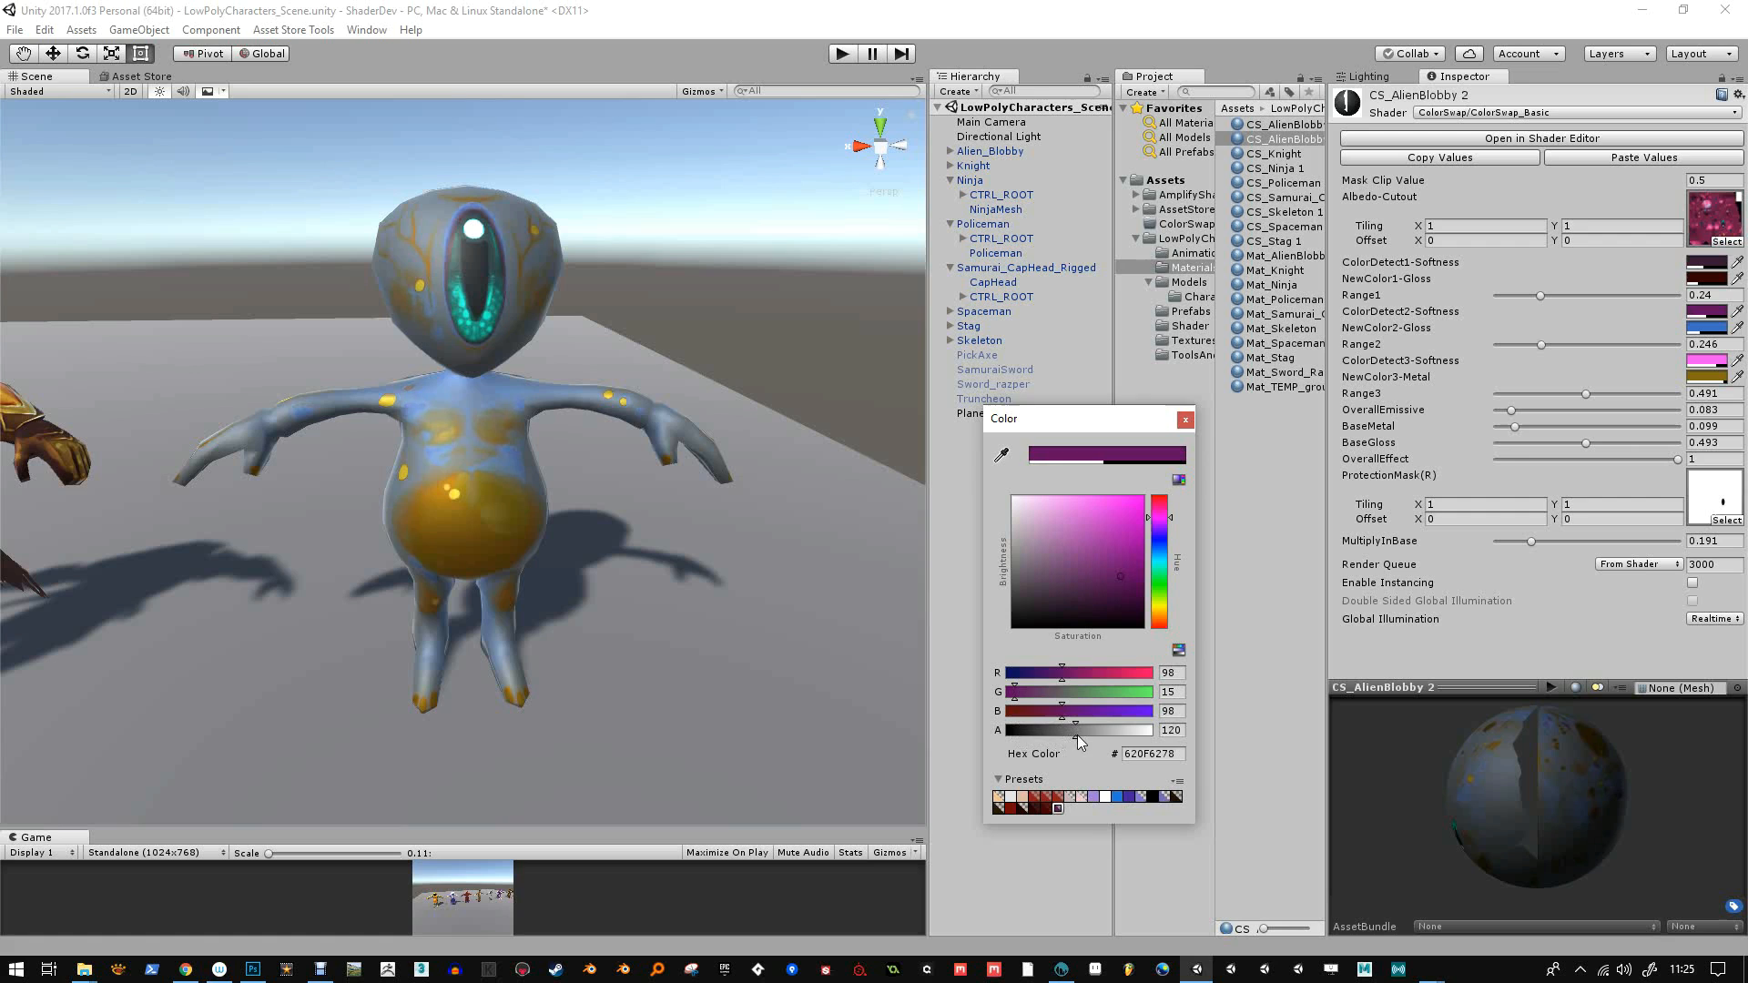
pyautogui.click(1185, 419)
# Set the alien material's Range1 to 0.702, Range2 to 0.402 and Range3 to 0.355
pyautogui.moveTo(1584, 397)
pyautogui.mouseDown()
pyautogui.moveTo(1529, 395)
pyautogui.moveTo(1665, 396)
pyautogui.moveTo(1532, 394)
pyautogui.moveTo(1560, 393)
pyautogui.moveTo(1584, 347)
pyautogui.moveTo(1615, 348)
pyautogui.moveTo(1576, 348)
pyautogui.moveTo(1518, 299)
pyautogui.moveTo(1660, 302)
pyautogui.mouseUp()
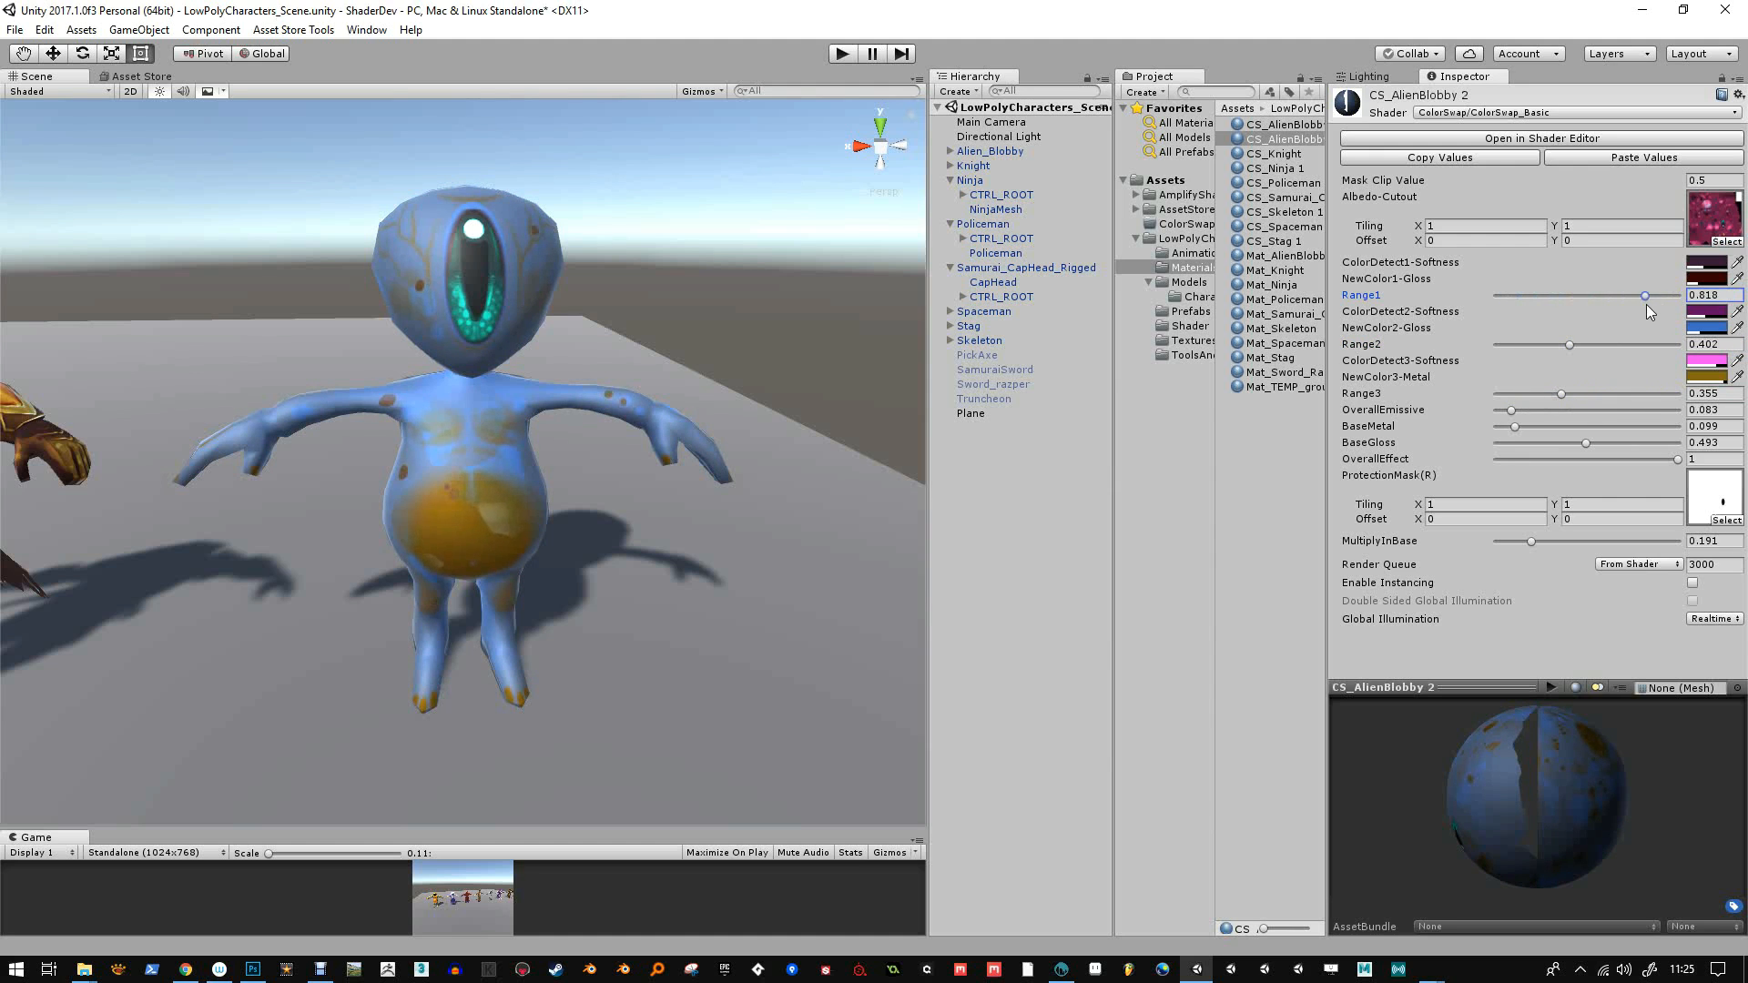
pyautogui.moveTo(1646, 304); pyautogui.dragTo(1625, 304)
pyautogui.keyDown('alt'); pyautogui.moveTo(537, 430); pyautogui.dragTo(676, 389); pyautogui.keyUp('alt')
# Change NewColor3-Metal of the alien material to black (000000), keeping its alpha
pyautogui.click(1702, 377)
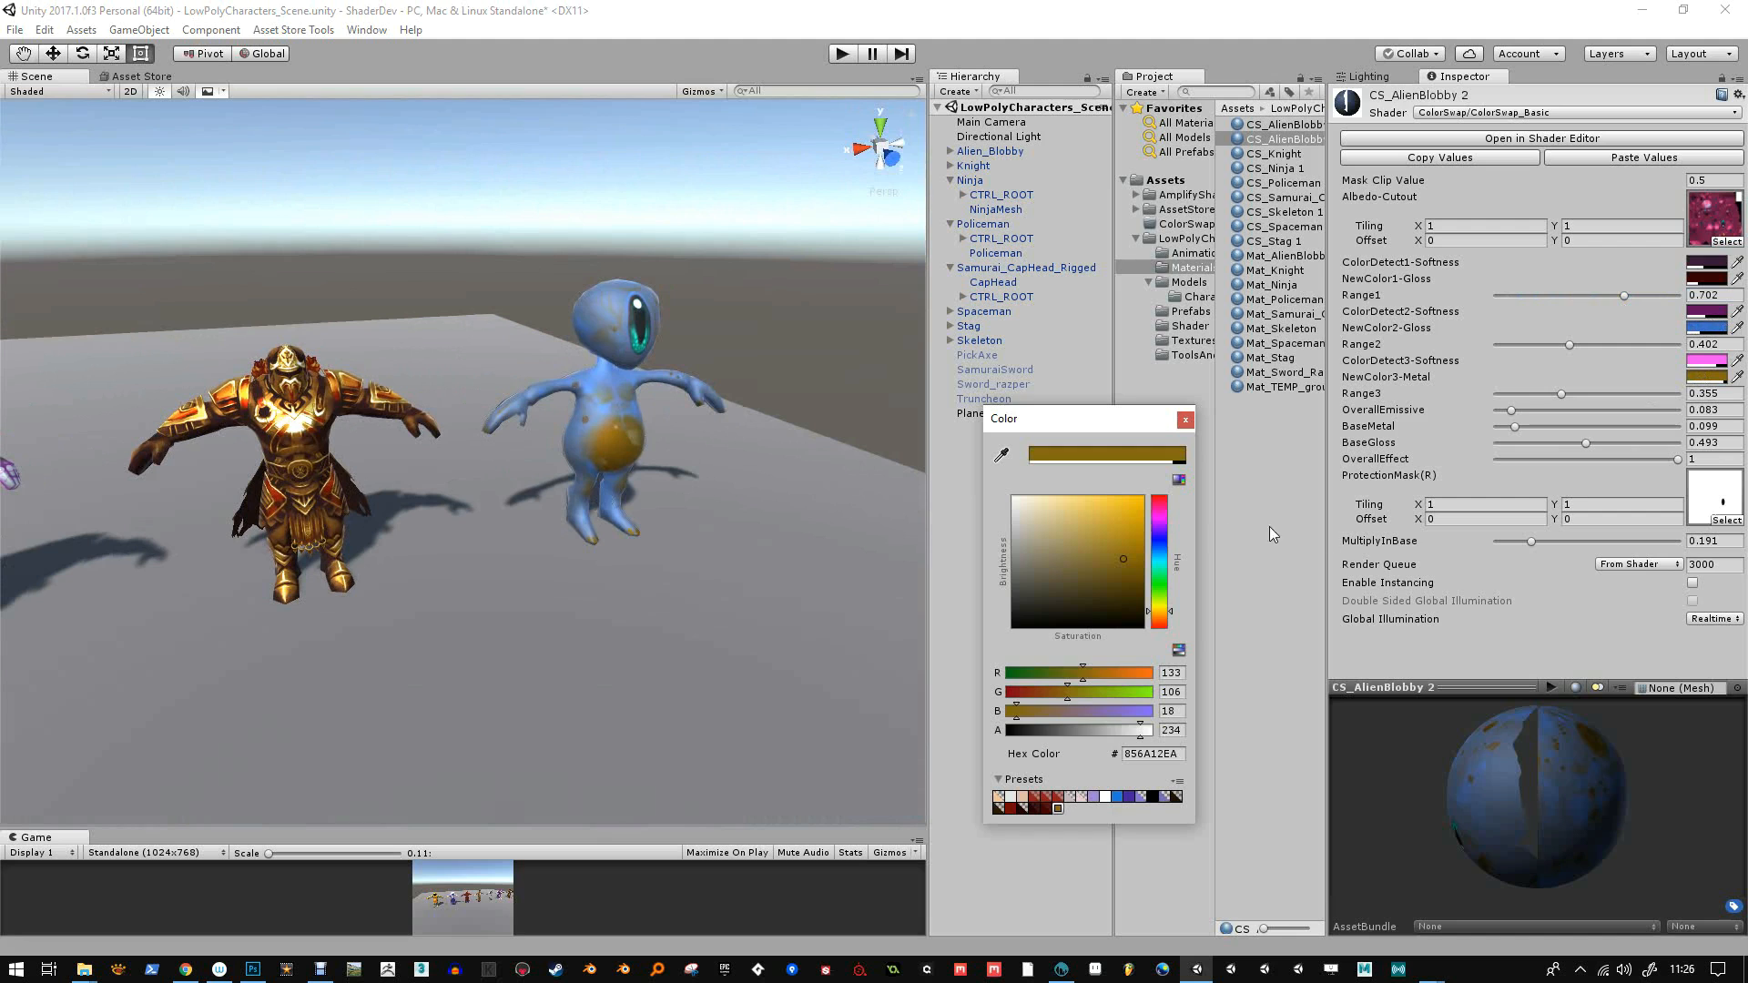
pyautogui.moveTo(1110, 592); pyautogui.dragTo(987, 636)
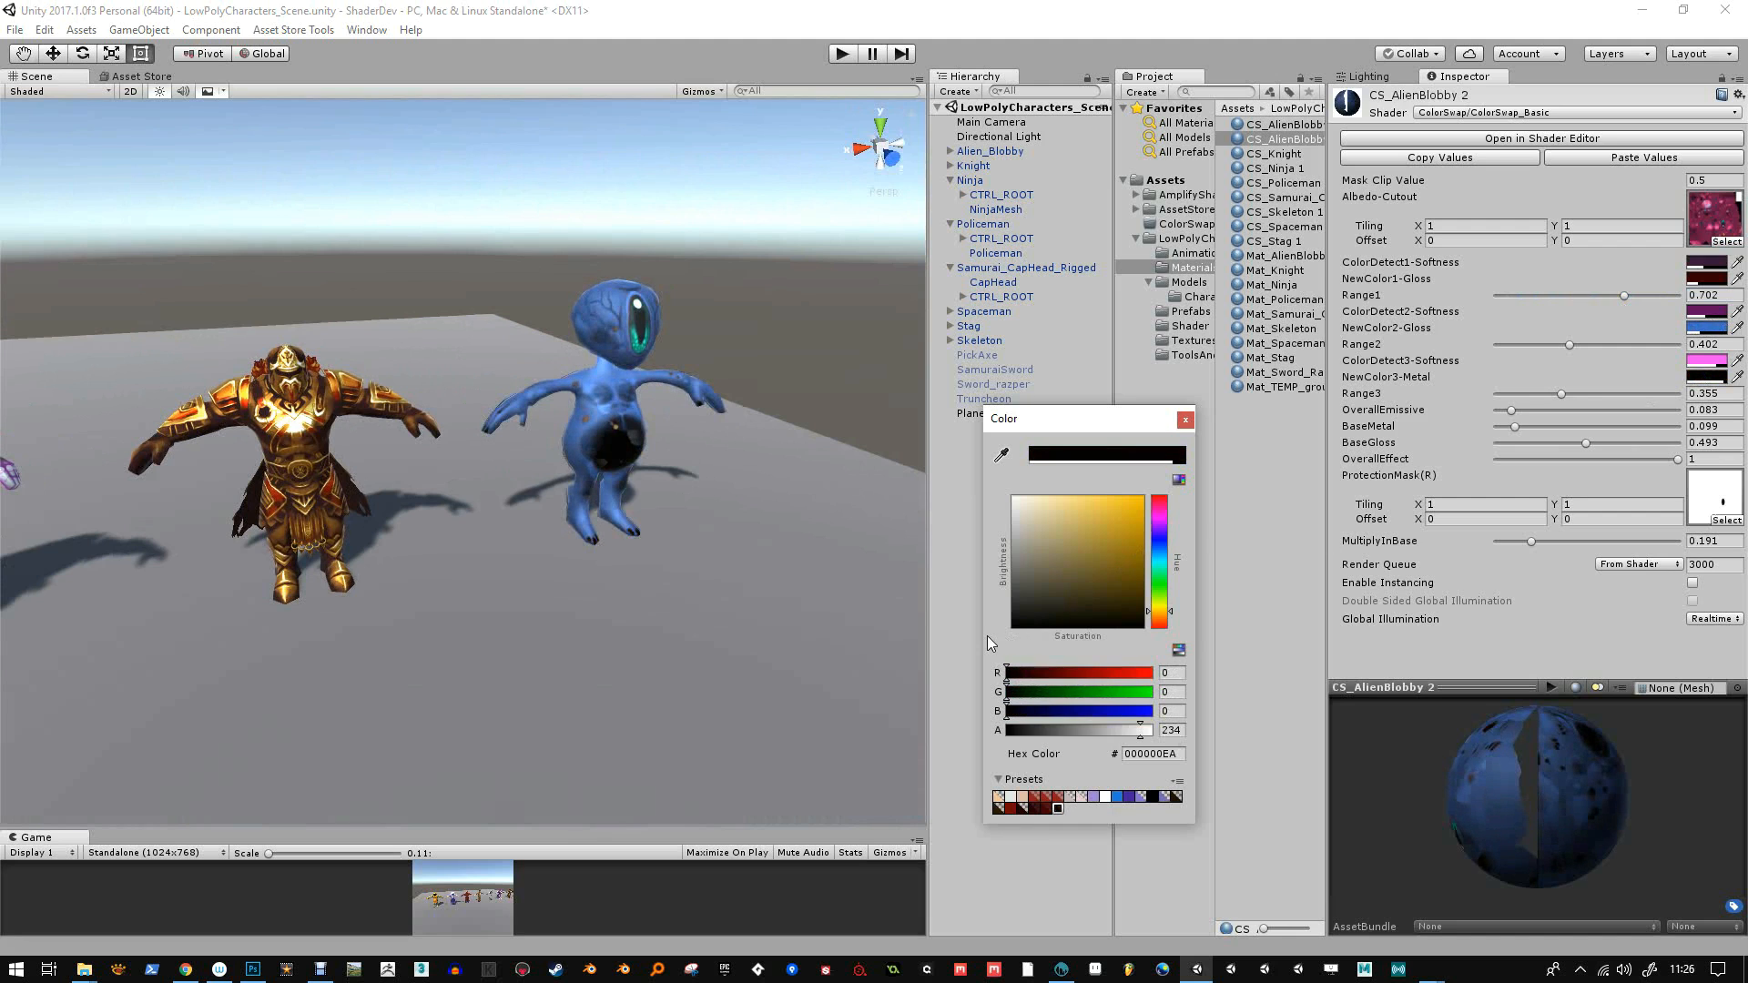
pyautogui.click(1181, 420)
# Find the red ninja in the scene and duplicate its CS_Ninja 1 material
pyautogui.keyDown('alt'); pyautogui.moveTo(510, 301); pyautogui.dragTo(651, 300); pyautogui.keyUp('alt')
pyautogui.keyDown('alt'); pyautogui.moveTo(282, 406); pyautogui.dragTo(634, 418); pyautogui.keyUp('alt')
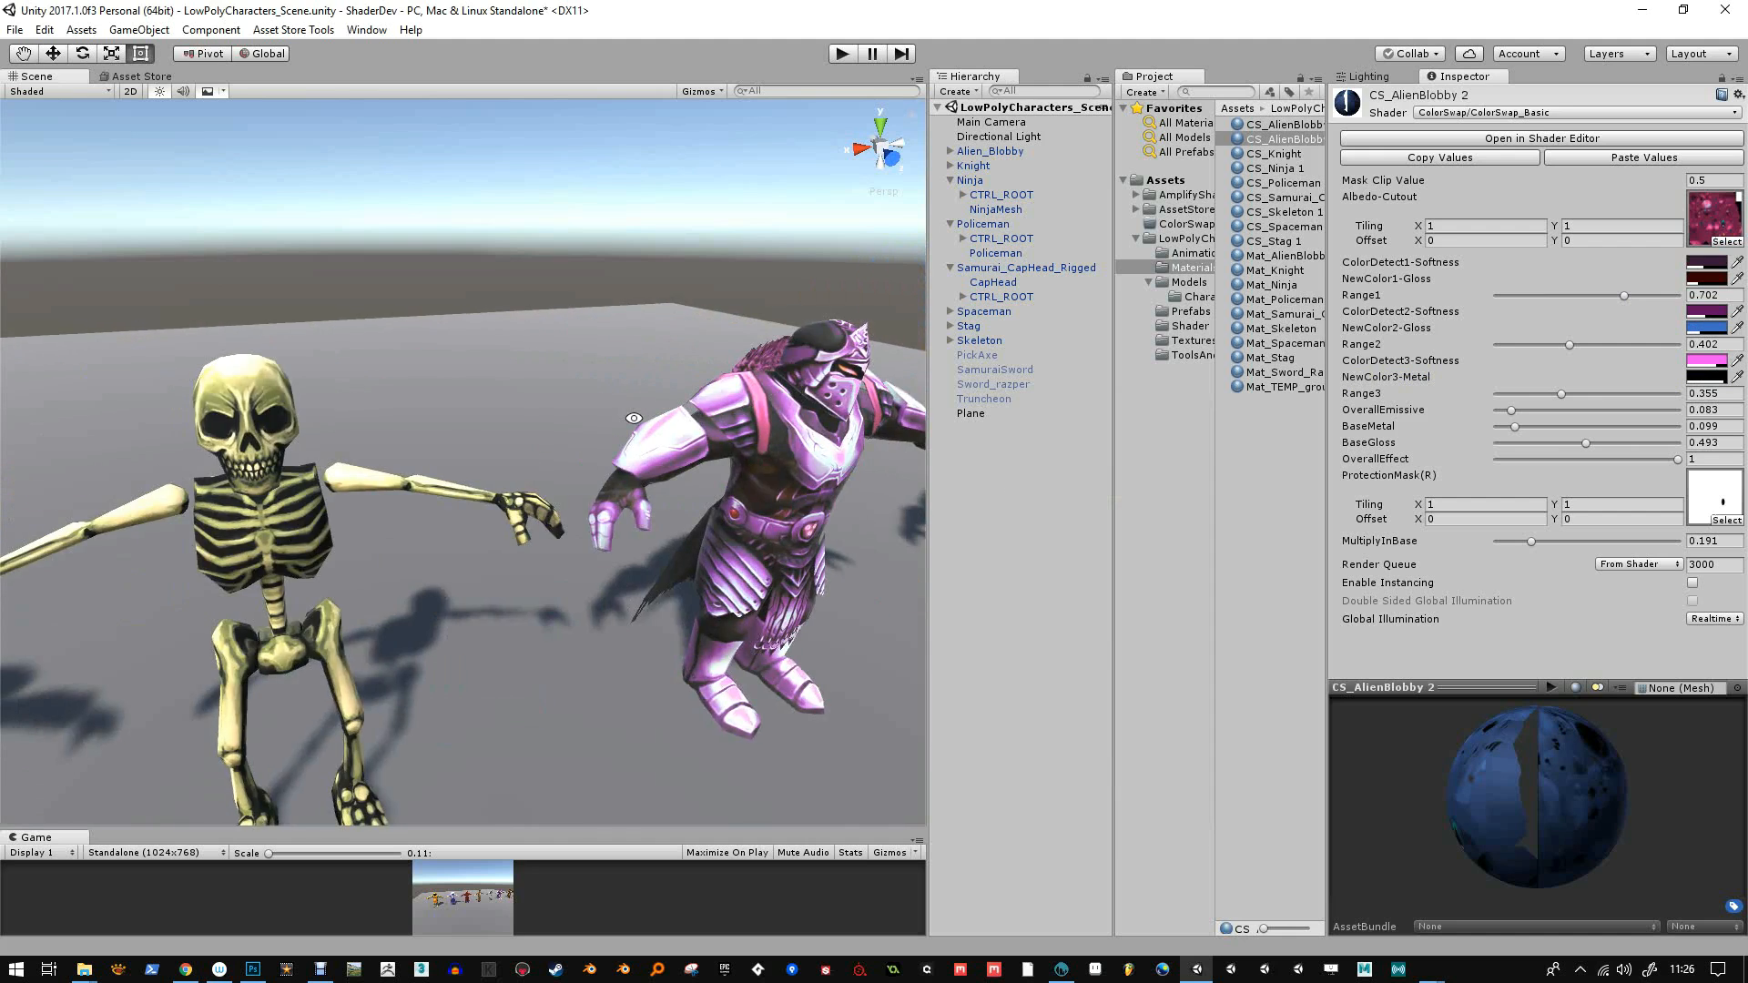
pyautogui.scroll(-3, 634, 418)
pyautogui.moveTo(634, 418); pyautogui.dragTo(562, 539, button='middle')
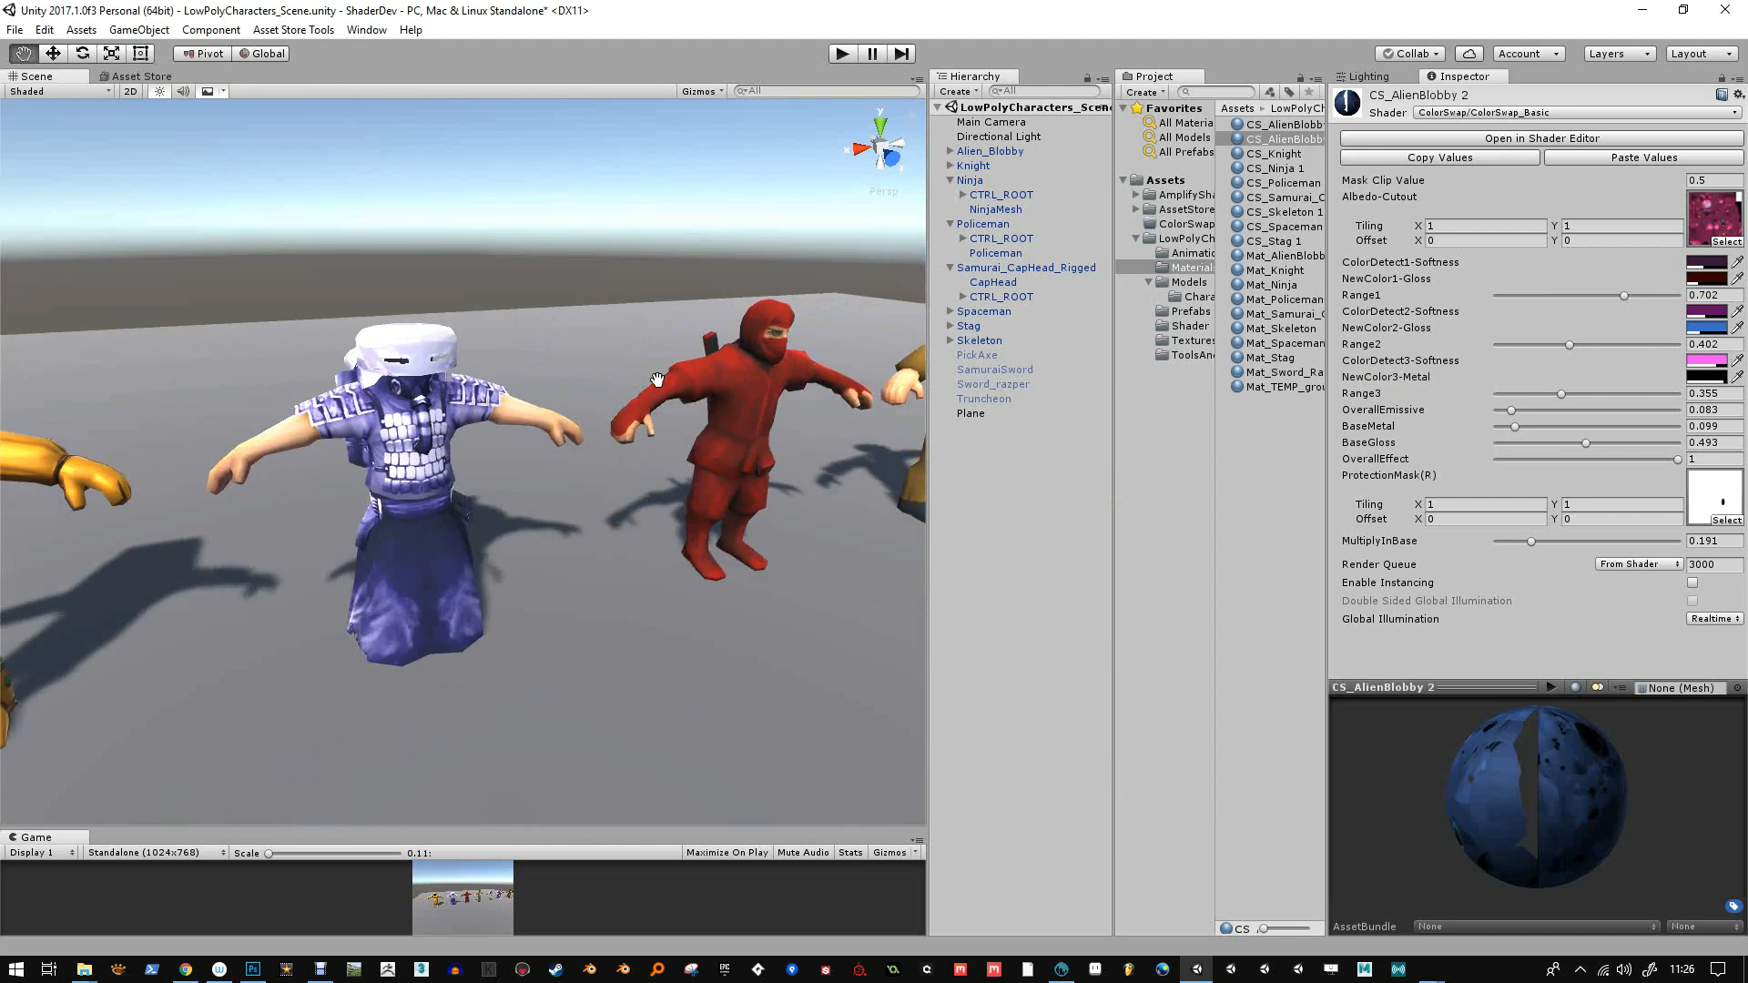
pyautogui.keyDown('alt'); pyautogui.moveTo(563, 539); pyautogui.dragTo(604, 476, button='right'); pyautogui.keyUp('alt')
pyautogui.click(512, 442)
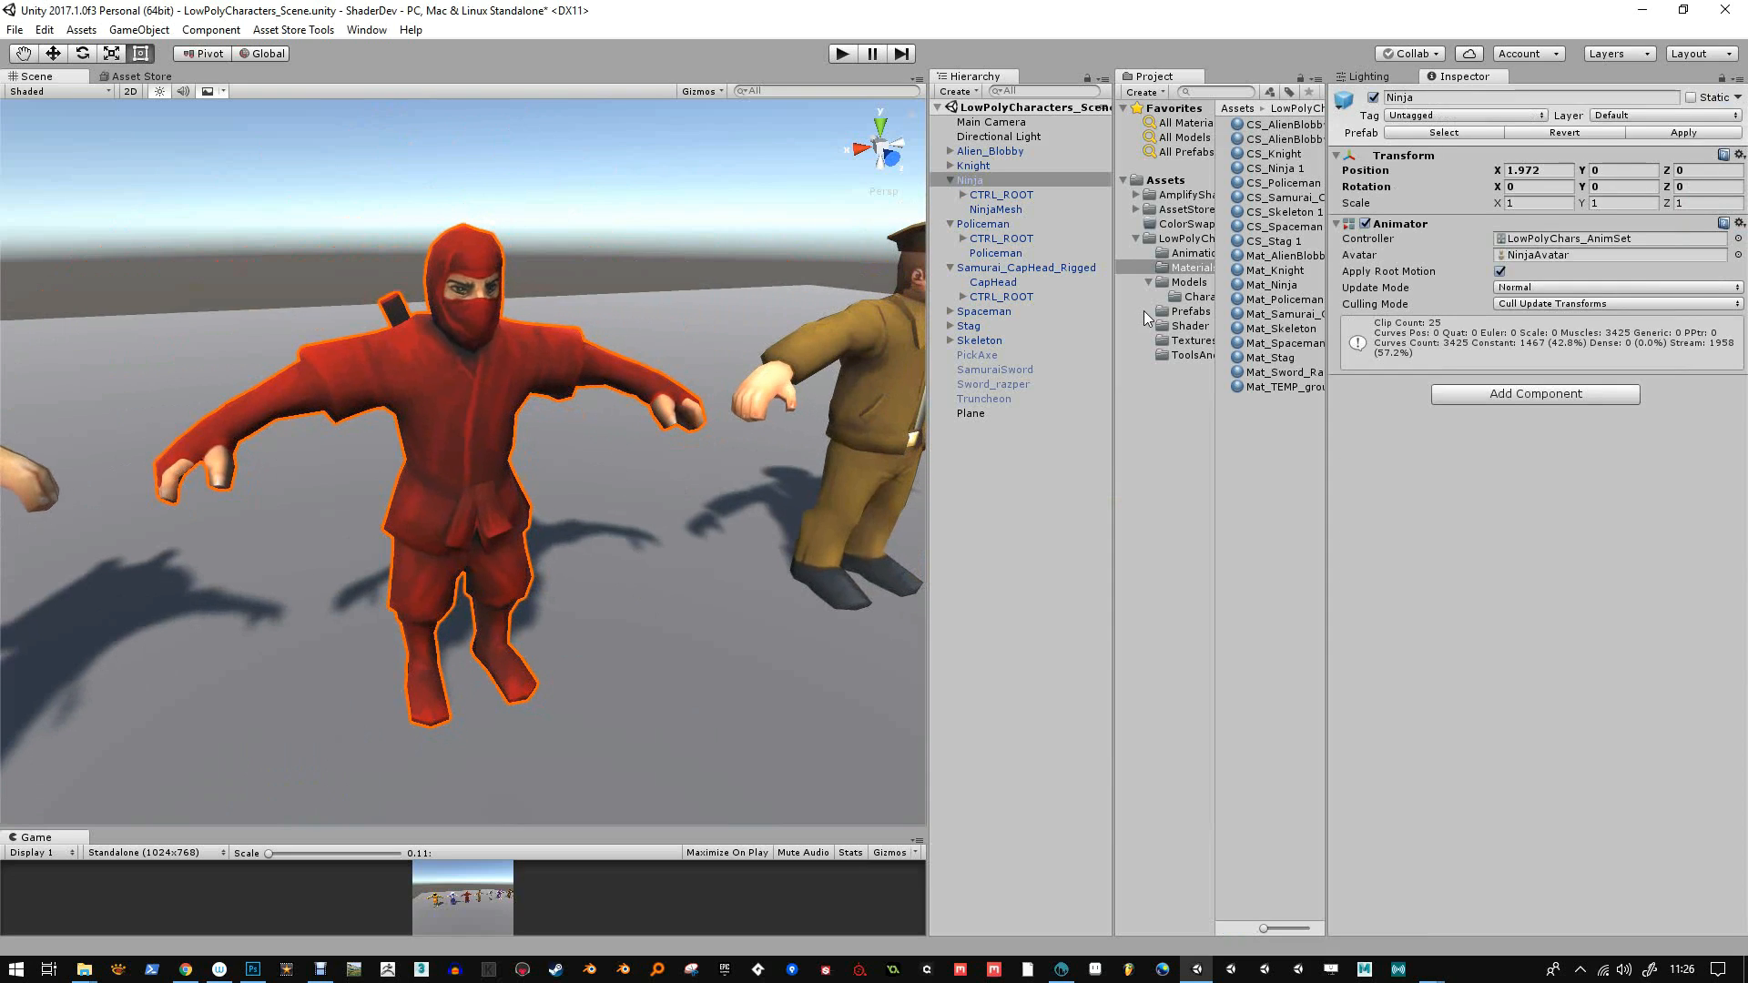
pyautogui.click(1285, 140)
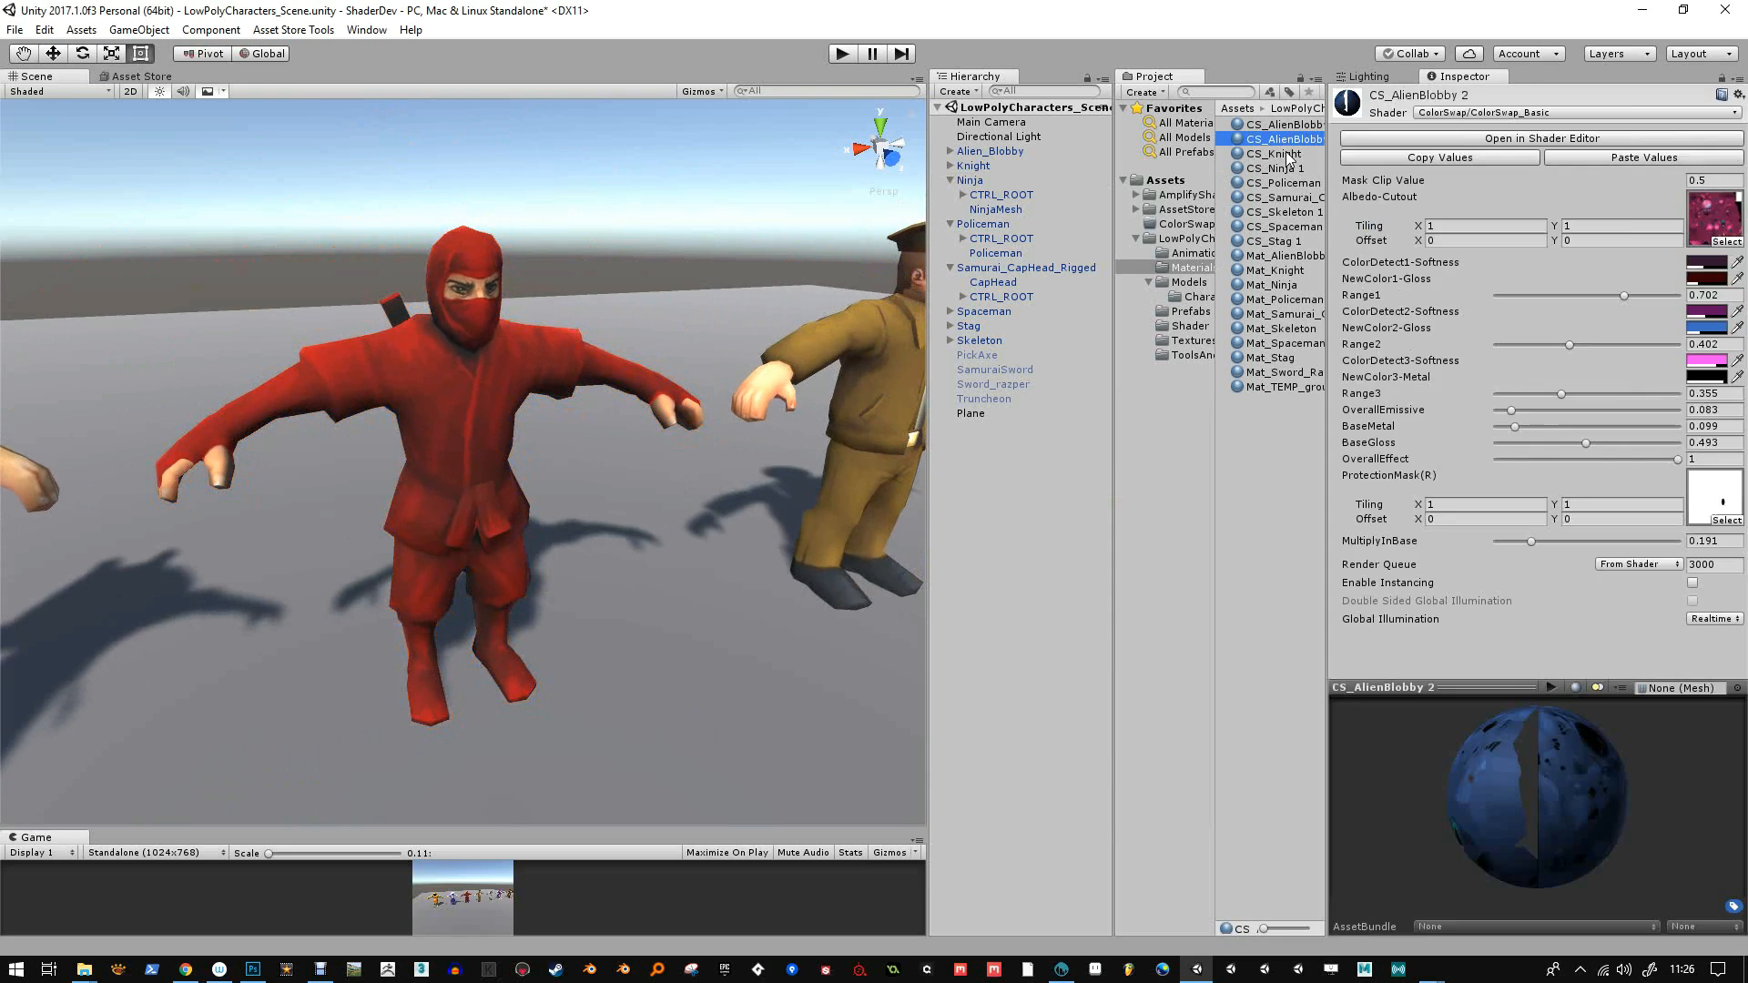
pyautogui.click(1287, 170)
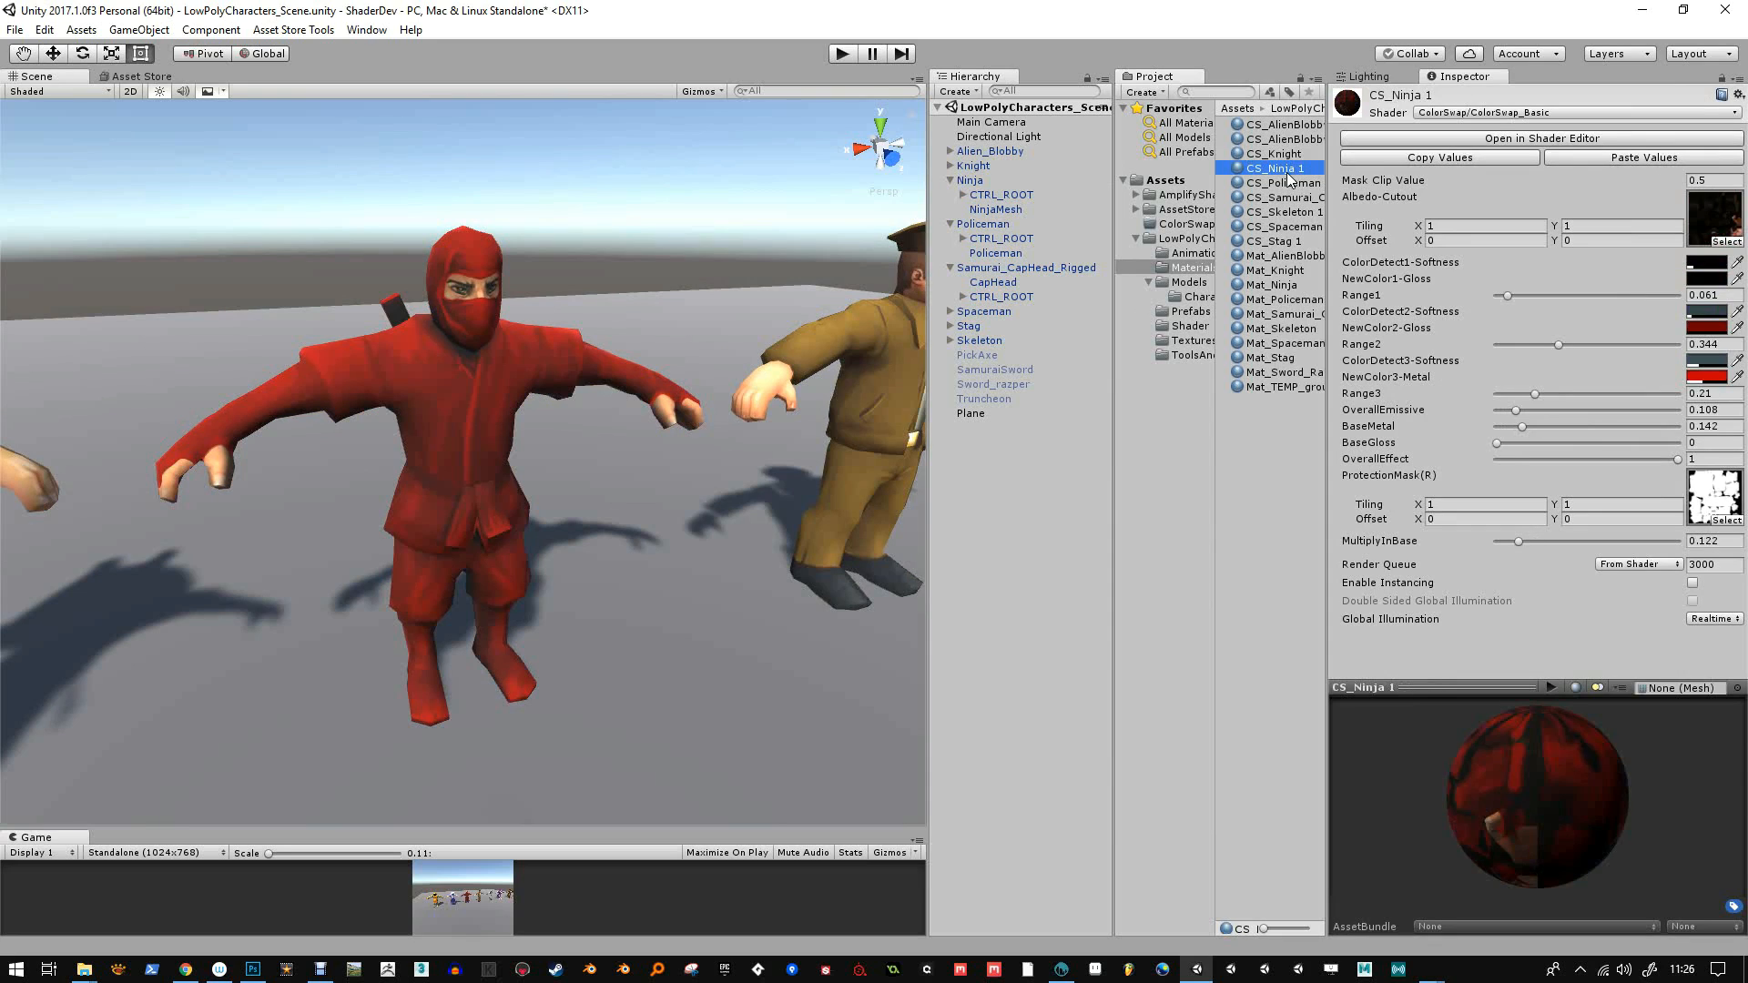
pyautogui.hotkey('ctrl', 'd')
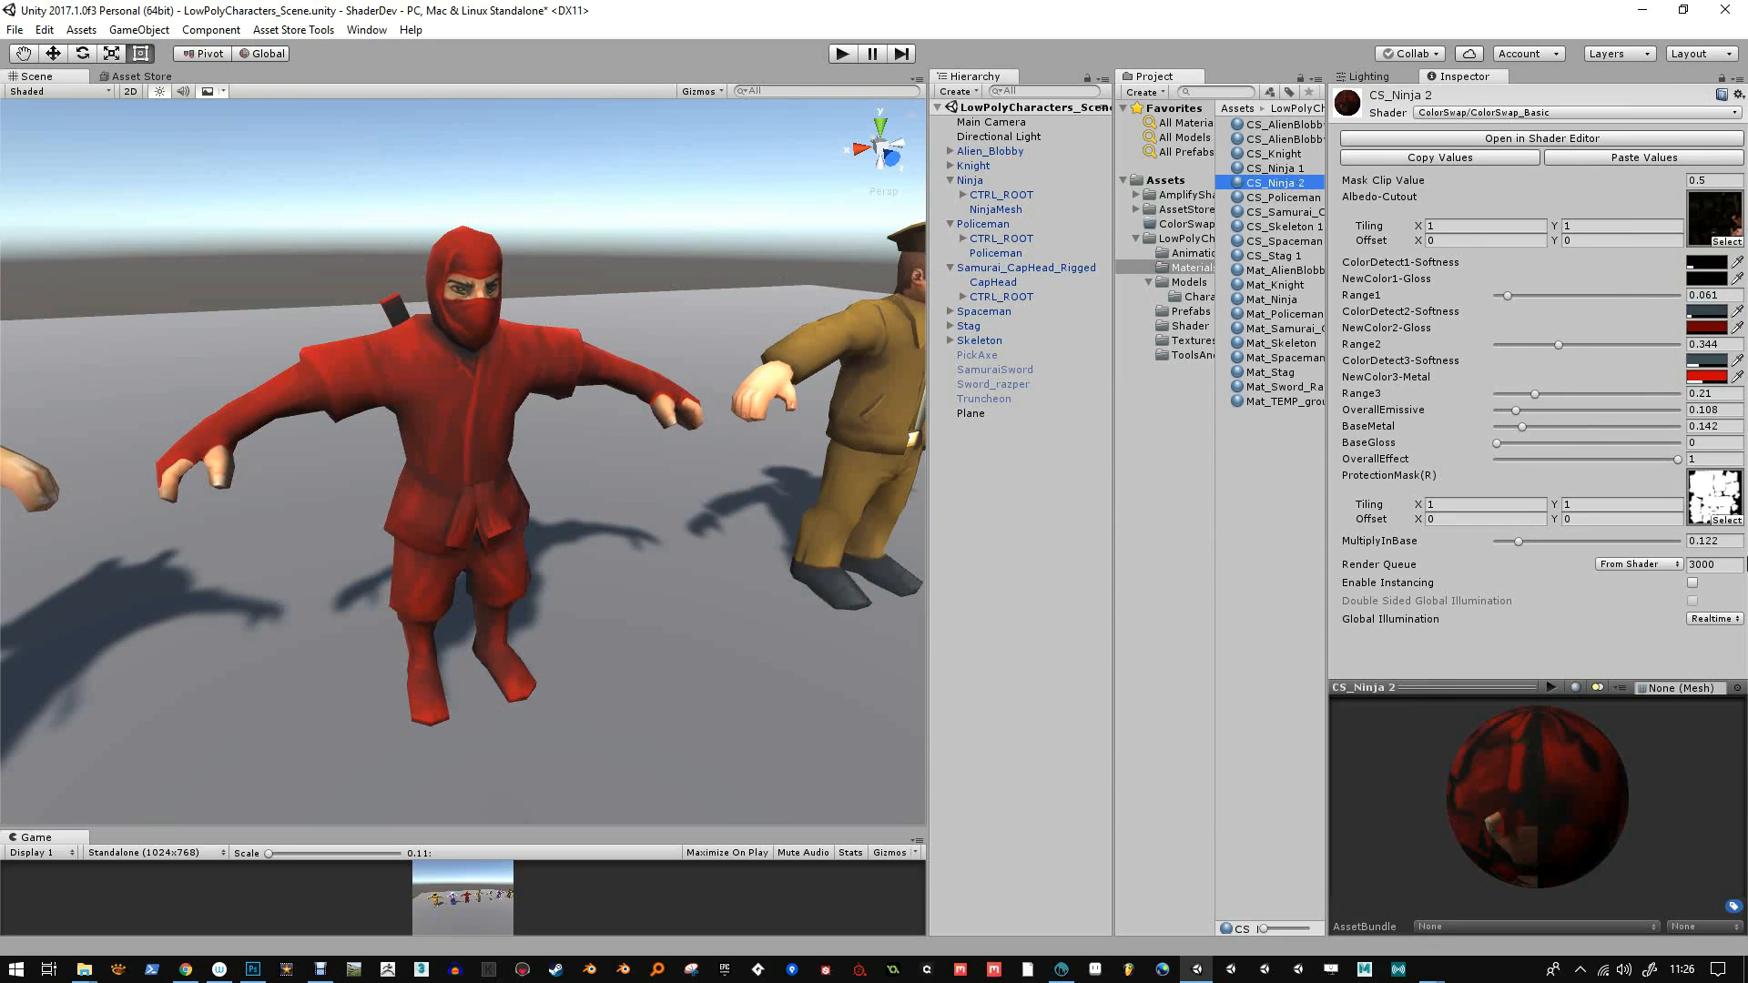
# Locate the ninja material's ProtectionMask texture in the project and vary OverallEffect, leaving it at 1
pyautogui.click(1723, 503)
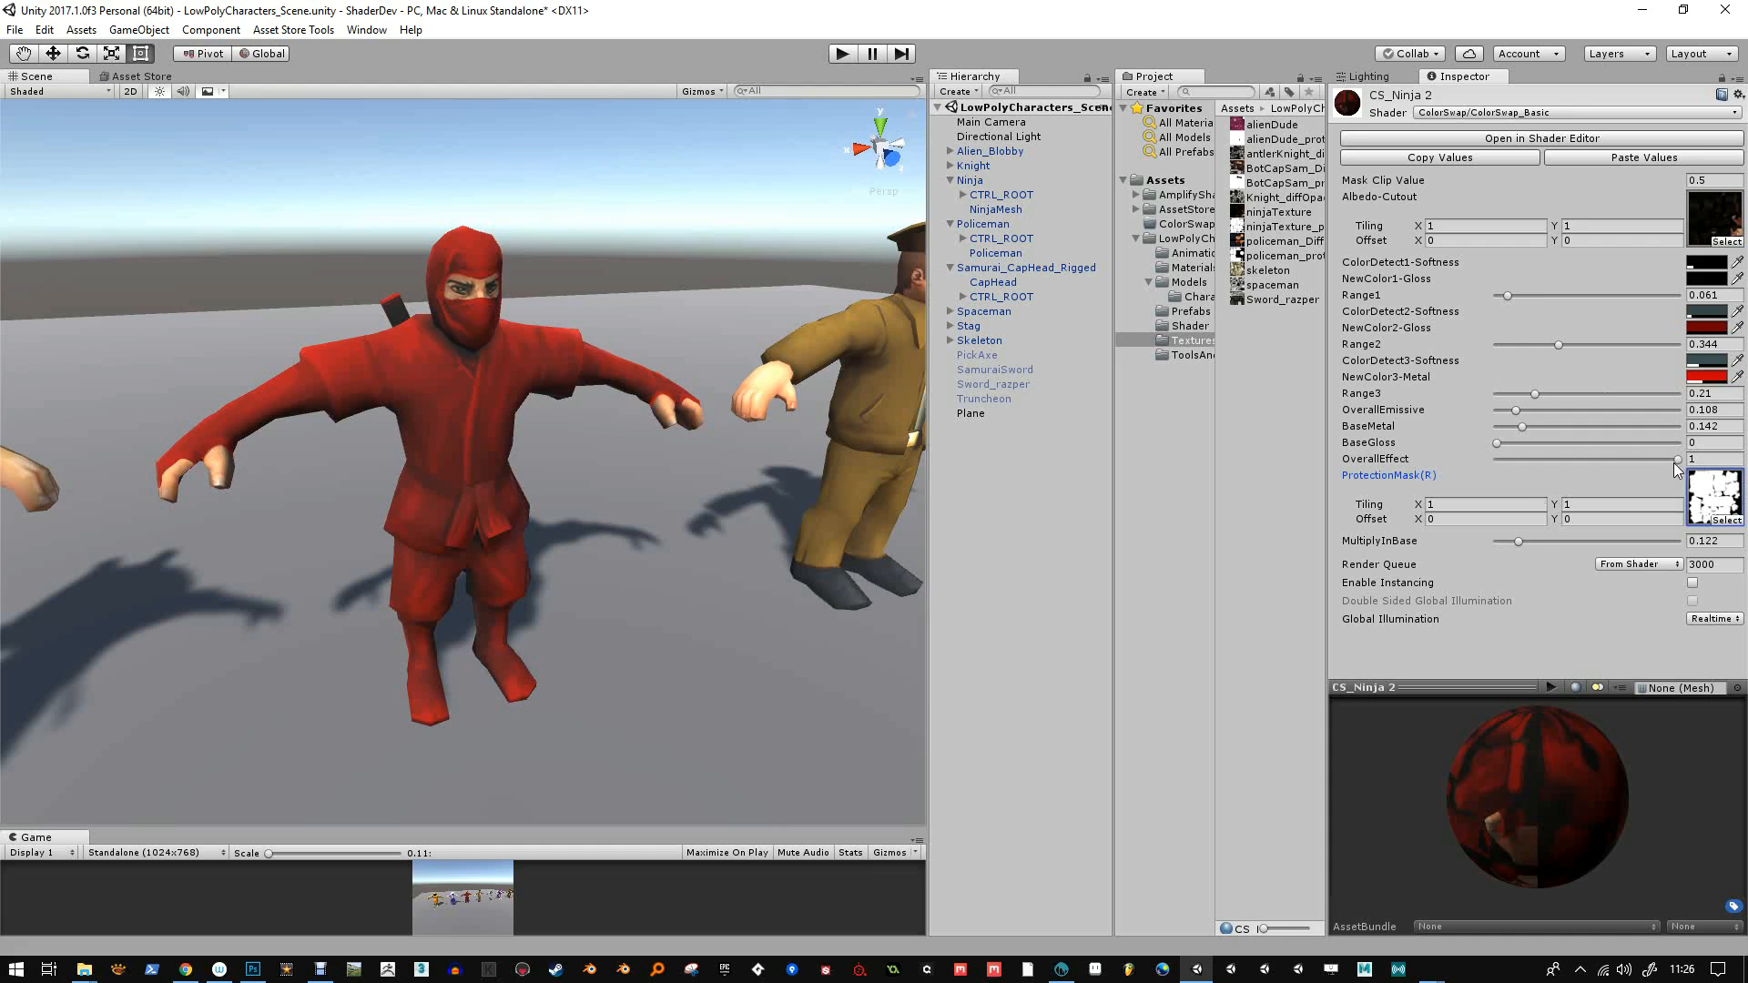
pyautogui.moveTo(1674, 460); pyautogui.dragTo(1745, 464)
# Apply the CS_Ninja 2 material to the ninja and test its OverallEffect, leaving it at 1
pyautogui.click(1196, 270)
pyautogui.moveTo(1279, 189); pyautogui.dragTo(603, 299)
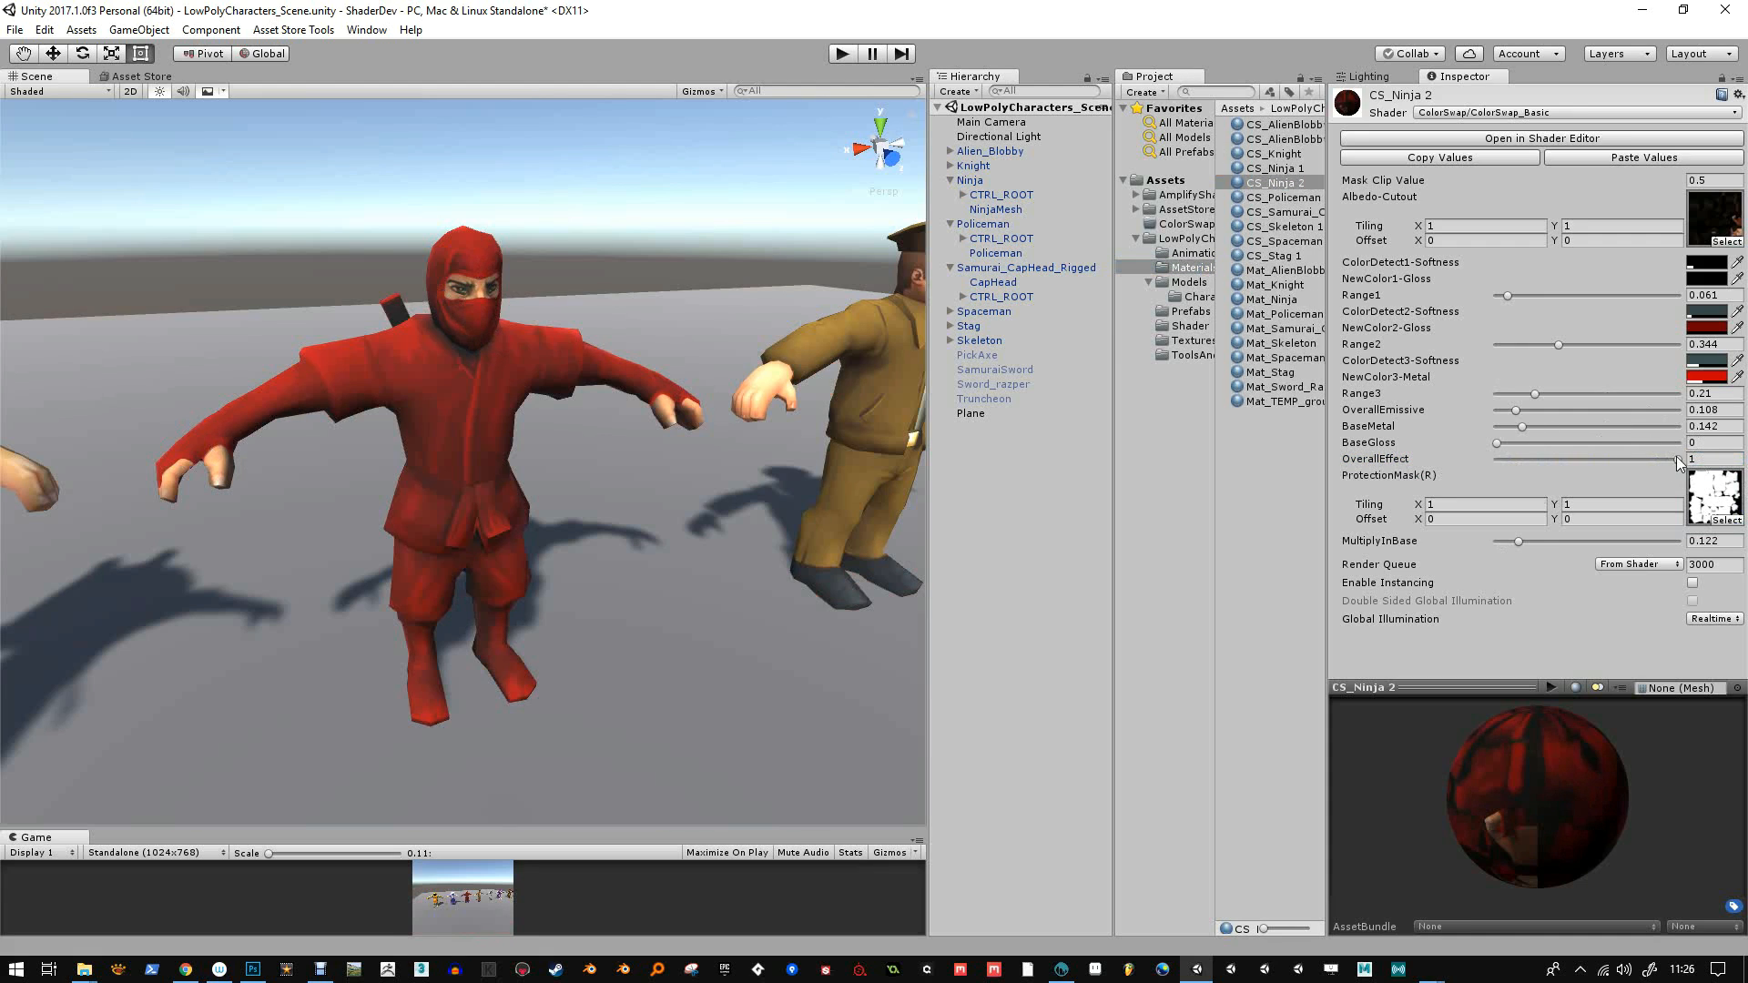
pyautogui.moveTo(1676, 457)
pyautogui.mouseDown()
pyautogui.moveTo(1413, 457)
pyautogui.moveTo(1744, 487)
pyautogui.moveTo(1544, 473)
pyautogui.moveTo(1695, 482)
pyautogui.mouseUp()
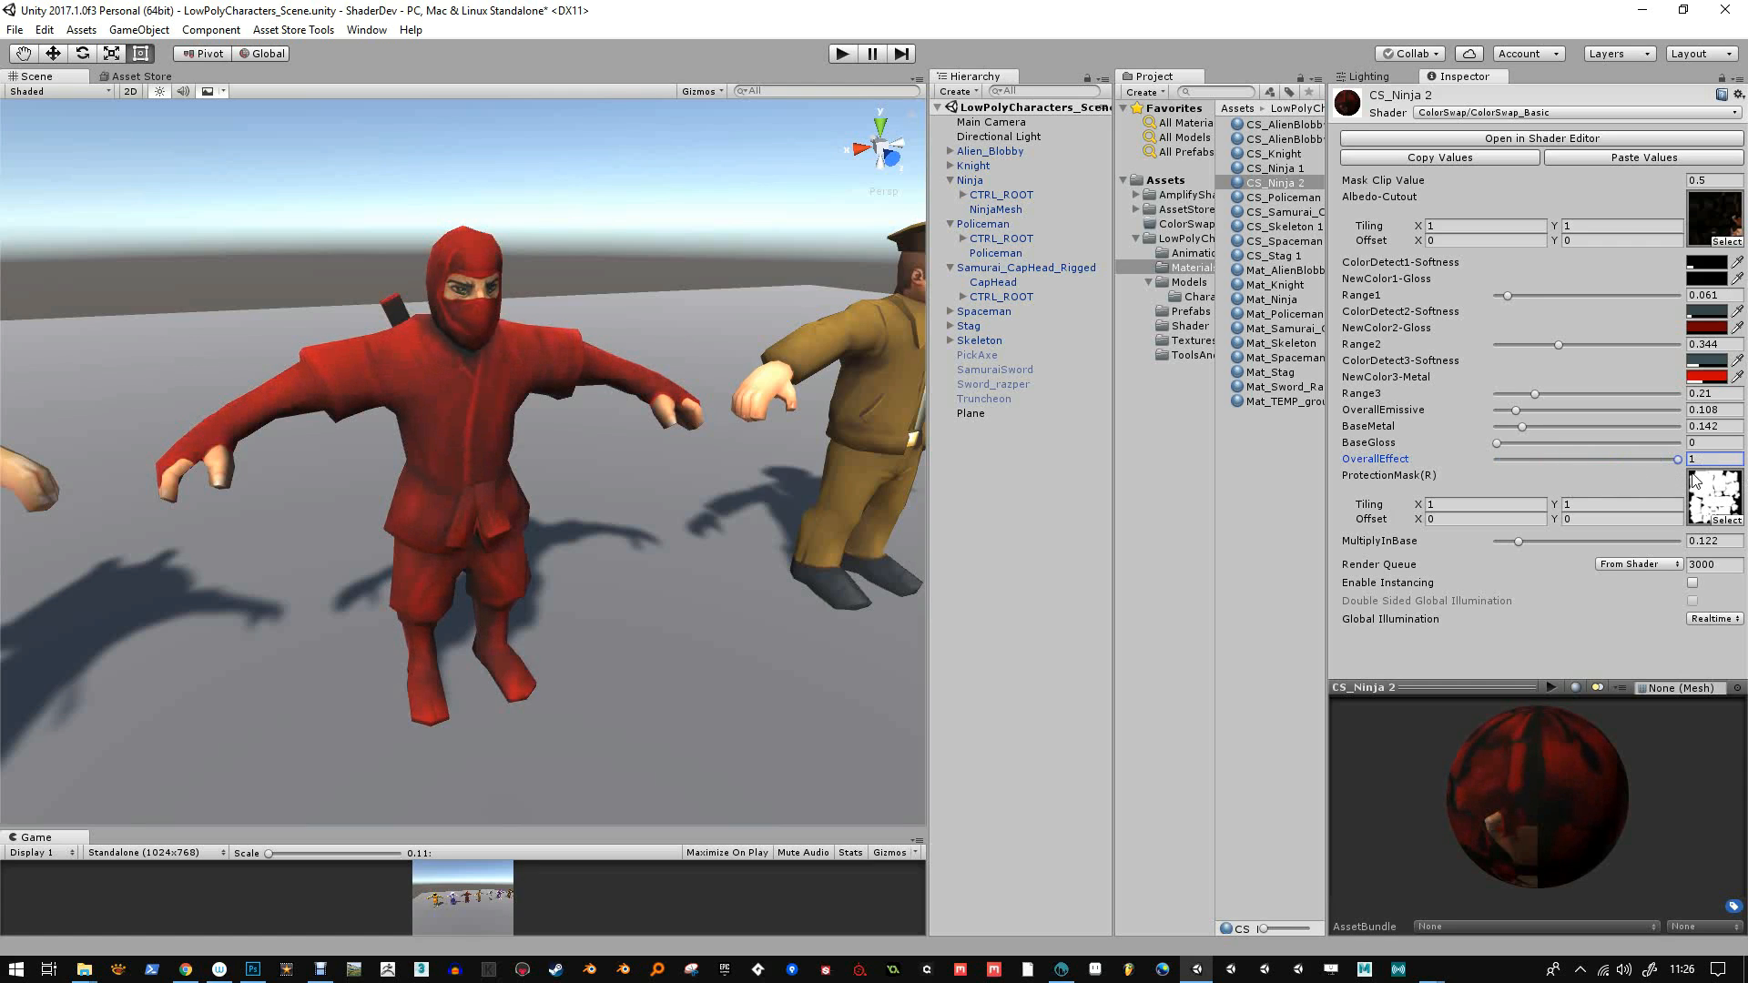
# Set the ninja material's NewColor3-Metal to a bright blue (426AFF) and shift NewColor2-Gloss from red to blue
pyautogui.click(1715, 378)
pyautogui.moveTo(1166, 617); pyautogui.dragTo(1133, 472)
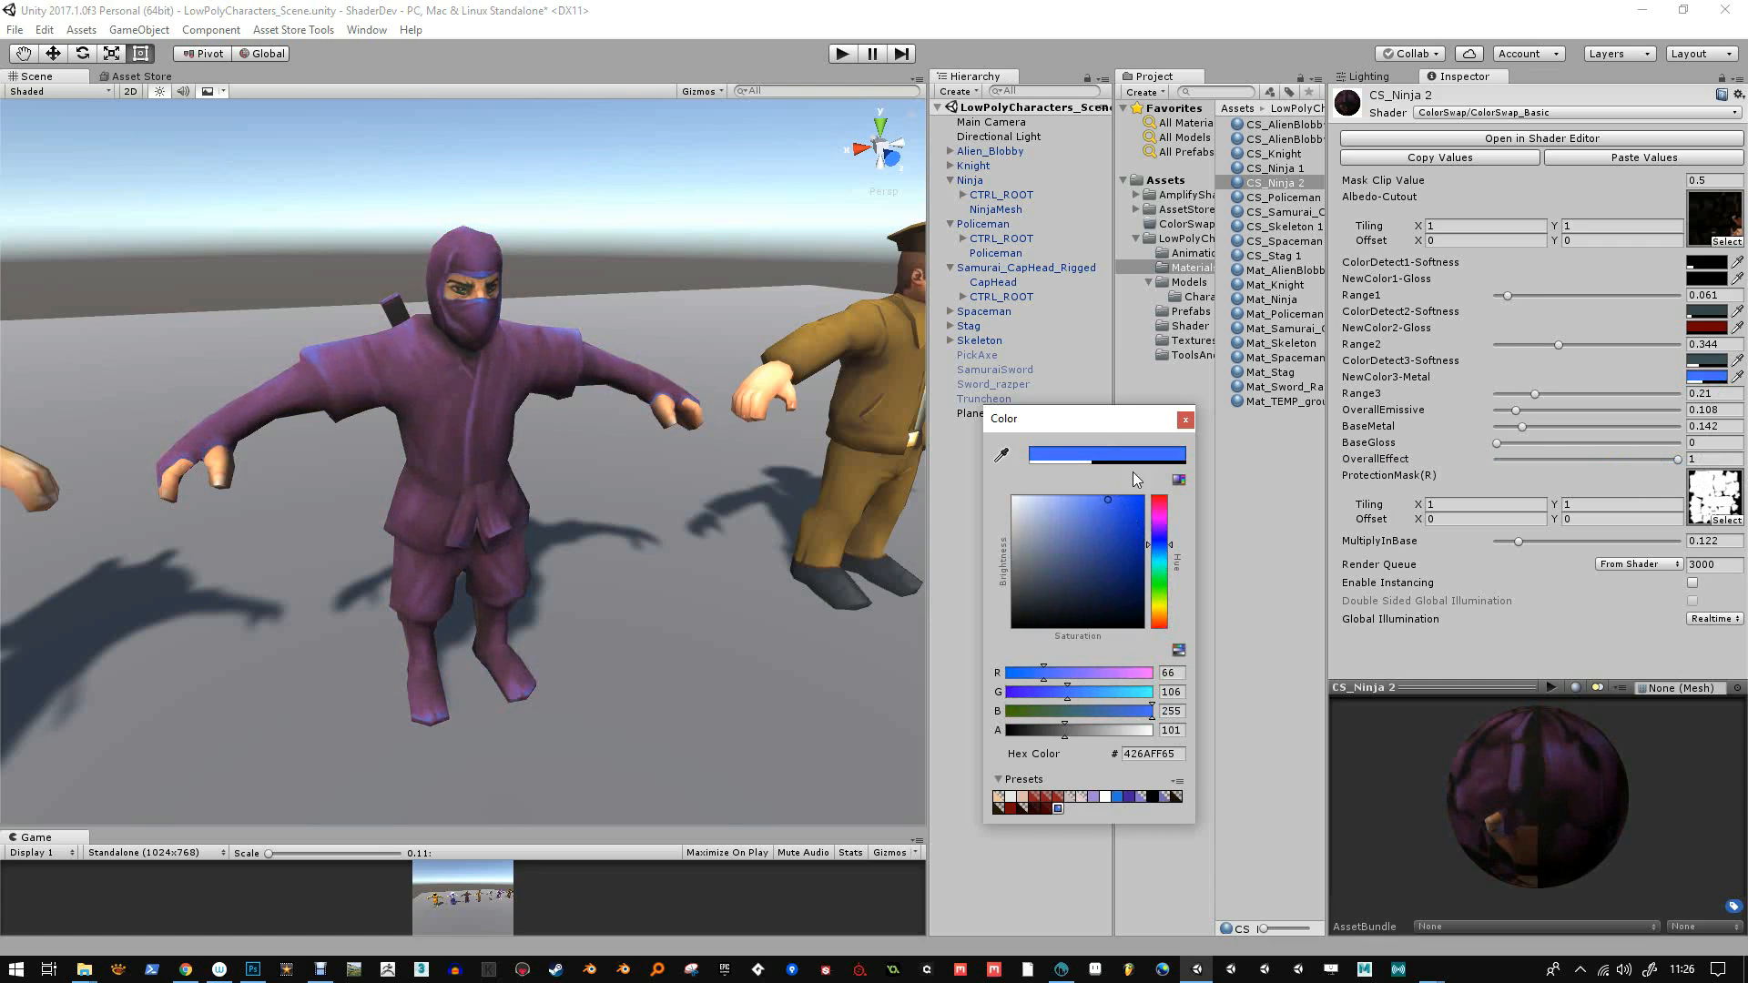
pyautogui.click(1704, 328)
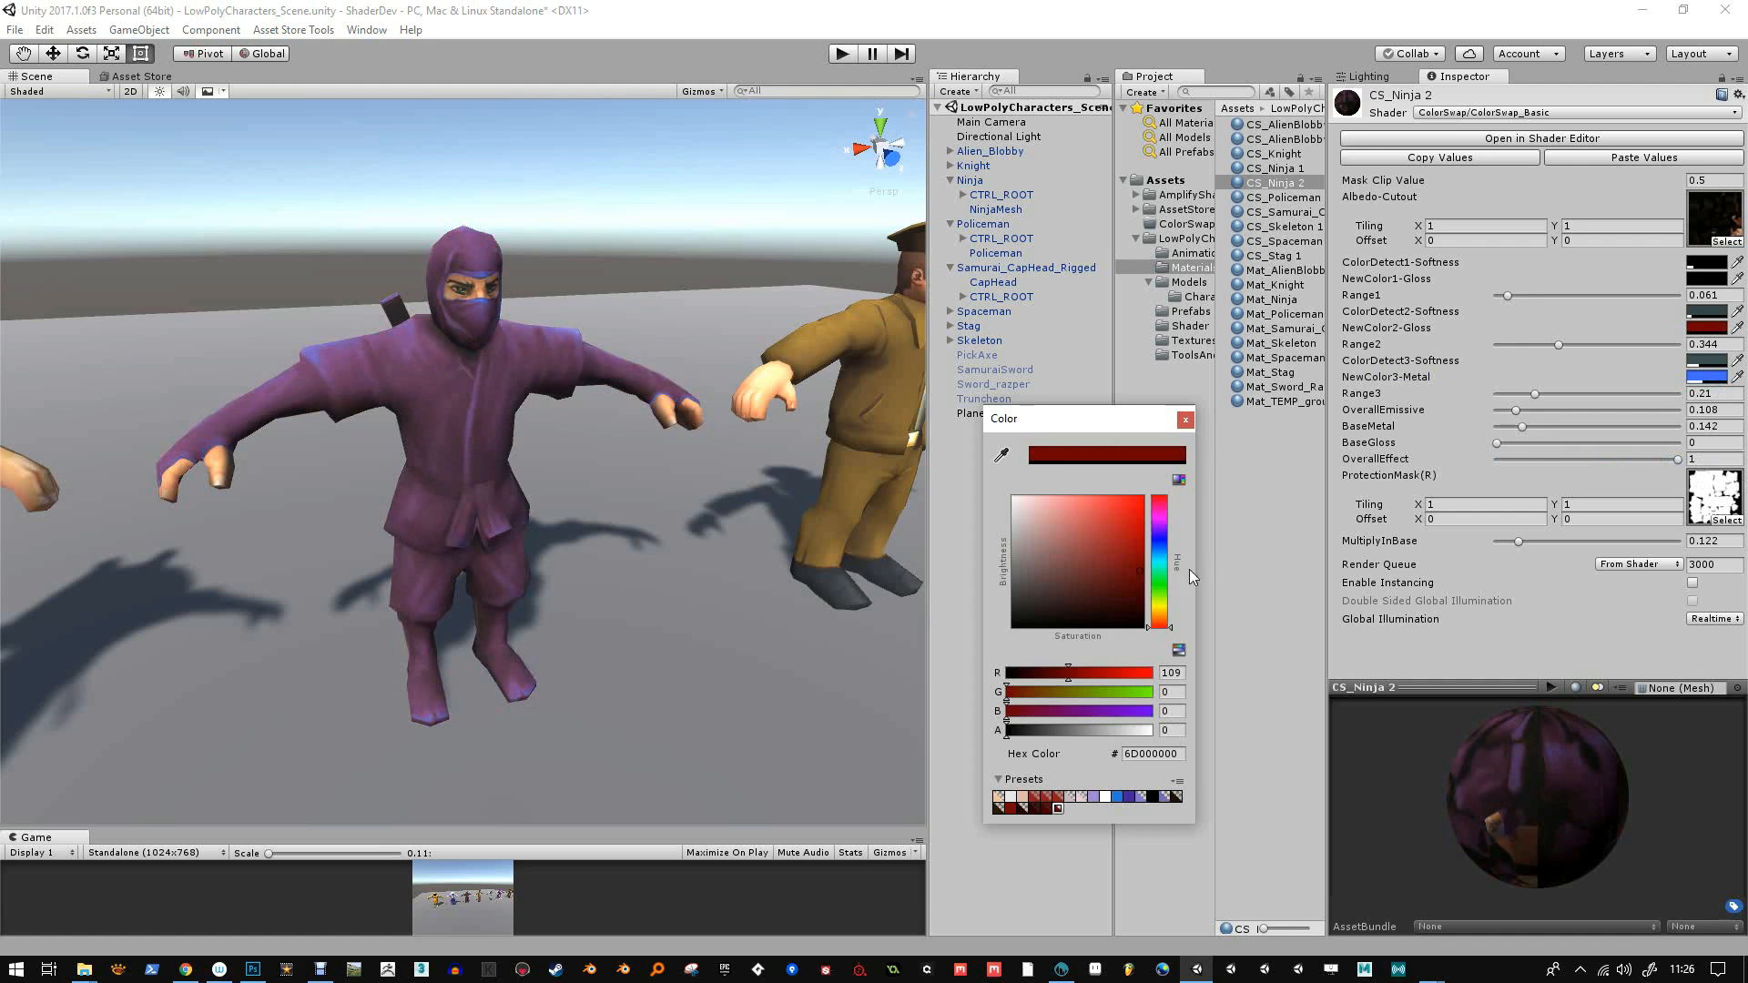
pyautogui.moveTo(1160, 570)
pyautogui.mouseDown()
pyautogui.moveTo(1145, 528)
pyautogui.moveTo(1163, 544)
pyautogui.mouseUp()
pyautogui.click(1185, 419)
# Set NewColor1-Gloss of the ninja material to a near-black blue (05060B)
pyautogui.click(1704, 278)
pyautogui.click(1091, 627)
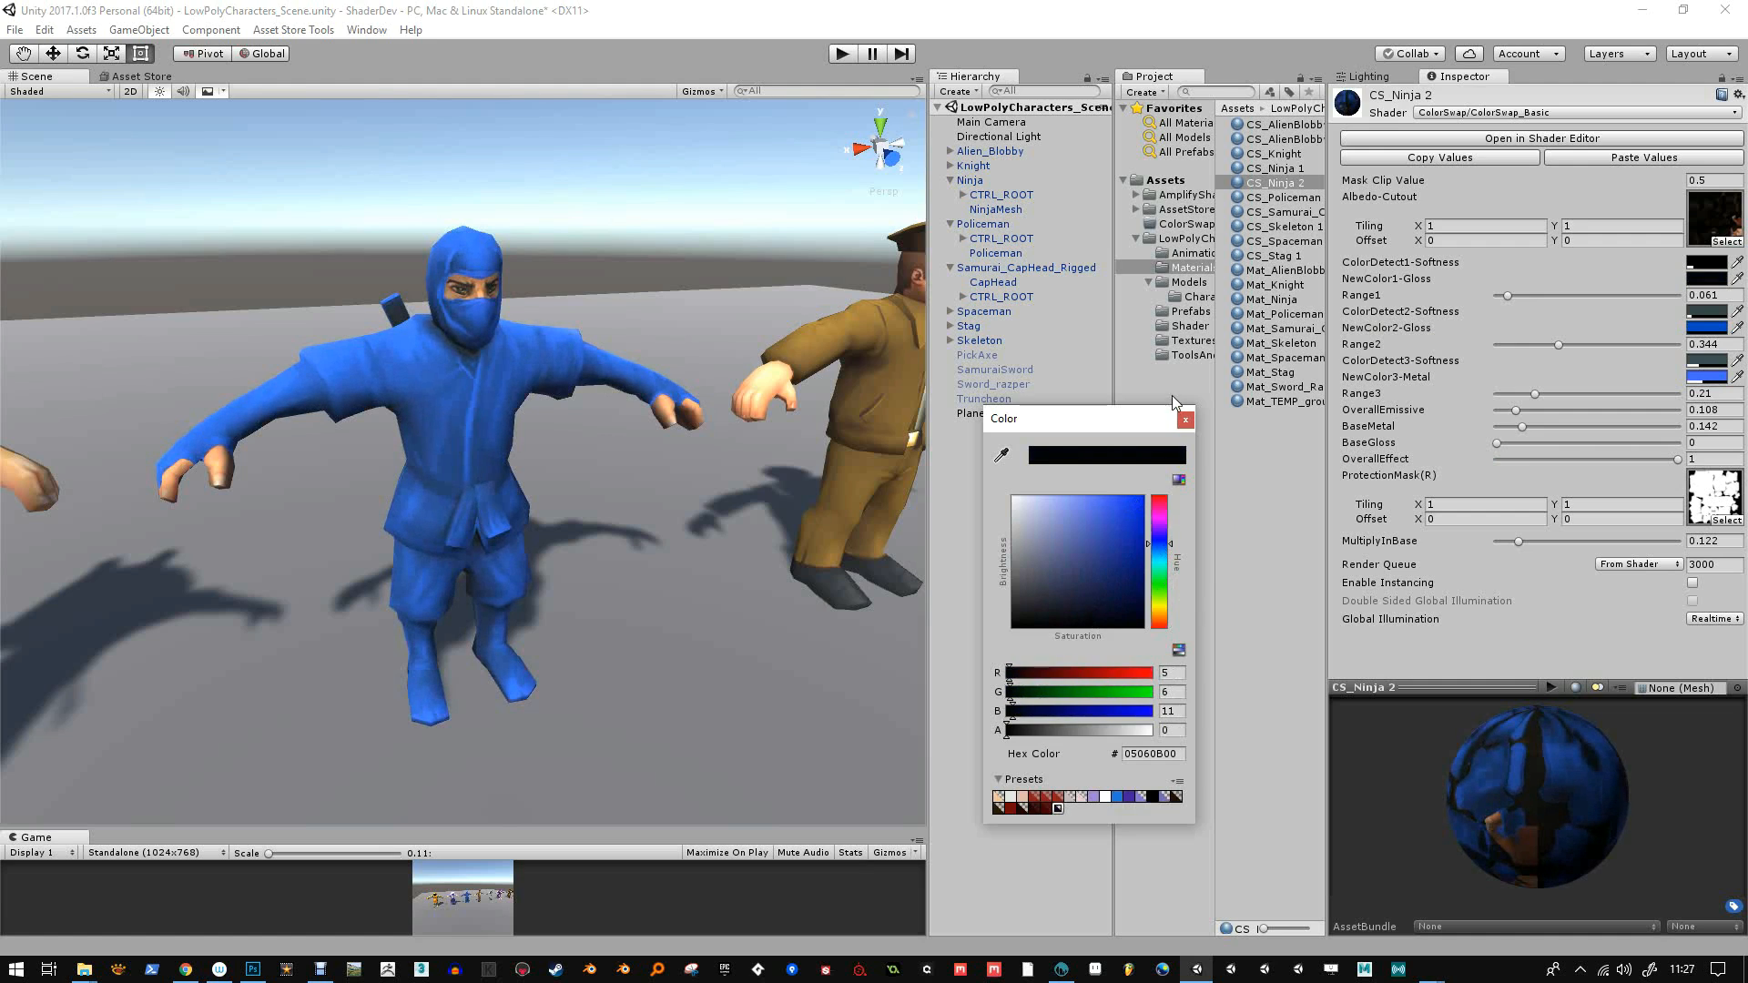
pyautogui.click(1186, 421)
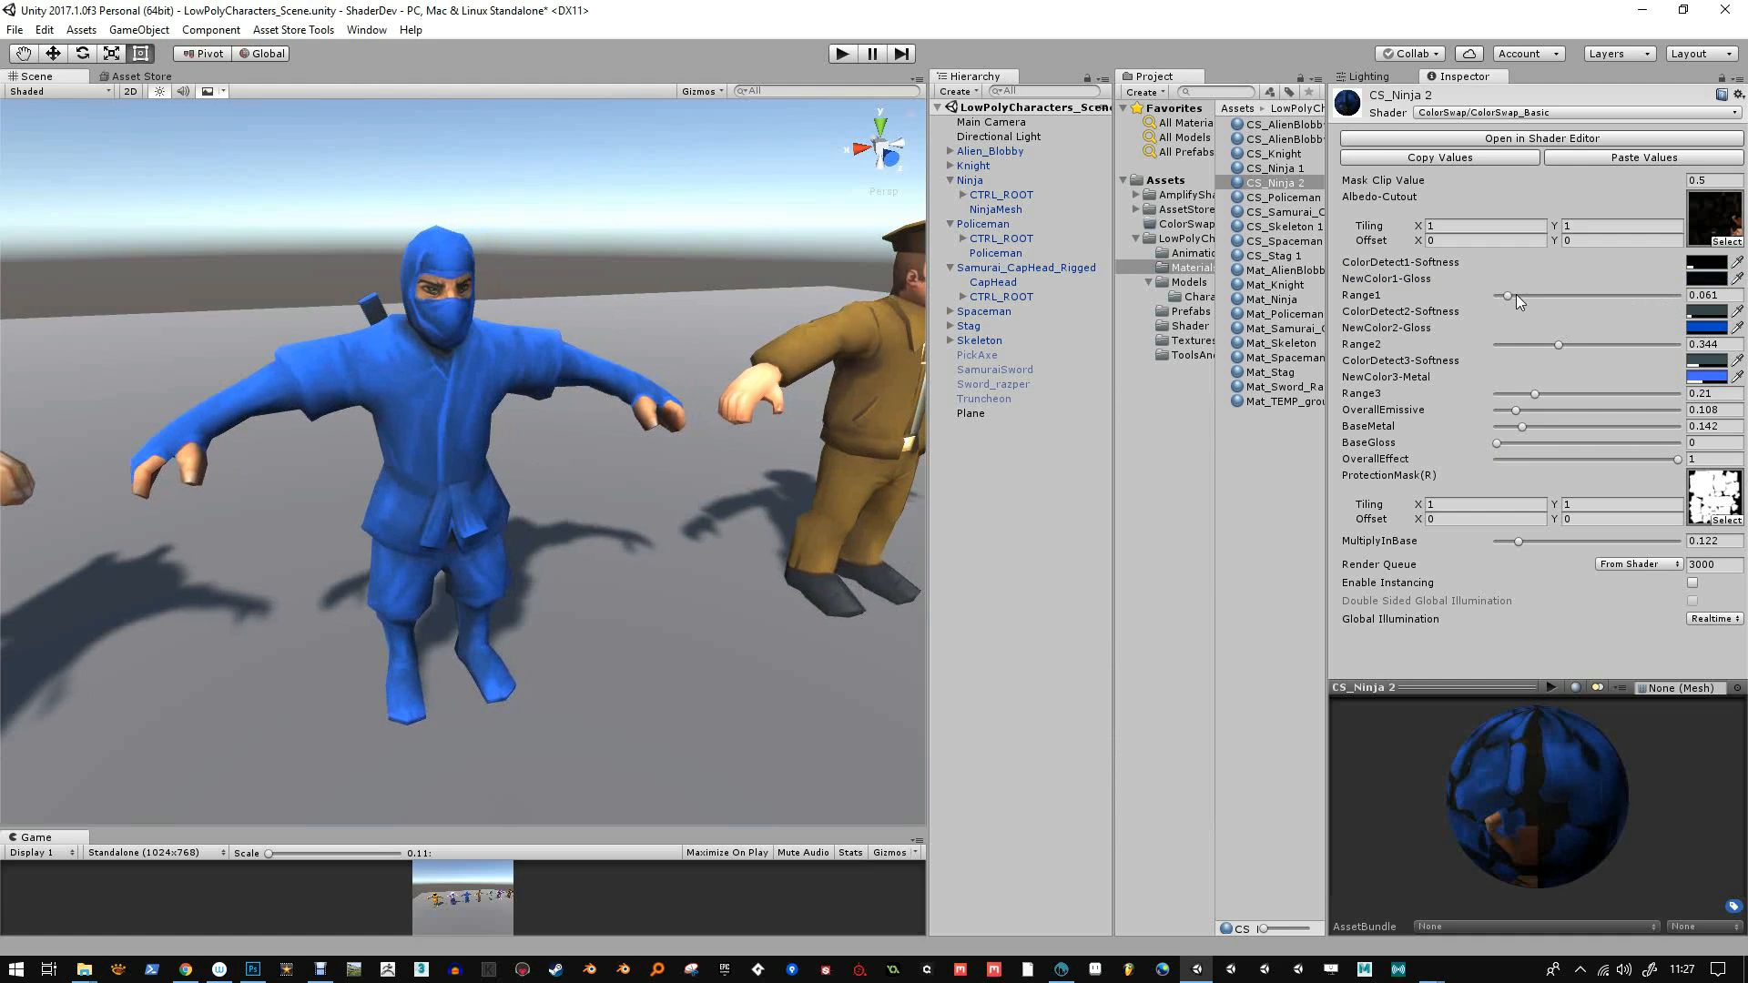
# Set Range1 to 0.081, Range2 to 0.319 and Range3 to 0.235, and slightly adjust the alpha of ColorDetect1-Softness
pyautogui.moveTo(1516, 295); pyautogui.dragTo(1543, 391)
pyautogui.click(1704, 264)
pyautogui.moveTo(1033, 730)
pyautogui.mouseDown()
pyautogui.moveTo(1096, 728)
pyautogui.moveTo(1026, 729)
pyautogui.mouseUp()
pyautogui.click(1183, 422)
# Set ColorDetect2-Softness of the ninja material to a dark blue-gray (354449) with an alpha of 30
pyautogui.click(1704, 312)
pyautogui.moveTo(1027, 731)
pyautogui.mouseDown()
pyautogui.moveTo(1045, 734)
pyautogui.moveTo(1026, 733)
pyautogui.mouseUp()
pyautogui.moveTo(1040, 606); pyautogui.dragTo(1051, 588)
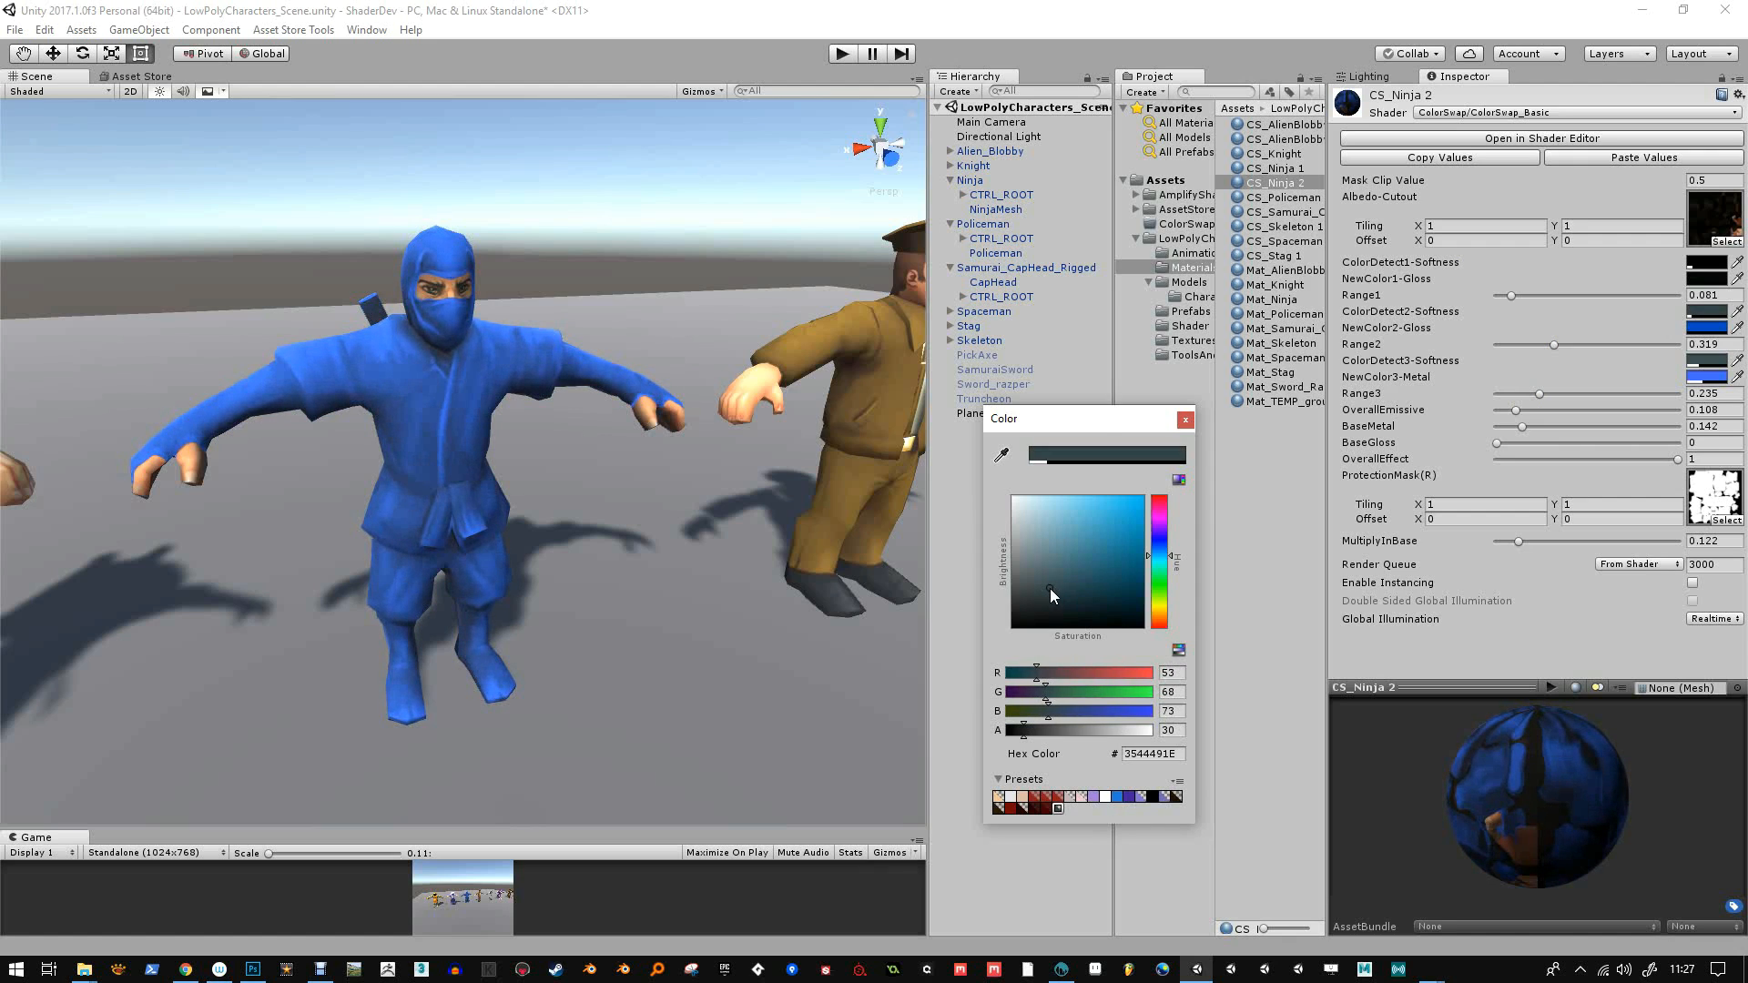
pyautogui.click(1184, 420)
# Change NewColor3-Metal of the ninja material to a slightly lighter blue
pyautogui.click(1706, 376)
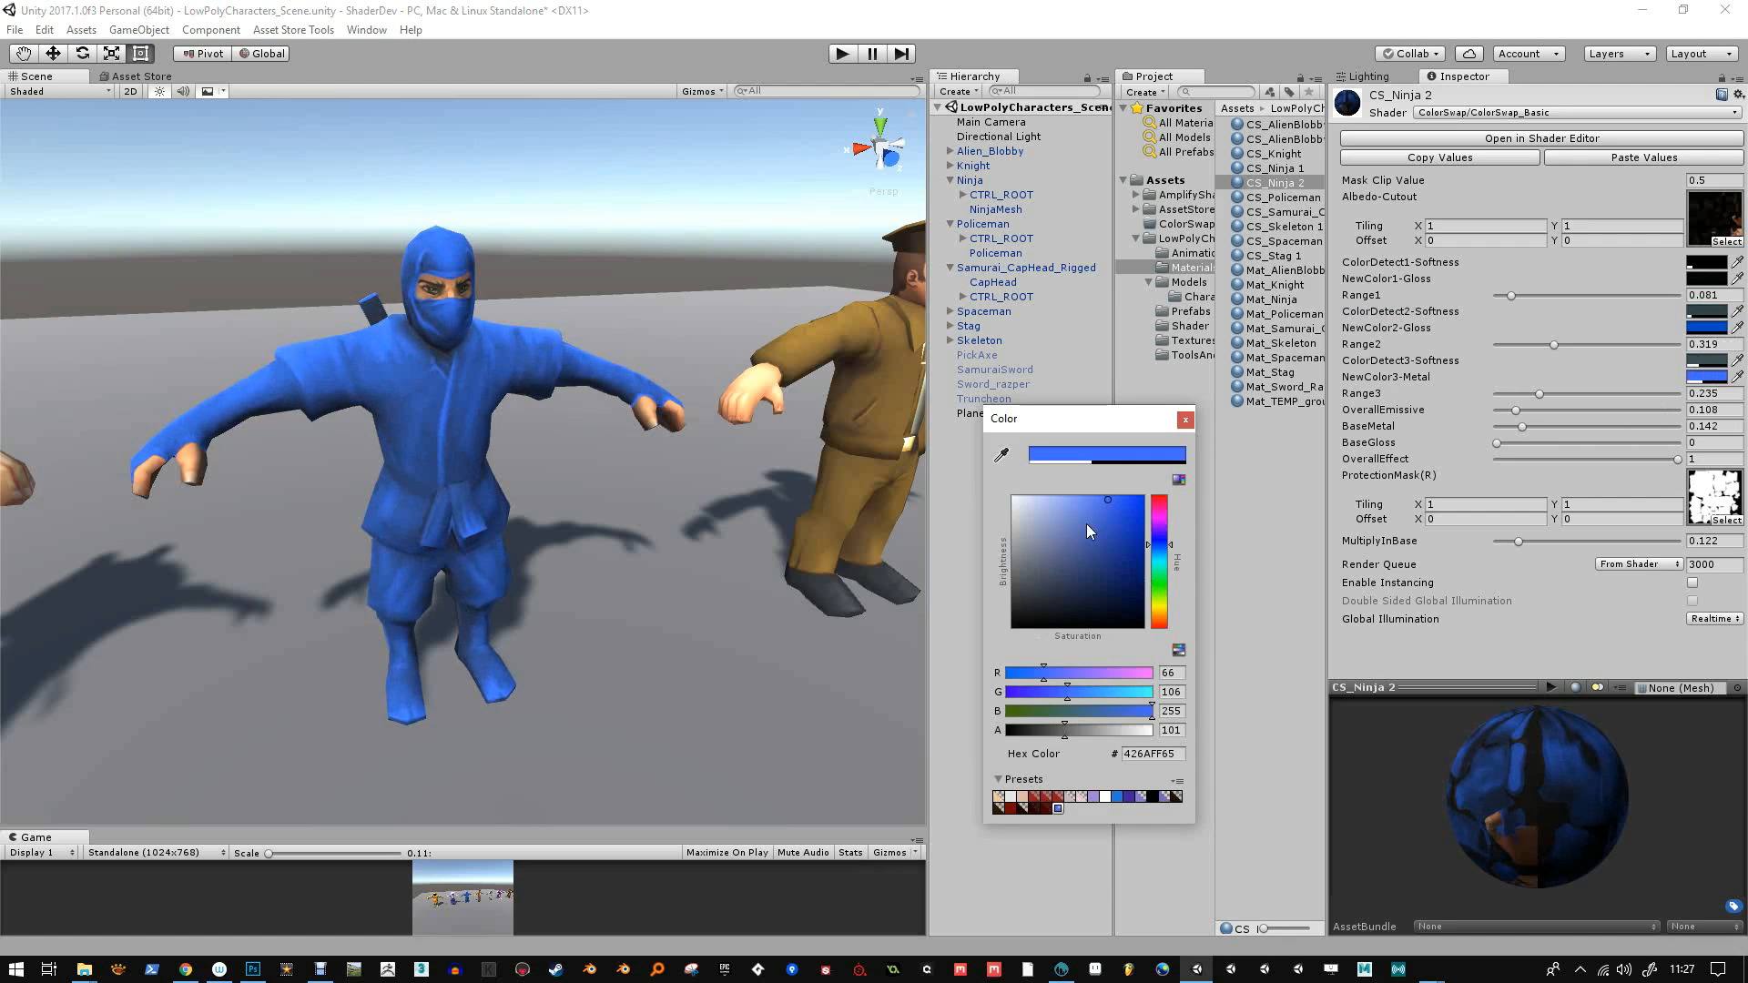
pyautogui.moveTo(1138, 498); pyautogui.dragTo(1092, 486)
pyautogui.click(1185, 422)
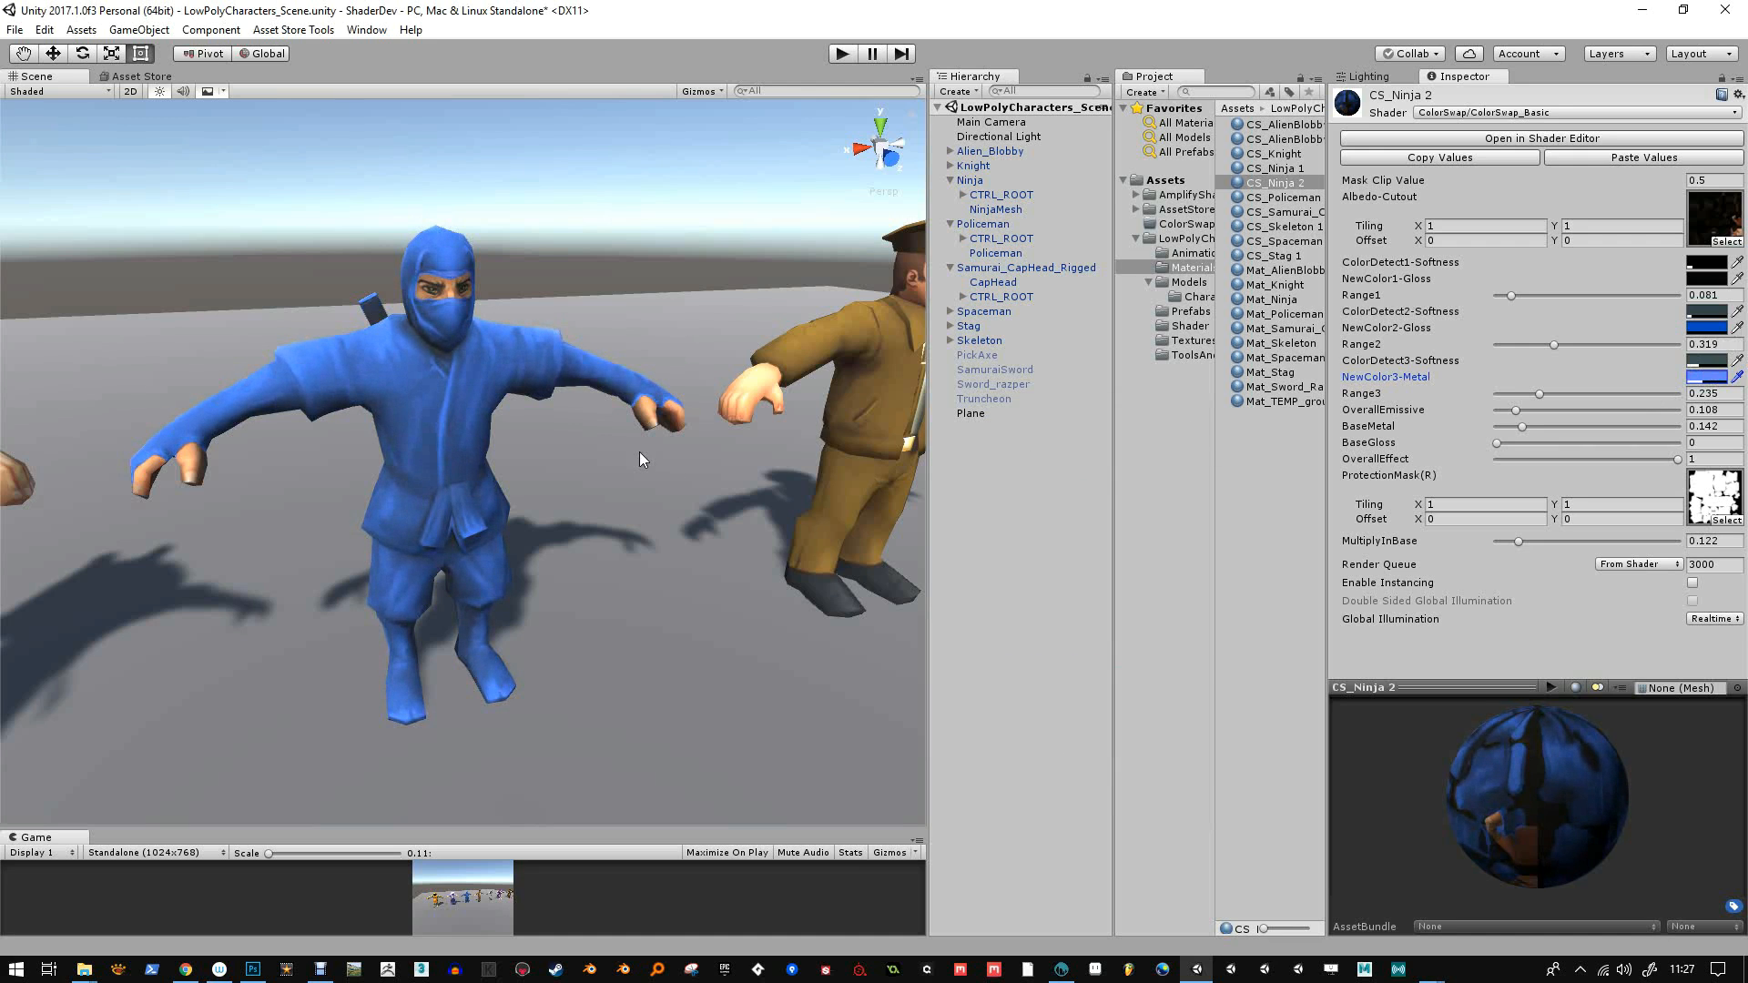
# Set BaseMetal of the ninja material to 0.367 and BaseGloss to 0.668, with OverallEffect at its maximum of 1
pyautogui.moveTo(641, 457)
pyautogui.keyDown('alt'); pyautogui.mouseDown()
pyautogui.moveTo(695, 475)
pyautogui.moveTo(643, 458)
pyautogui.mouseUp(); pyautogui.keyUp('alt')
pyautogui.keyDown('alt'); pyautogui.moveTo(628, 546); pyautogui.dragTo(586, 374, button='right'); pyautogui.keyUp('alt')
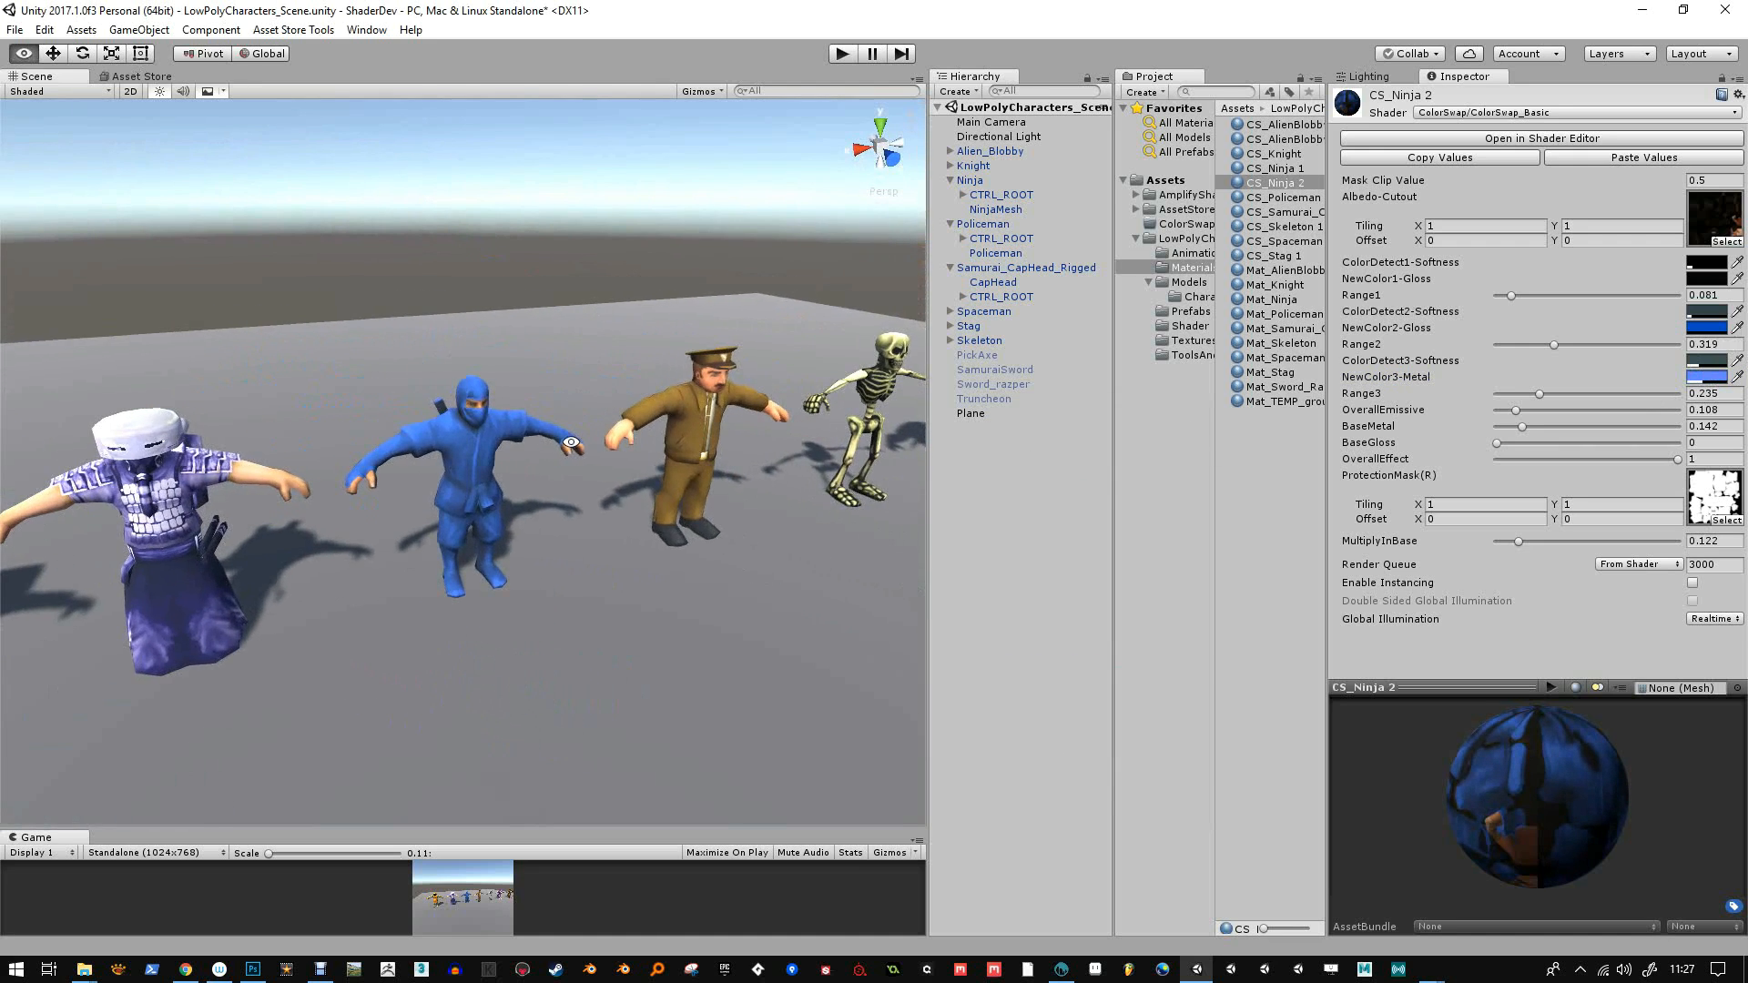
pyautogui.keyDown('alt'); pyautogui.moveTo(572, 441); pyautogui.dragTo(576, 433); pyautogui.keyUp('alt')
pyautogui.keyDown('alt'); pyautogui.moveTo(576, 433); pyautogui.dragTo(448, 453, button='middle'); pyautogui.keyUp('alt')
pyautogui.moveTo(1680, 459)
pyautogui.mouseDown()
pyautogui.moveTo(1592, 462)
pyautogui.moveTo(1693, 466)
pyautogui.mouseUp()
pyautogui.moveTo(1497, 442); pyautogui.dragTo(1620, 446)
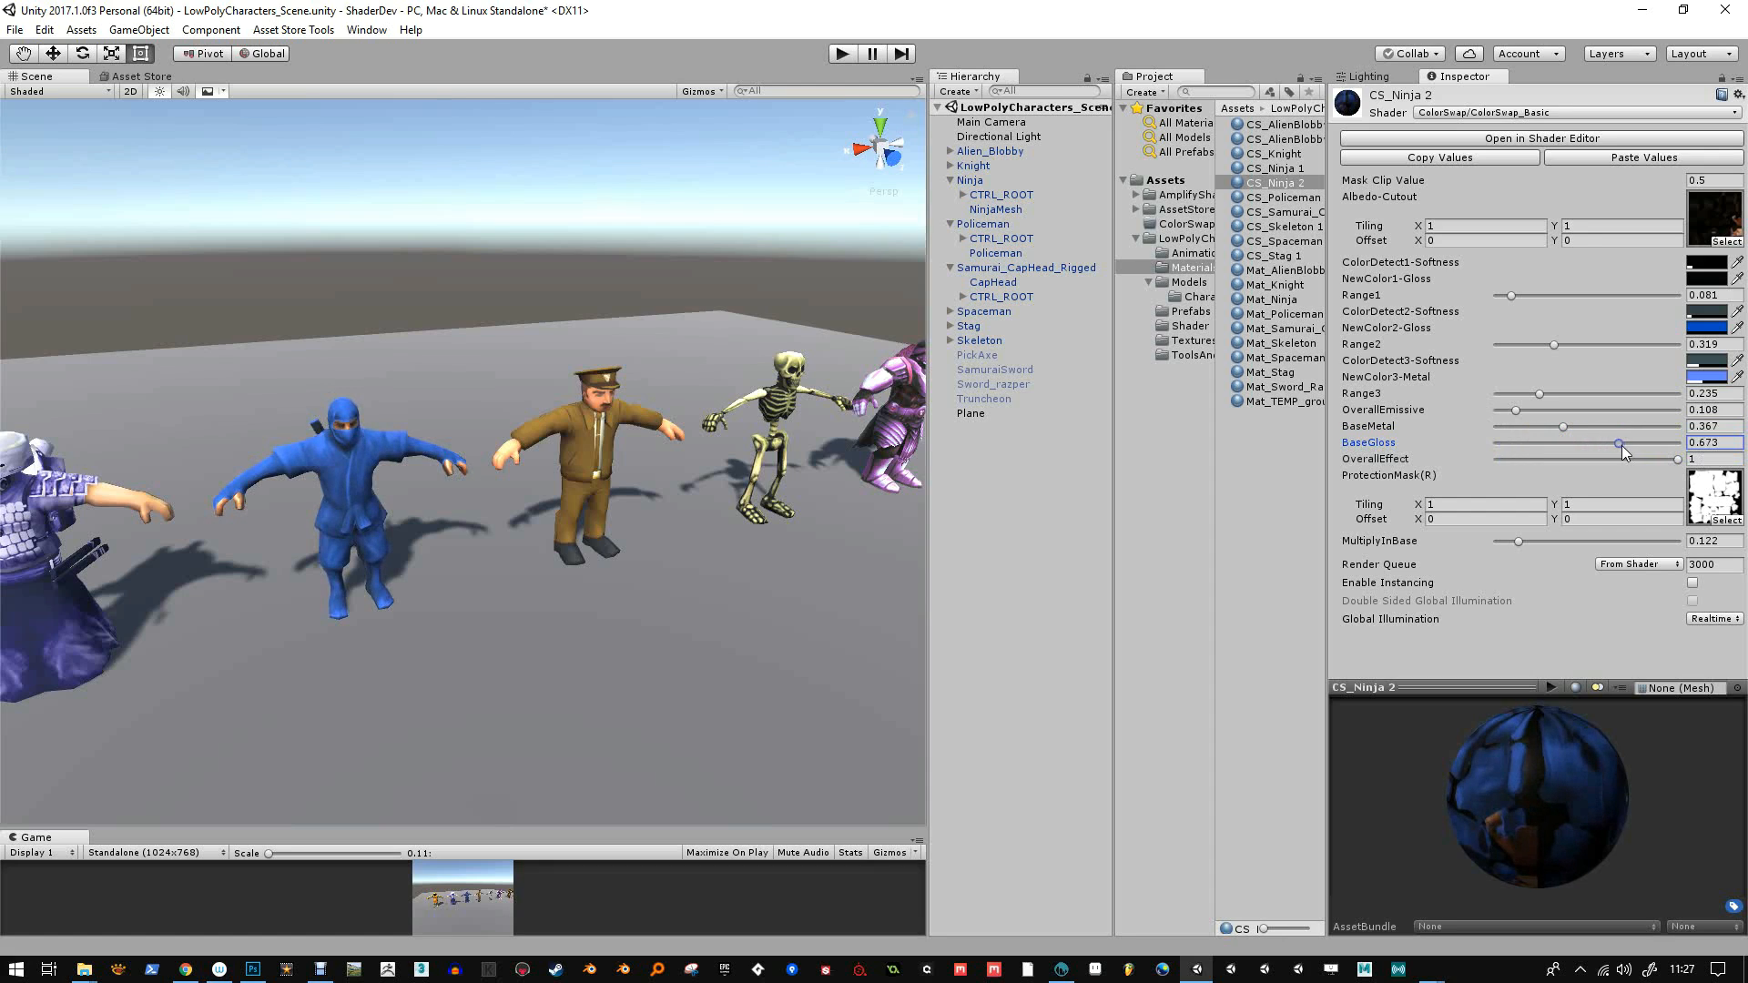
# Set the alpha of NewColor2-Gloss of the ninja material to 101
pyautogui.click(1707, 328)
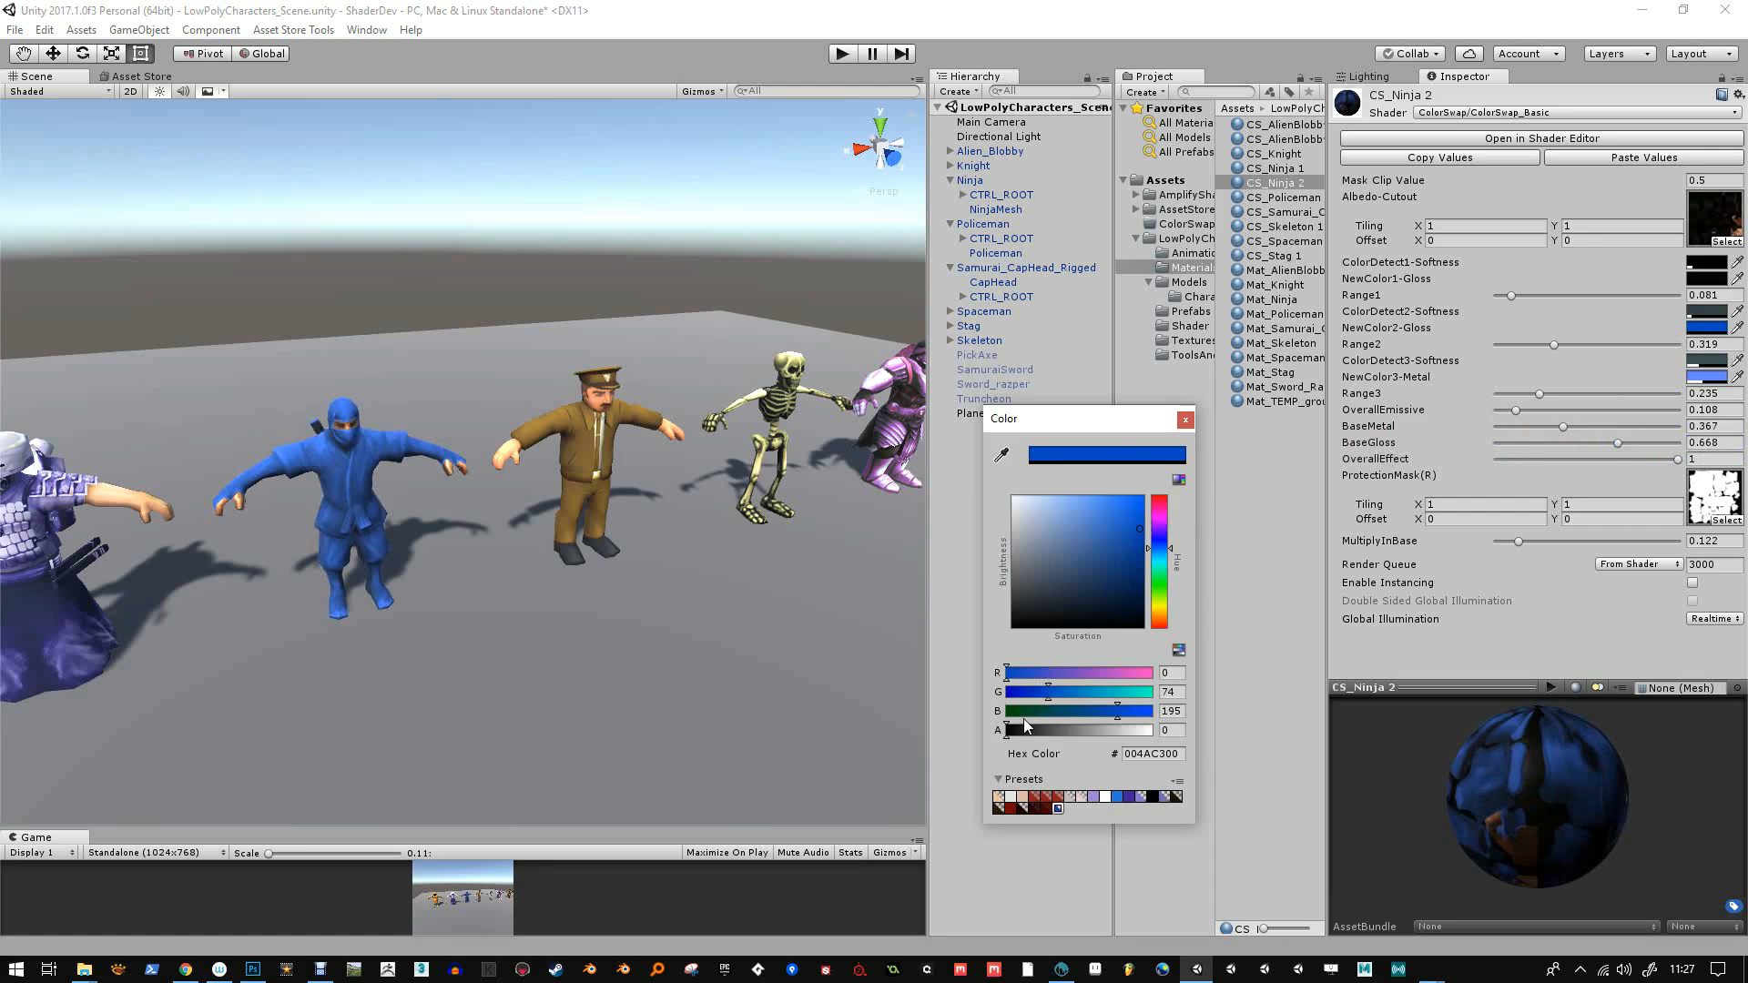
pyautogui.moveTo(1026, 725); pyautogui.dragTo(1068, 735)
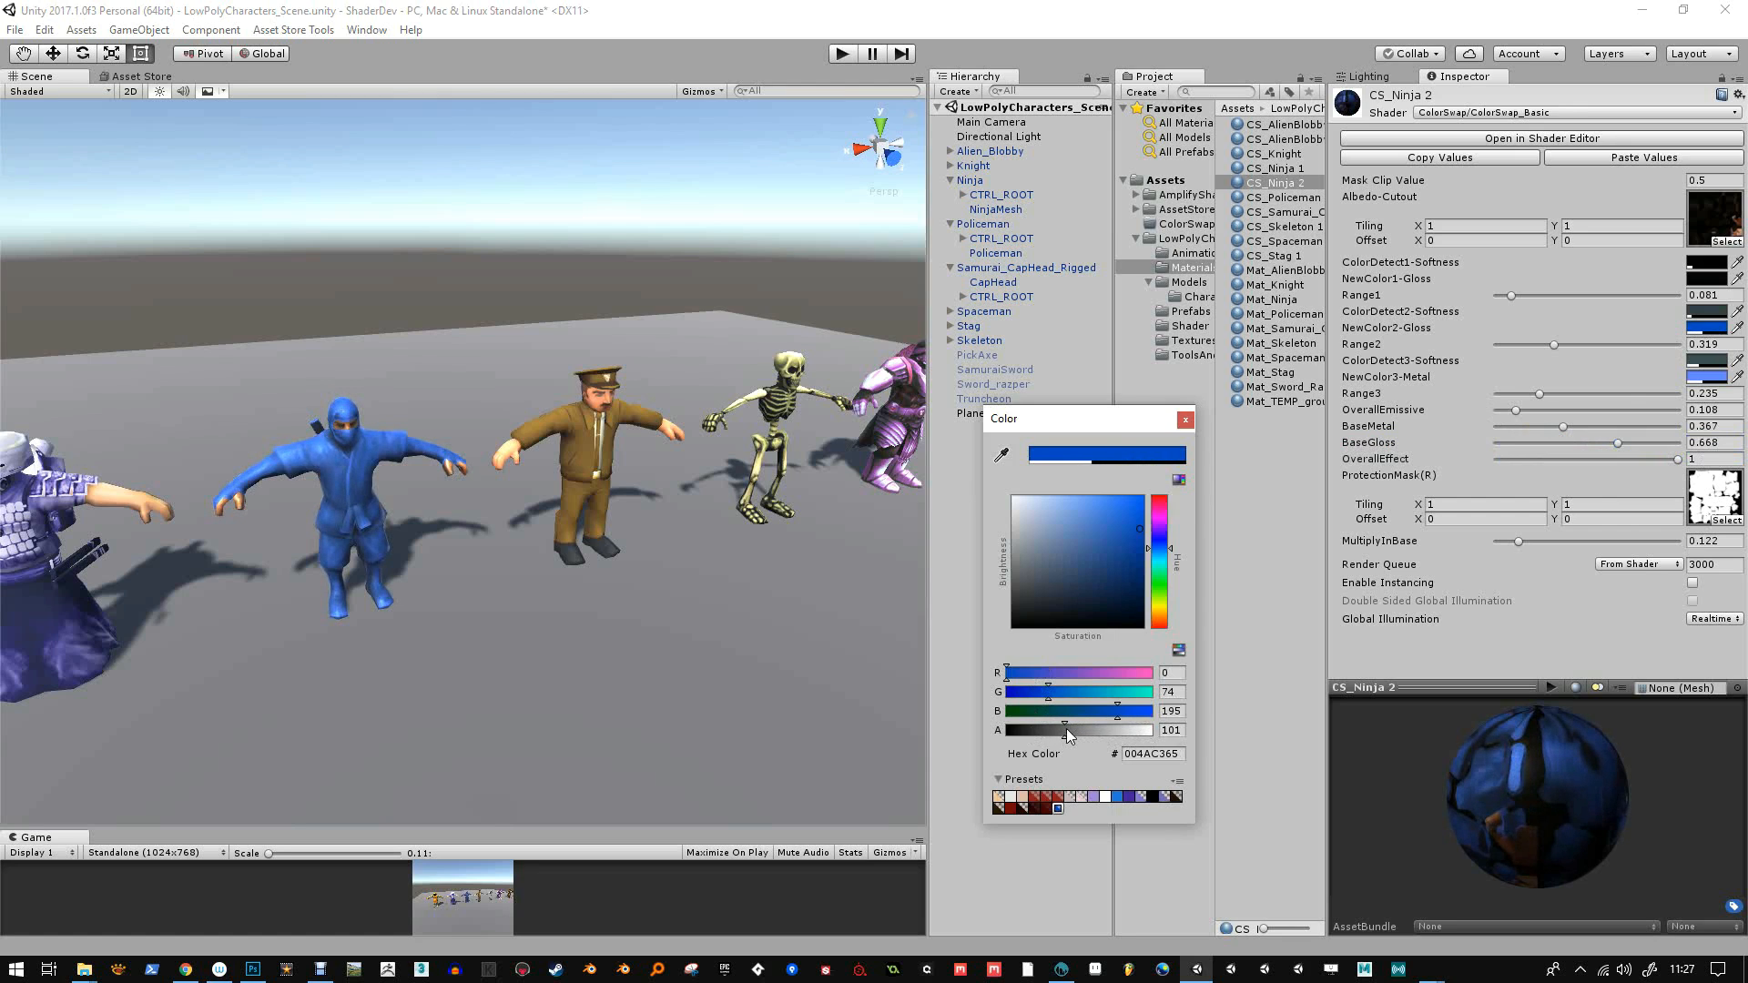
pyautogui.click(1184, 419)
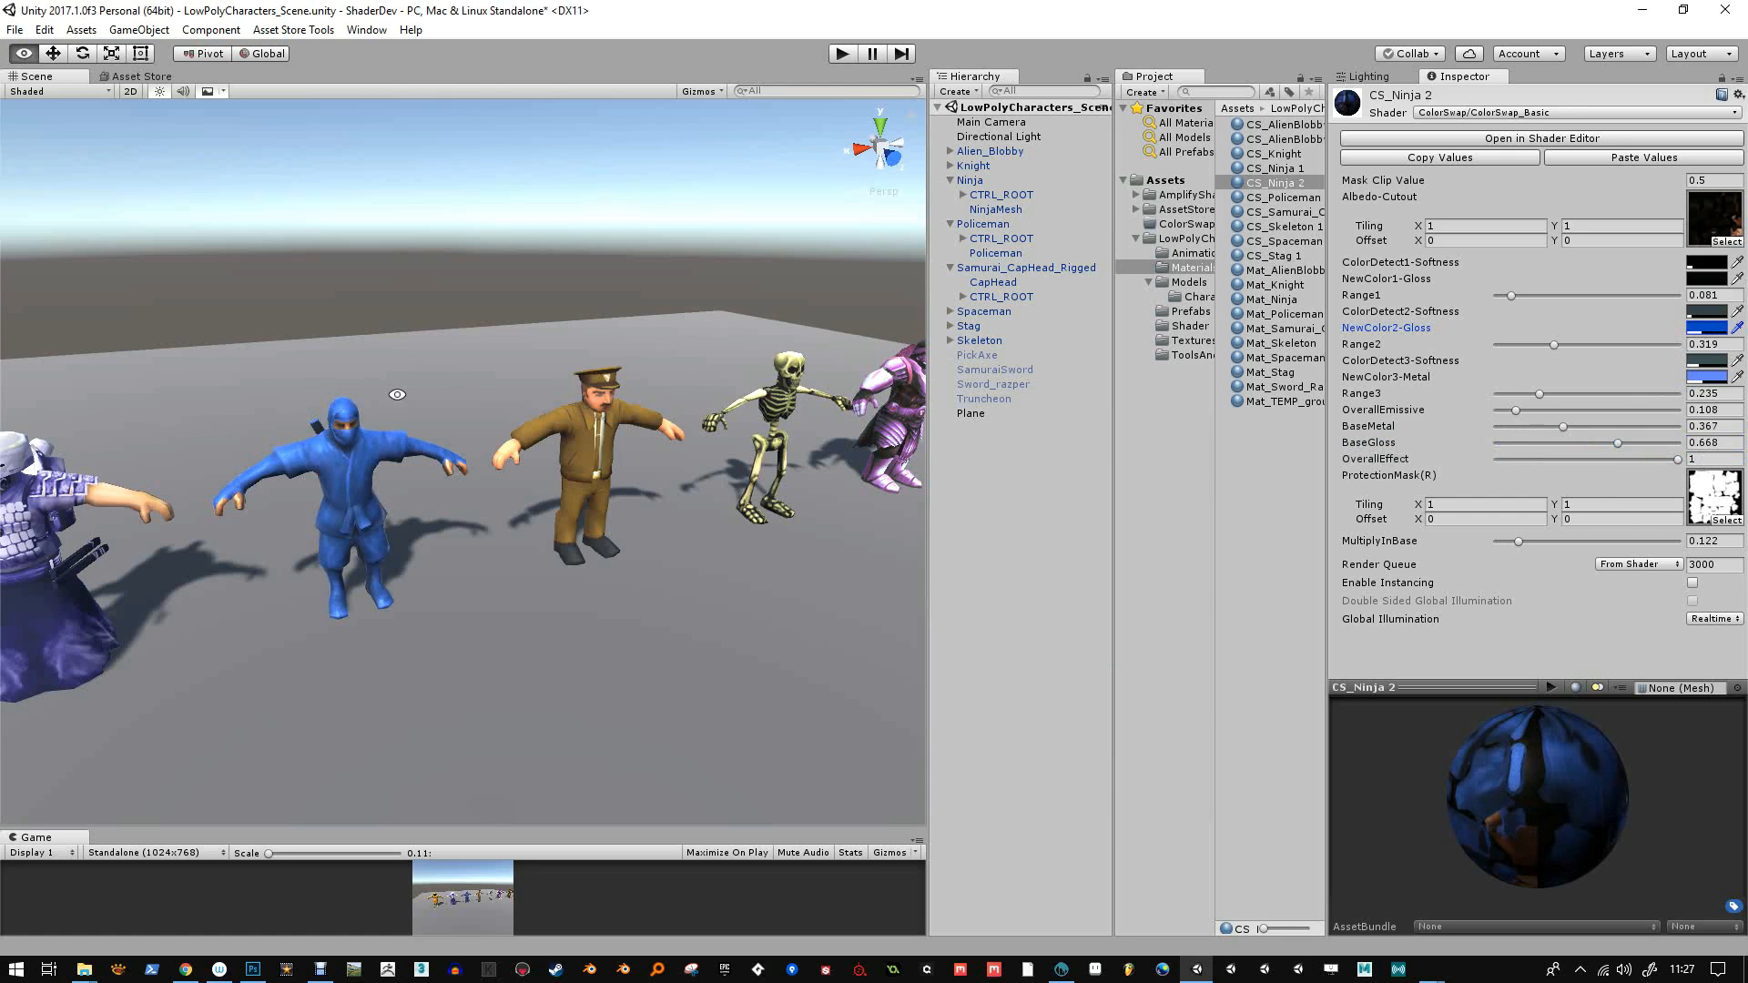
# Examine the recolored ninja in the scene, and the spaceman standing at the end of the row
pyautogui.click(369, 462)
pyautogui.scroll(3, 369, 462)
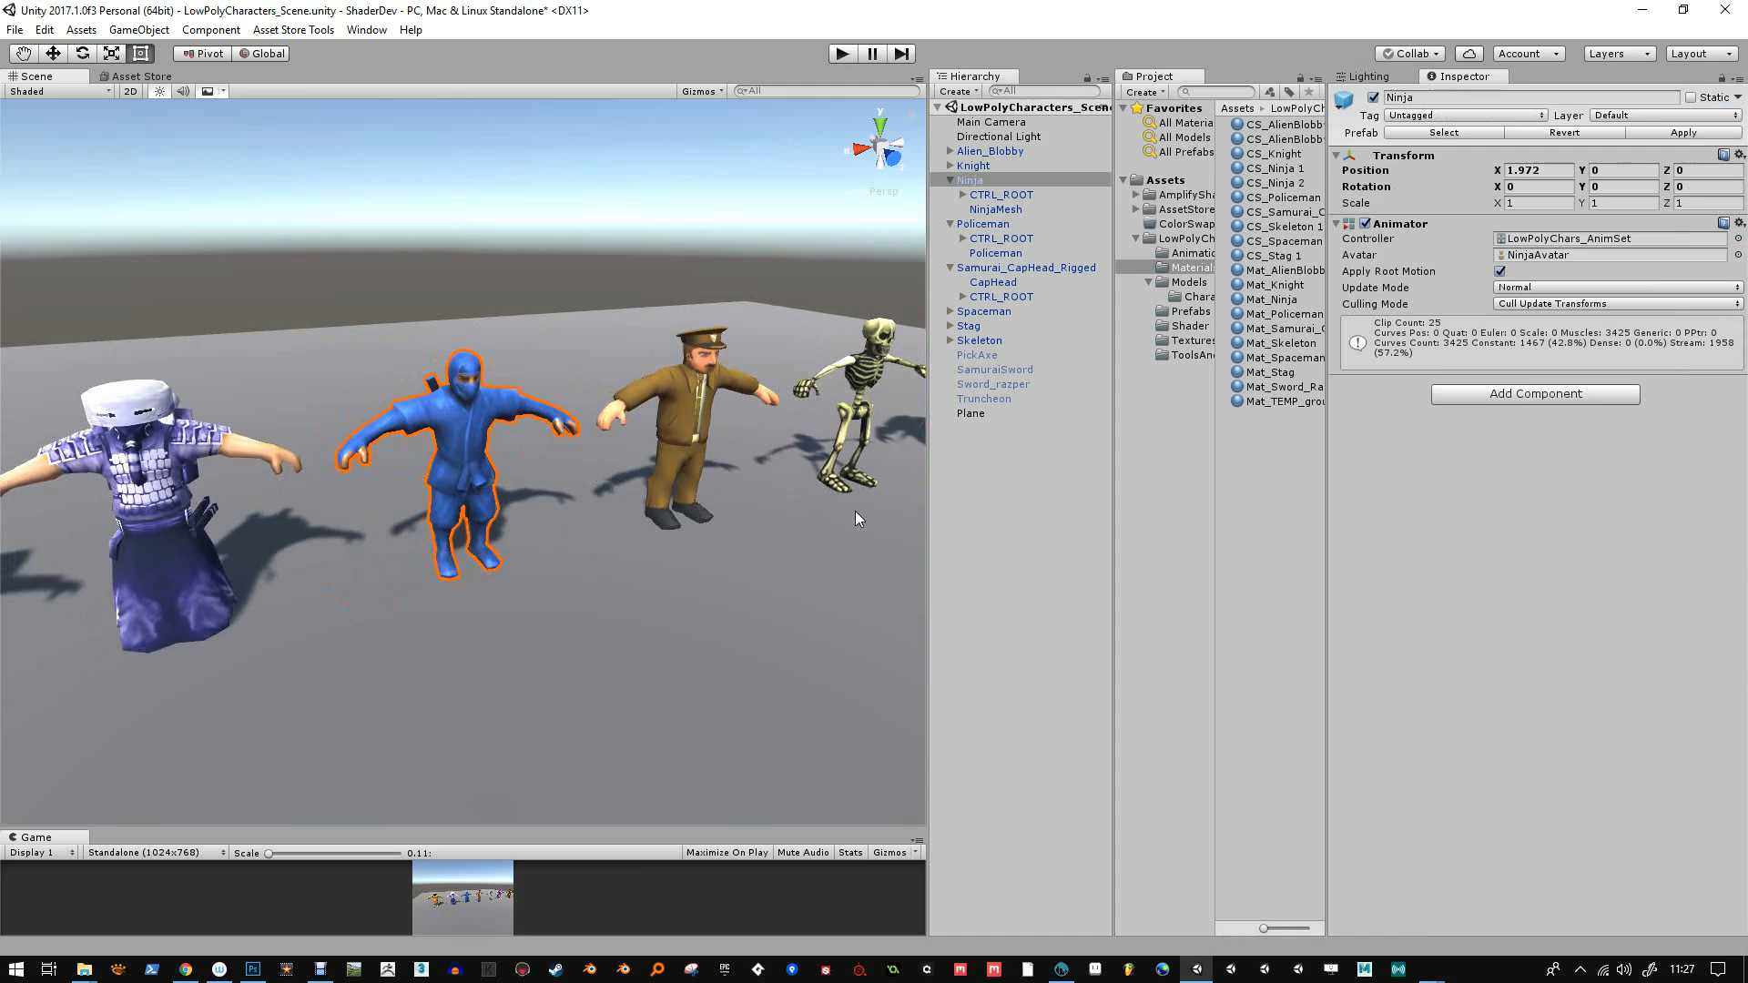
pyautogui.scroll(8, 643, 499)
pyautogui.keyDown('alt'); pyautogui.moveTo(587, 515); pyautogui.dragTo(546, 528); pyautogui.keyUp('alt')
pyautogui.click(1031, 542)
pyautogui.keyDown('alt'); pyautogui.moveTo(665, 464); pyautogui.dragTo(569, 576, button='right'); pyautogui.keyUp('alt')
pyautogui.keyDown('alt'); pyautogui.moveTo(569, 576); pyautogui.dragTo(740, 459); pyautogui.keyUp('alt')
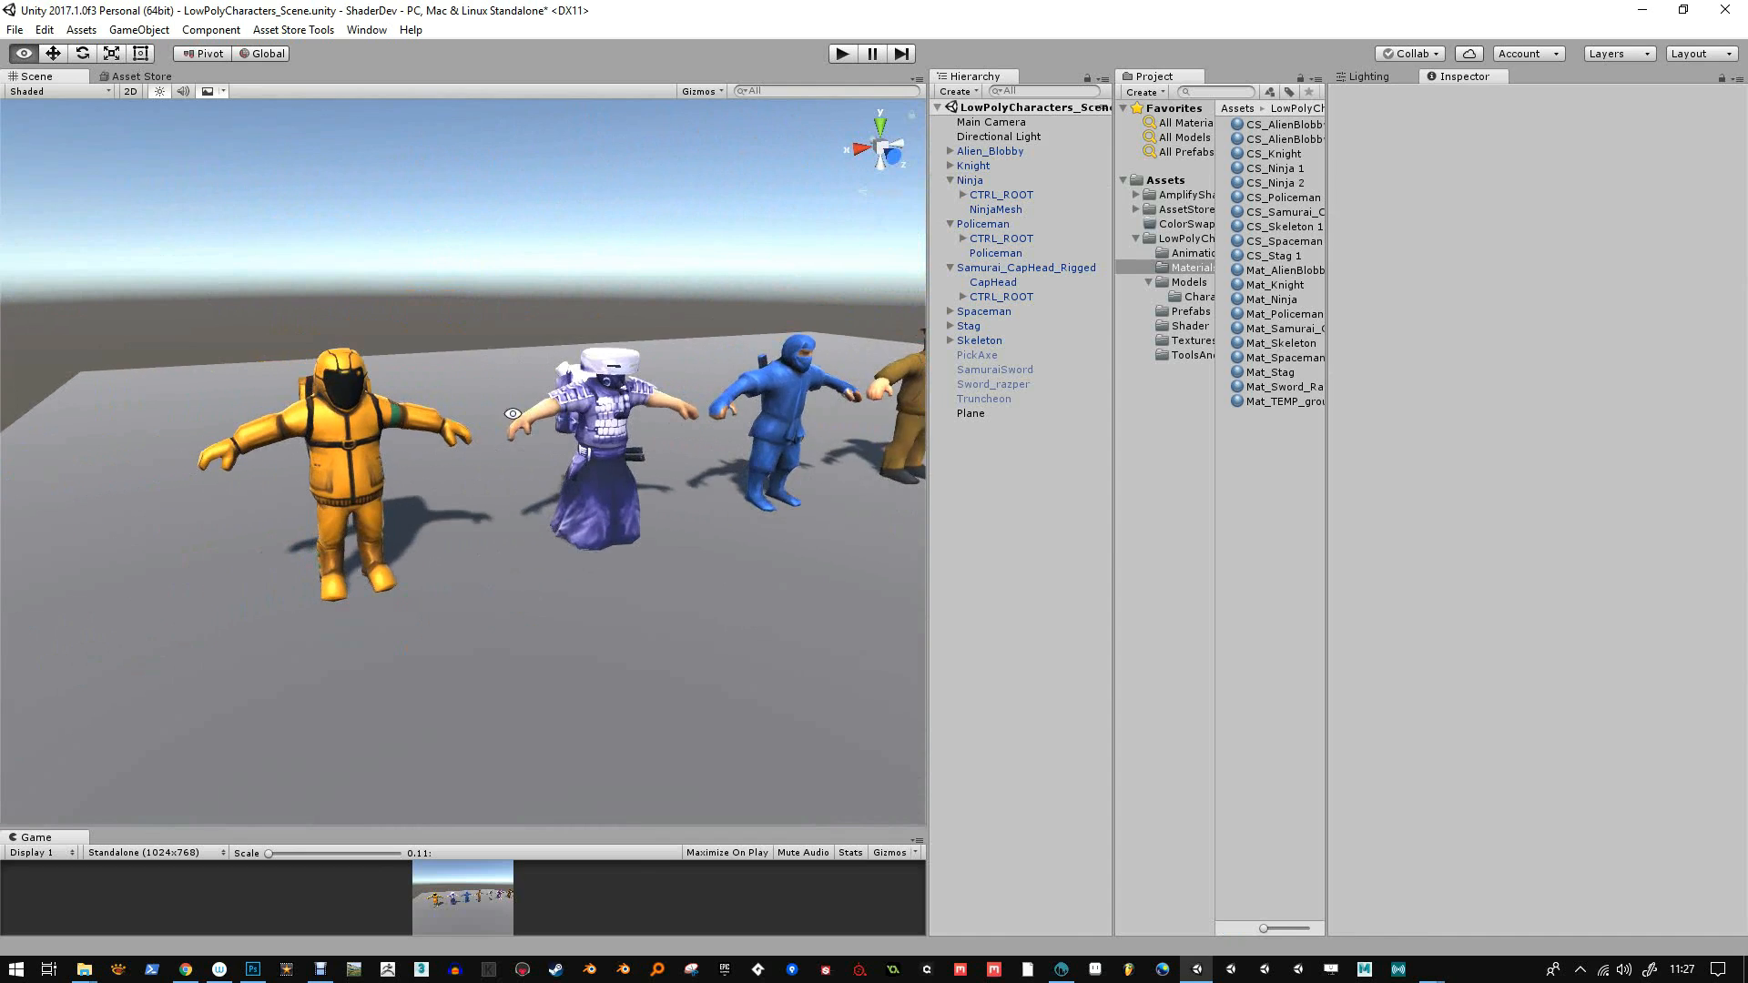
pyautogui.scroll(5, 512, 414)
pyautogui.click(318, 503)
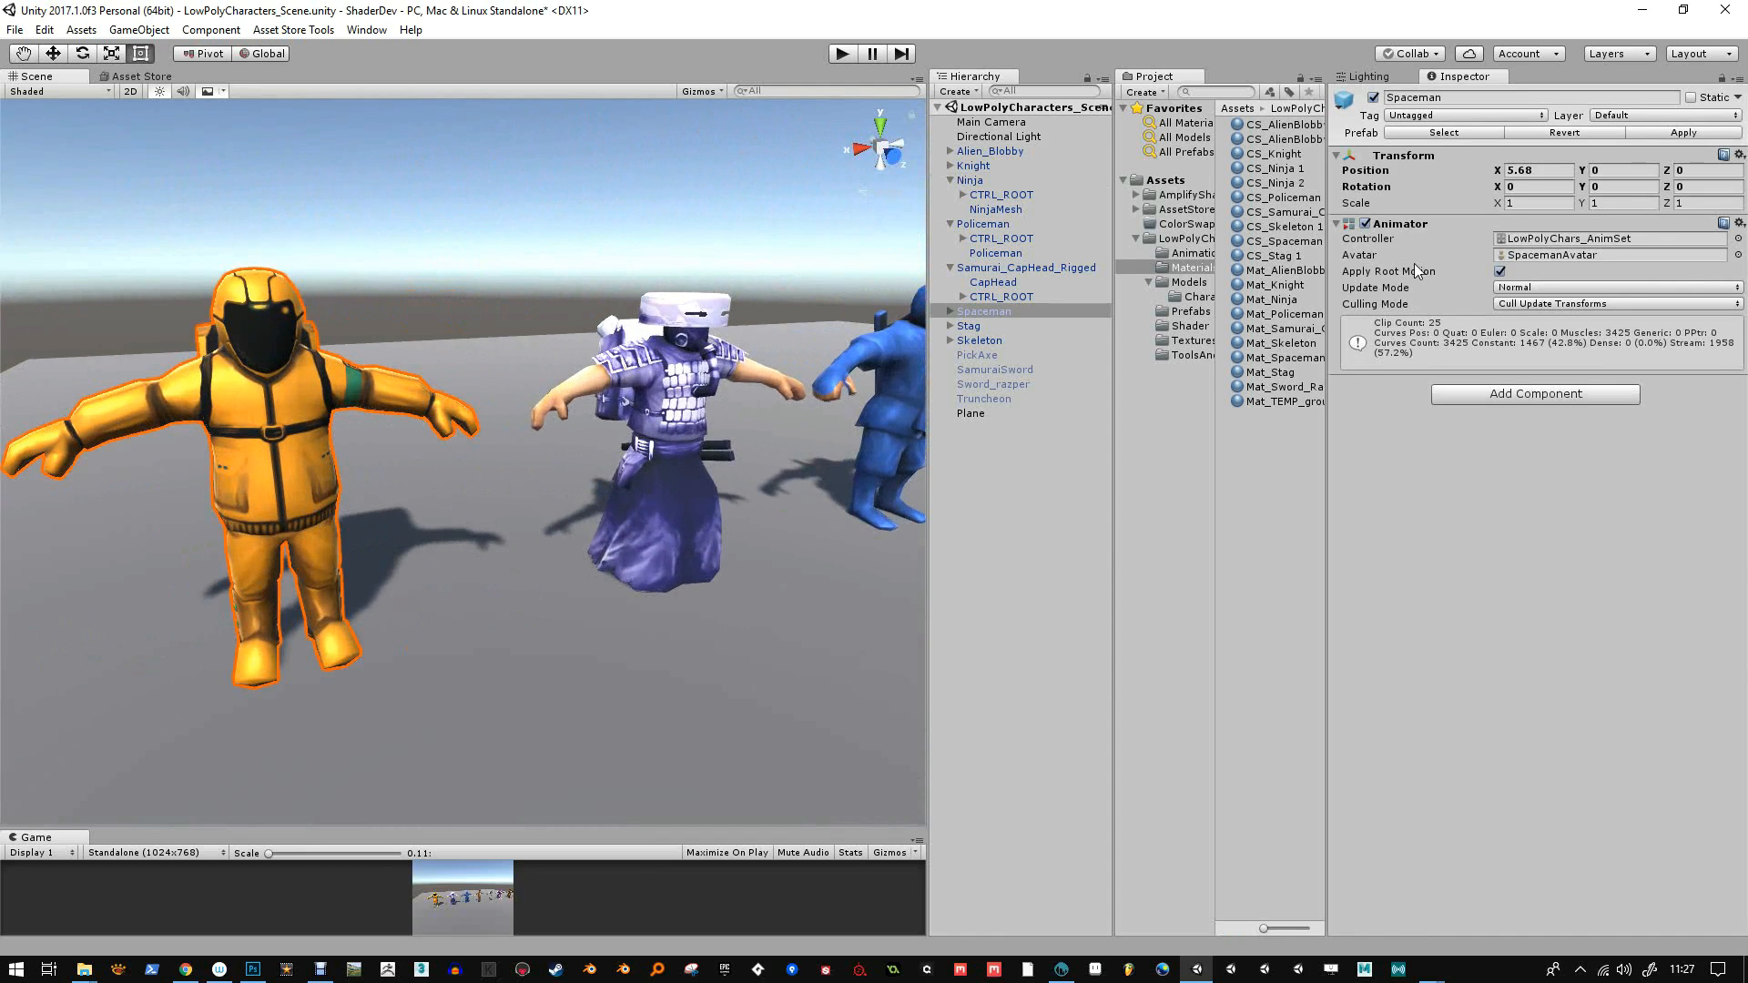
# Select all ten CS_ materials, from the first CS_AlienBlobby to CS_Stag 1, and set their OverallEffect to 1
pyautogui.click(1266, 257)
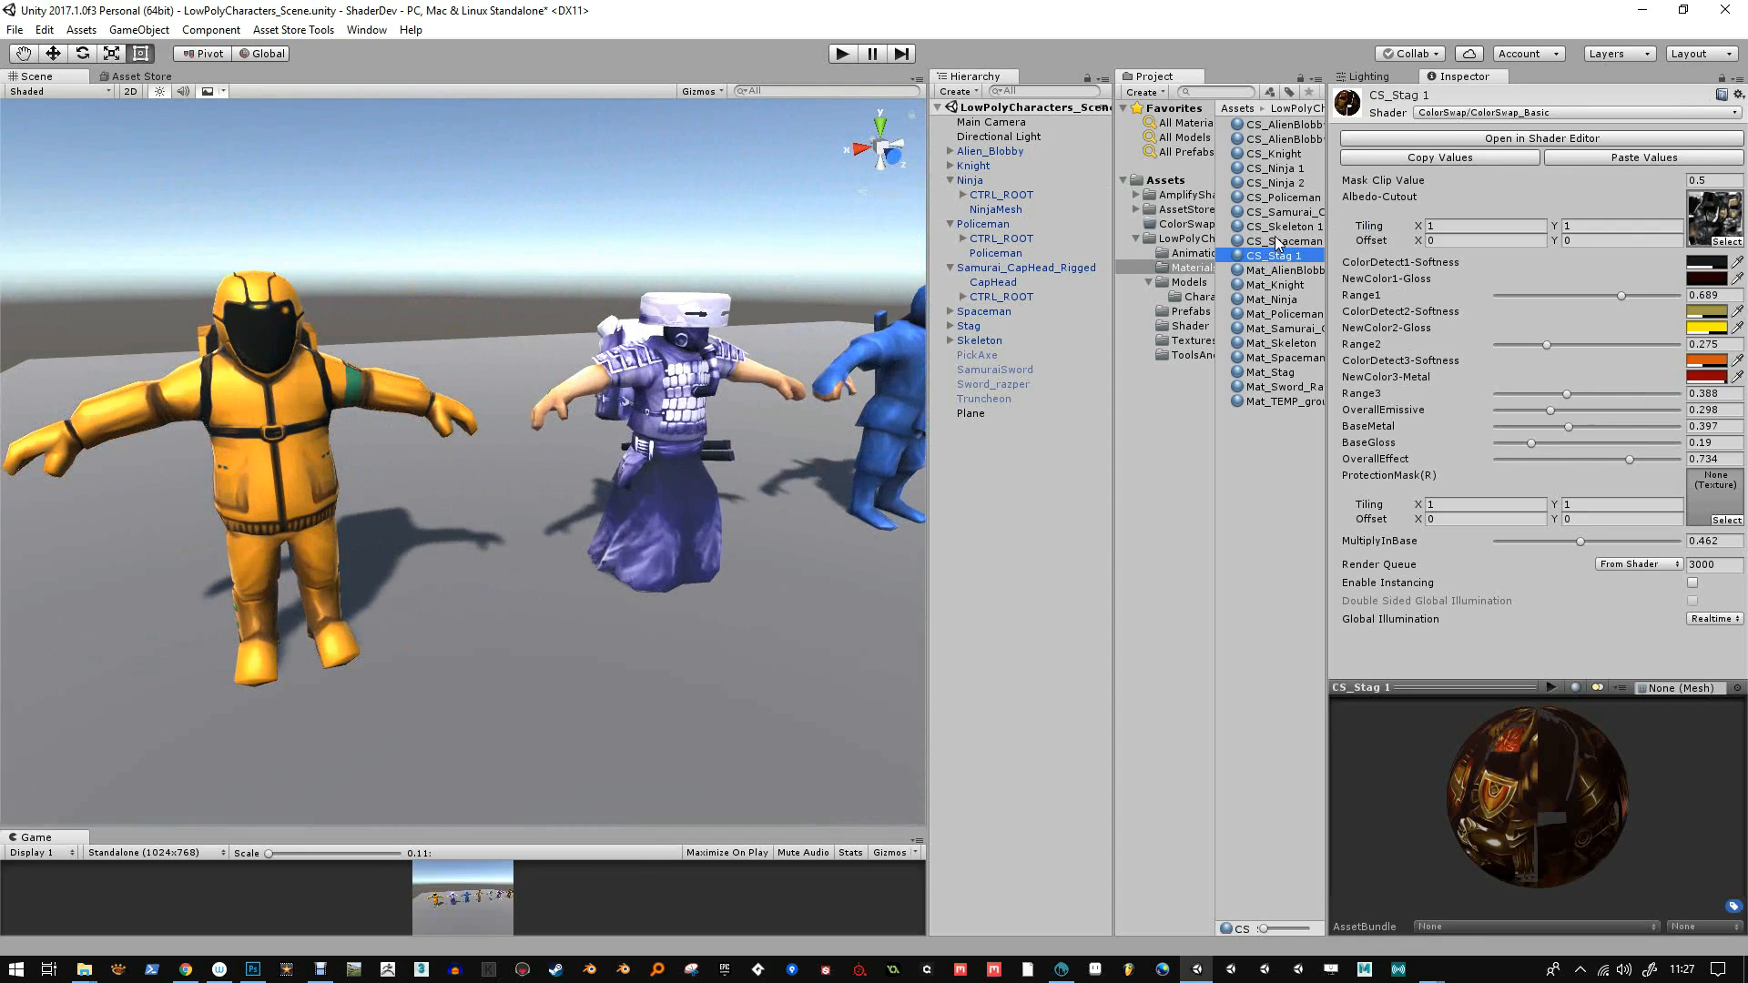
pyautogui.keyDown('shift'); pyautogui.click(1282, 127); pyautogui.keyUp('shift')
pyautogui.scroll(-10, 719, 439)
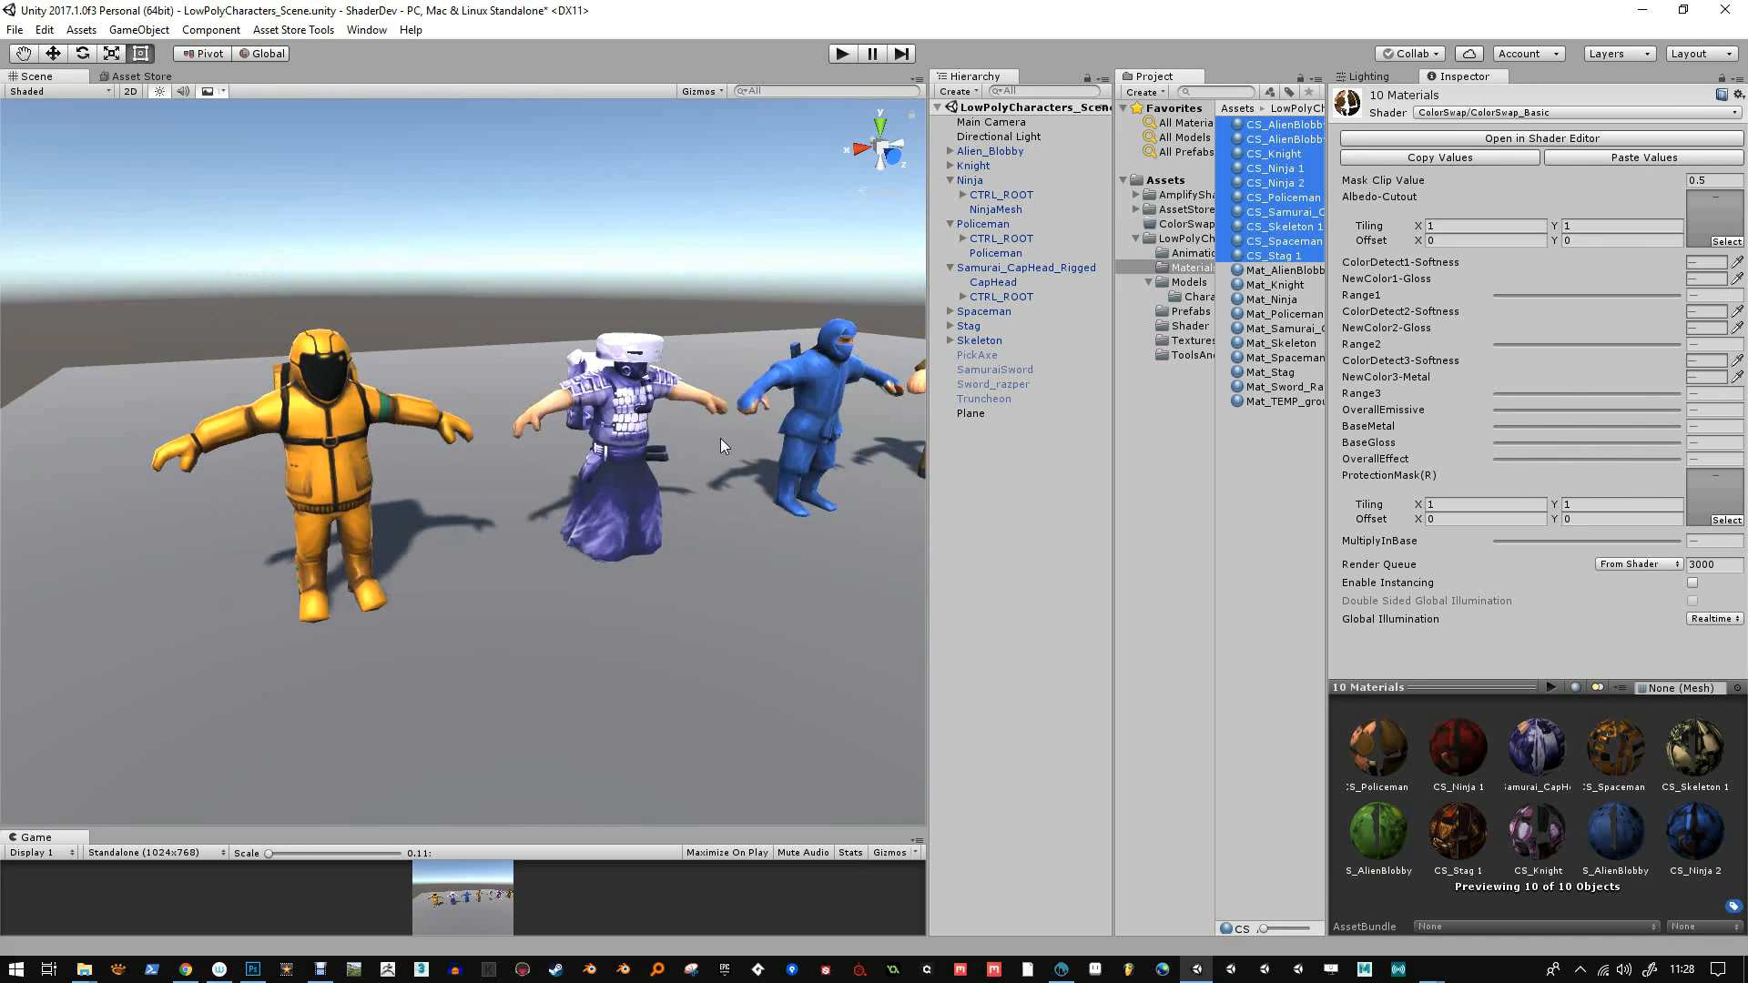
pyautogui.moveTo(751, 499); pyautogui.dragTo(459, 562, button='middle')
pyautogui.moveTo(1621, 459); pyautogui.dragTo(1721, 483)
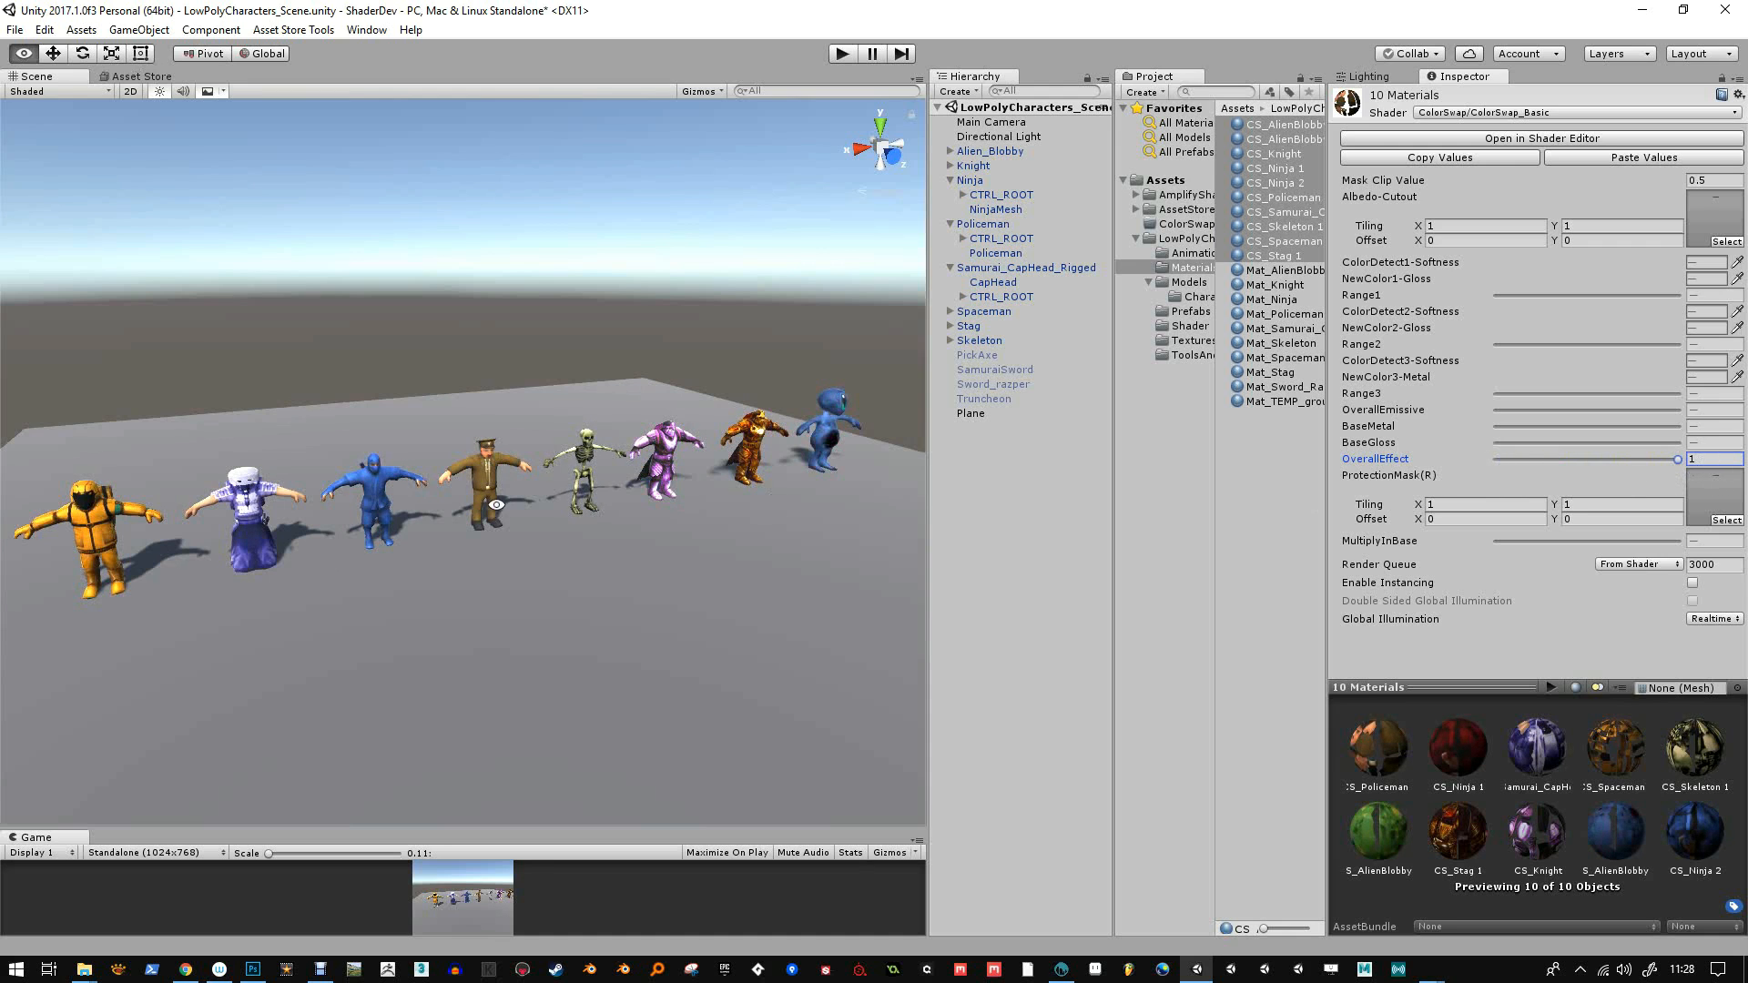
# Examine the recolored characters from the spaceman's end of the row and the ninja up close
pyautogui.keyDown('alt'); pyautogui.moveTo(774, 500); pyautogui.dragTo(701, 581); pyautogui.keyUp('alt')
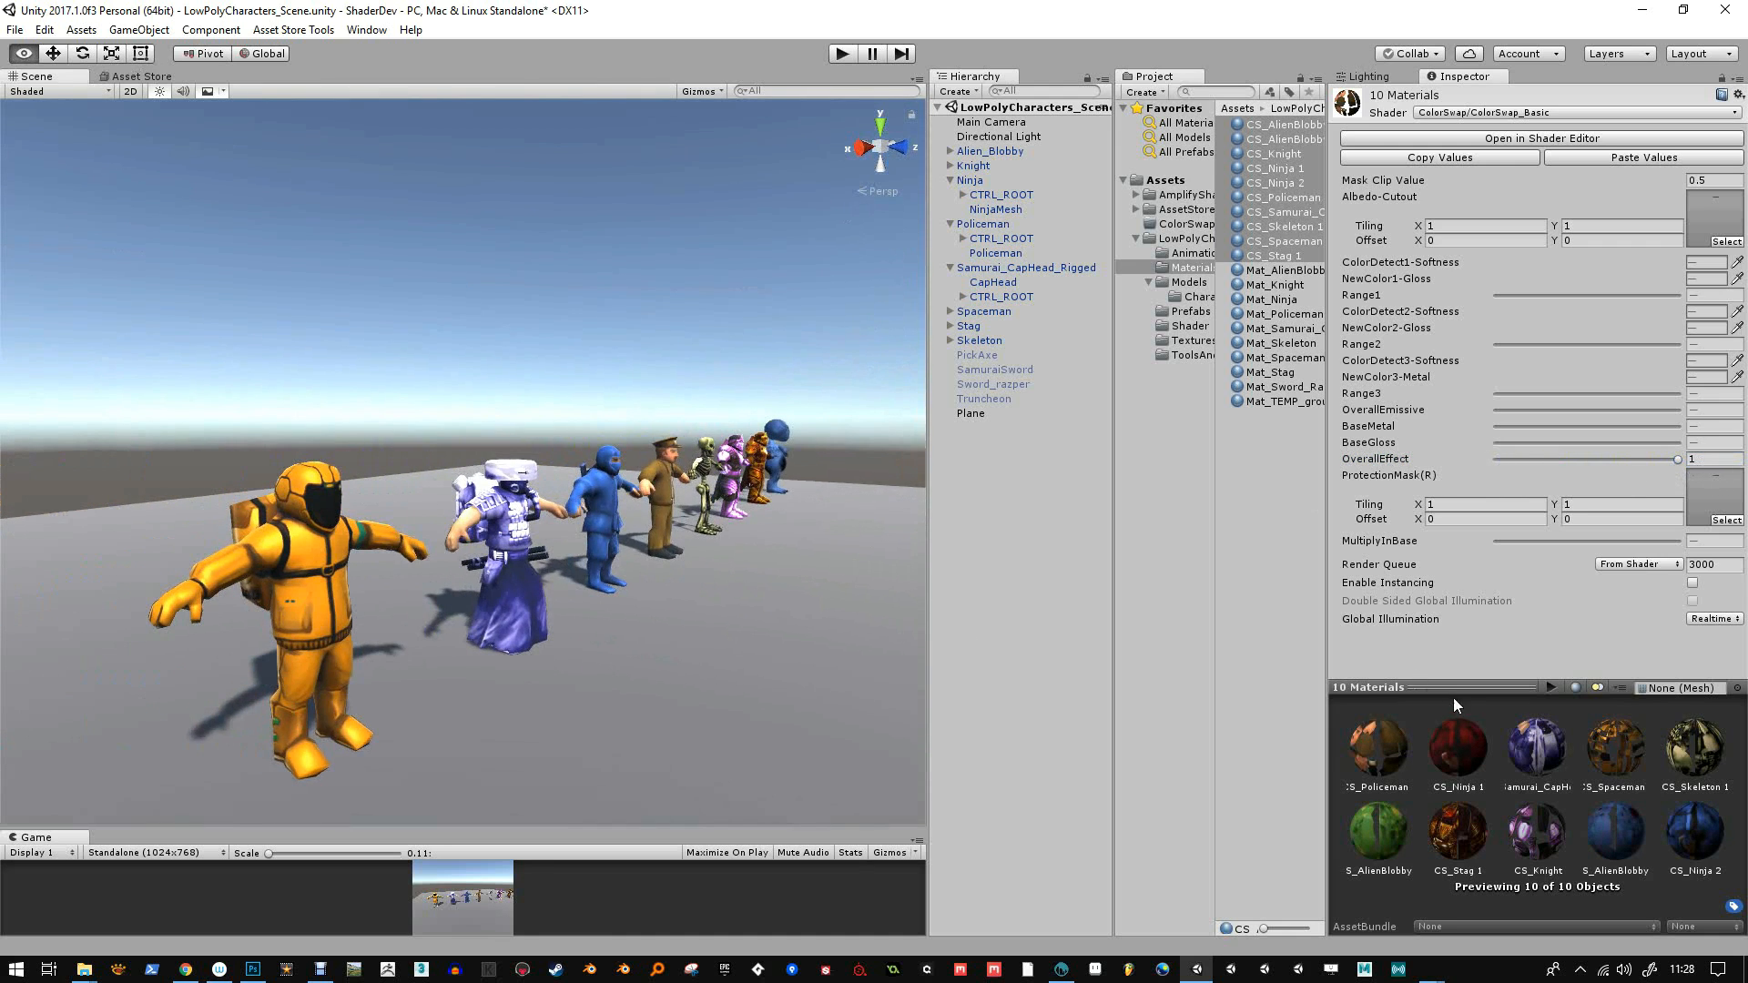
pyautogui.keyDown('alt'); pyautogui.moveTo(510, 510); pyautogui.dragTo(430, 491); pyautogui.keyUp('alt')
pyautogui.keyDown('alt'); pyautogui.moveTo(473, 528); pyautogui.dragTo(671, 636, button='right'); pyautogui.keyUp('alt')
pyautogui.keyDown('alt'); pyautogui.moveTo(671, 636); pyautogui.dragTo(660, 669); pyautogui.keyUp('alt')
pyautogui.keyDown('alt'); pyautogui.moveTo(660, 669); pyautogui.dragTo(729, 741, button='right'); pyautogui.keyUp('alt')
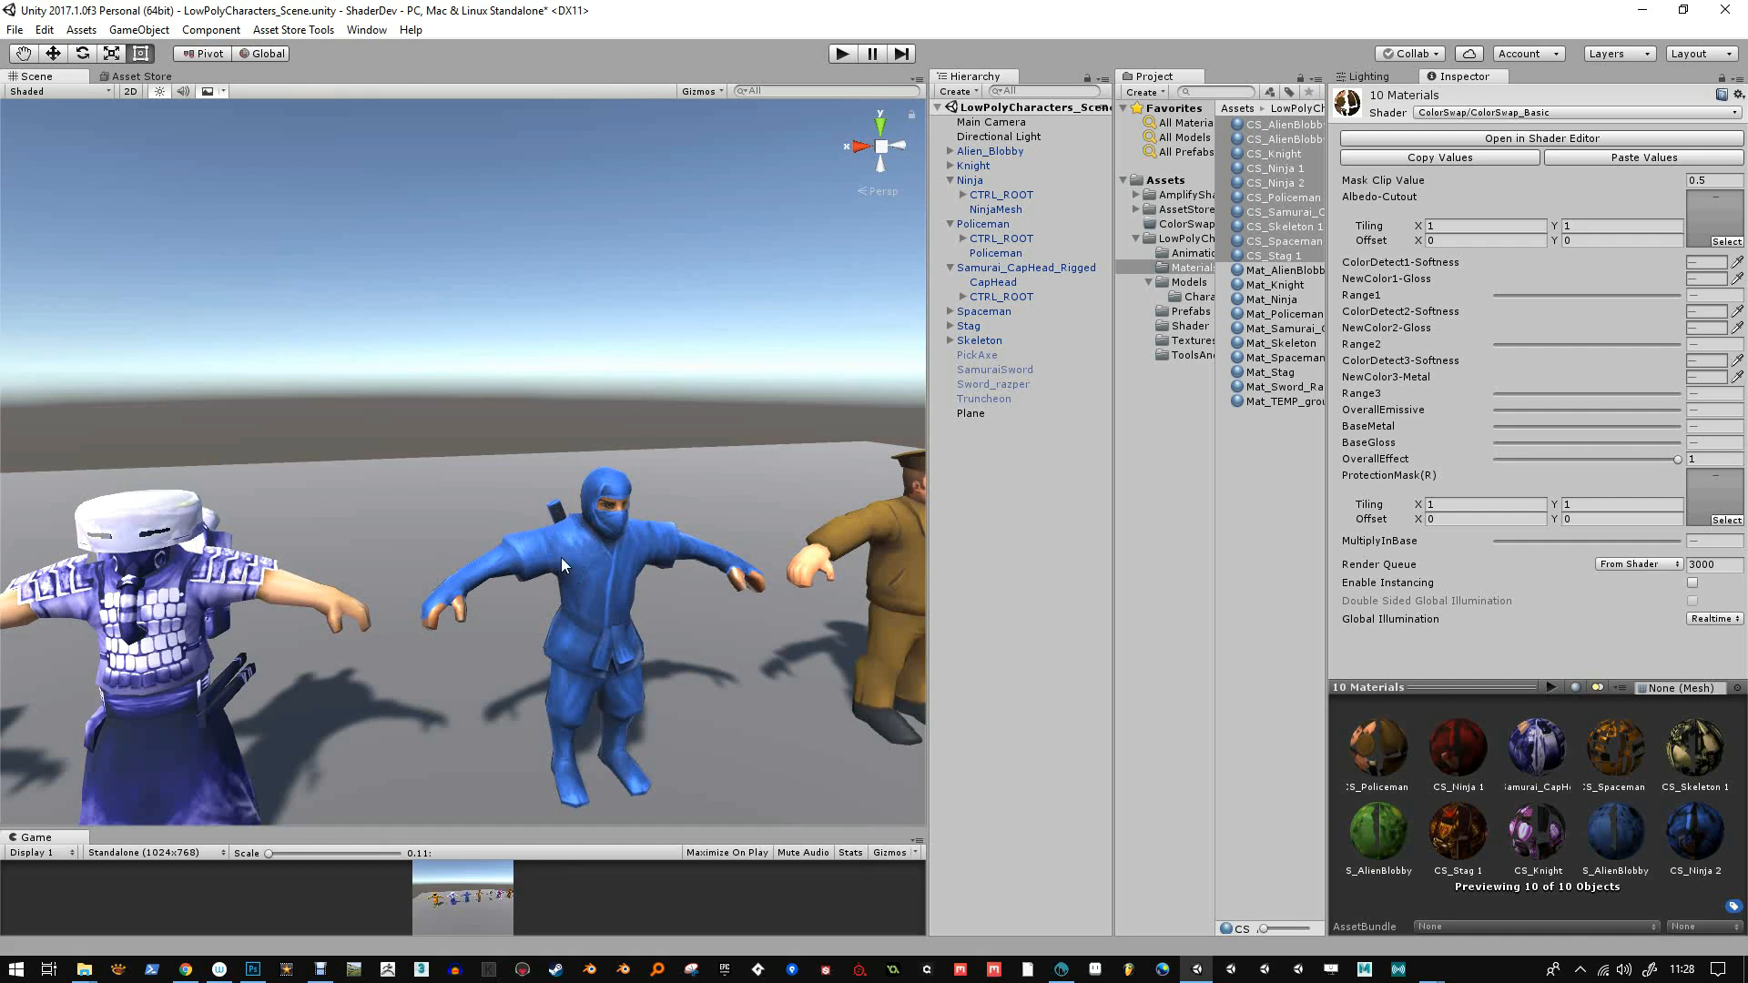
pyautogui.keyDown('alt'); pyautogui.moveTo(648, 527); pyautogui.dragTo(650, 500); pyautogui.keyUp('alt')
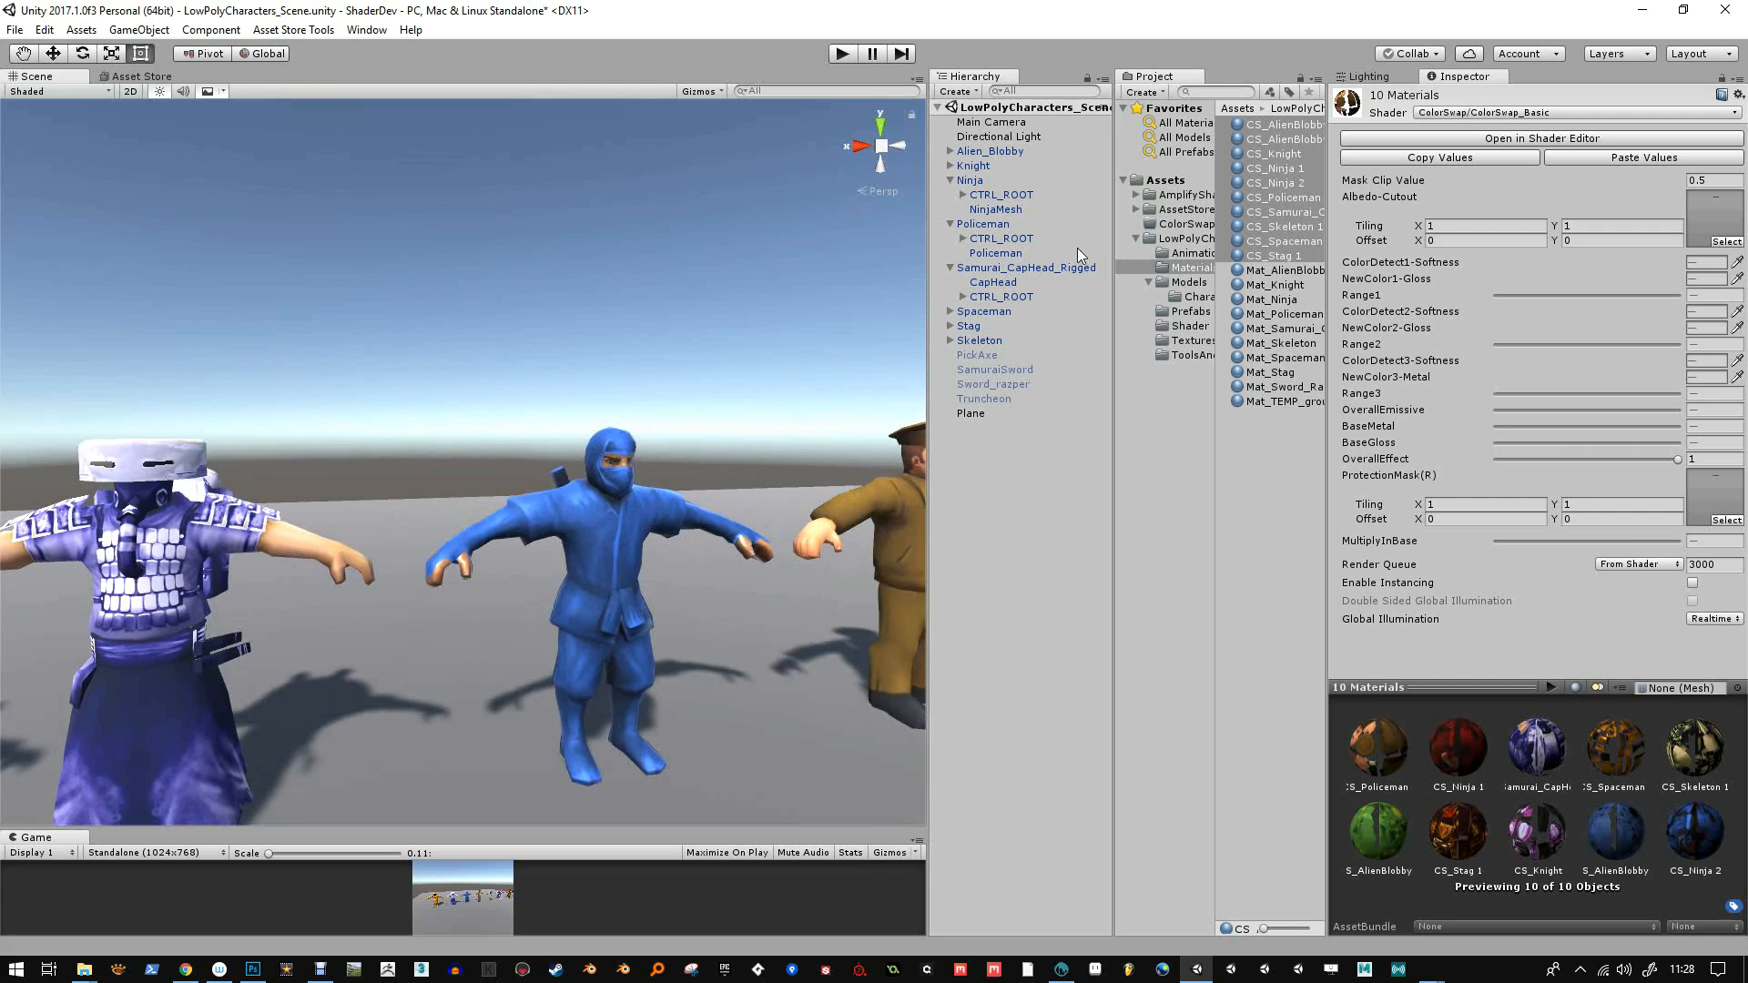
# Show the CS_Spaceman 1 material's settings and view the whole row of recolored characters from several angles
pyautogui.click(1292, 243)
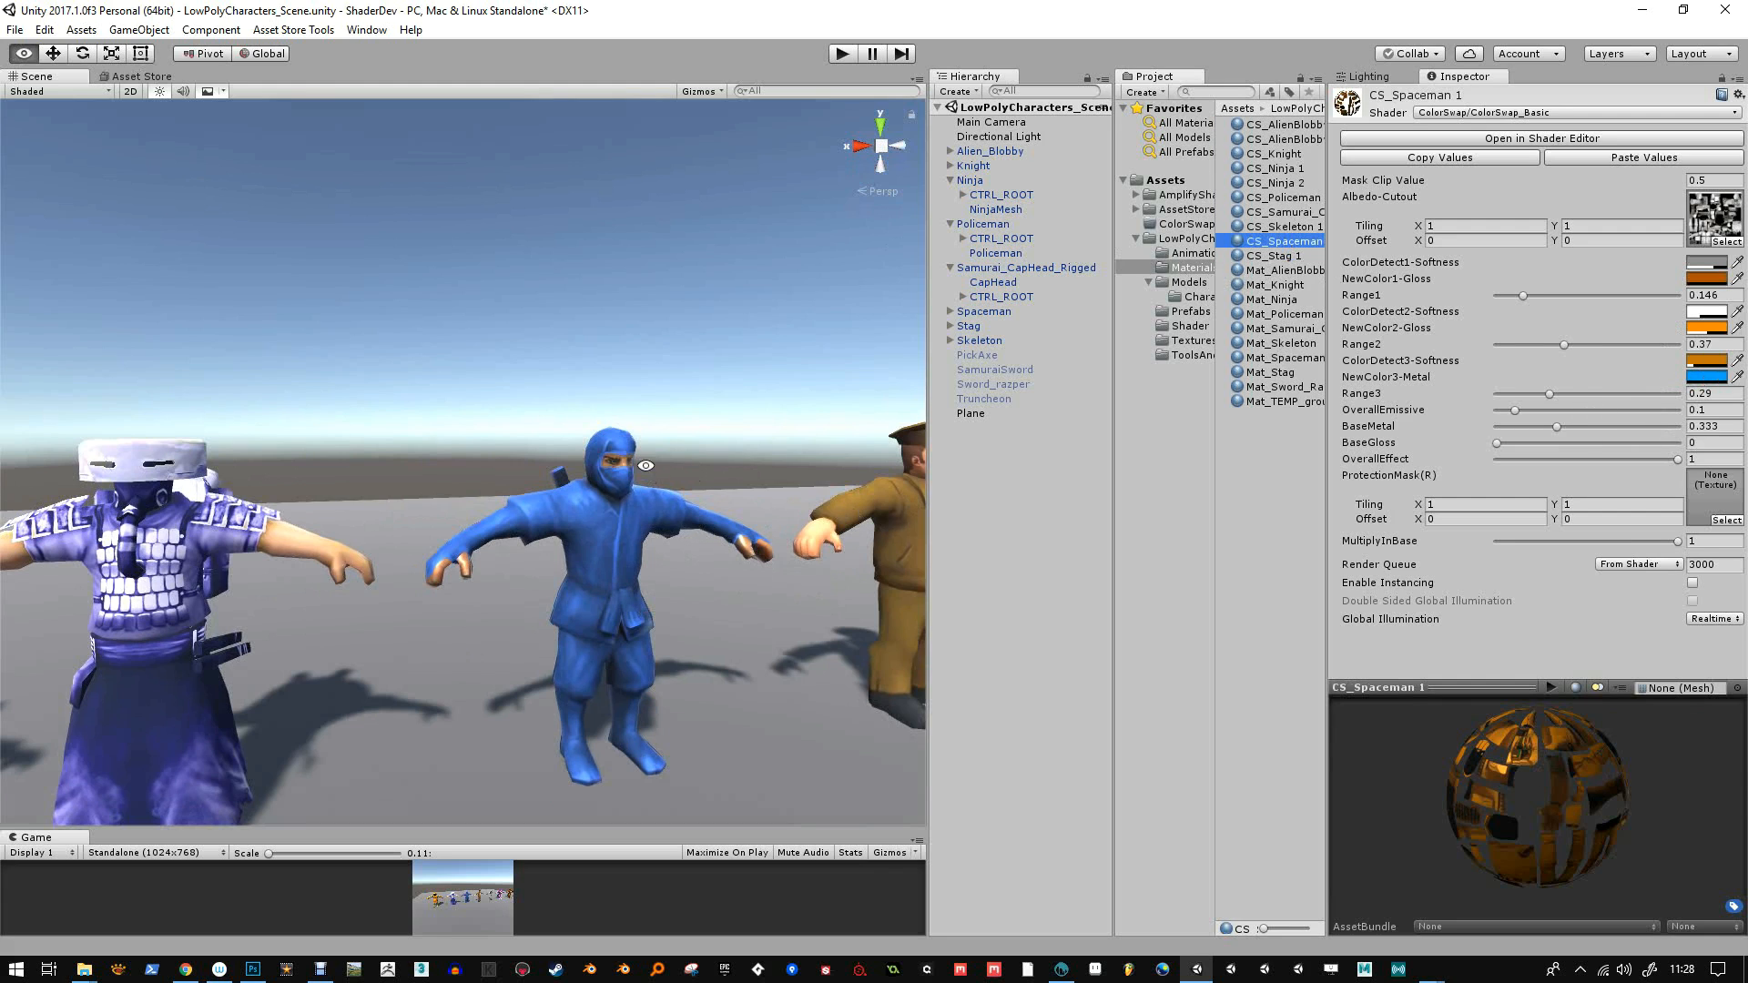
pyautogui.scroll(-6, 573, 443)
pyautogui.scroll(-3, 573, 443)
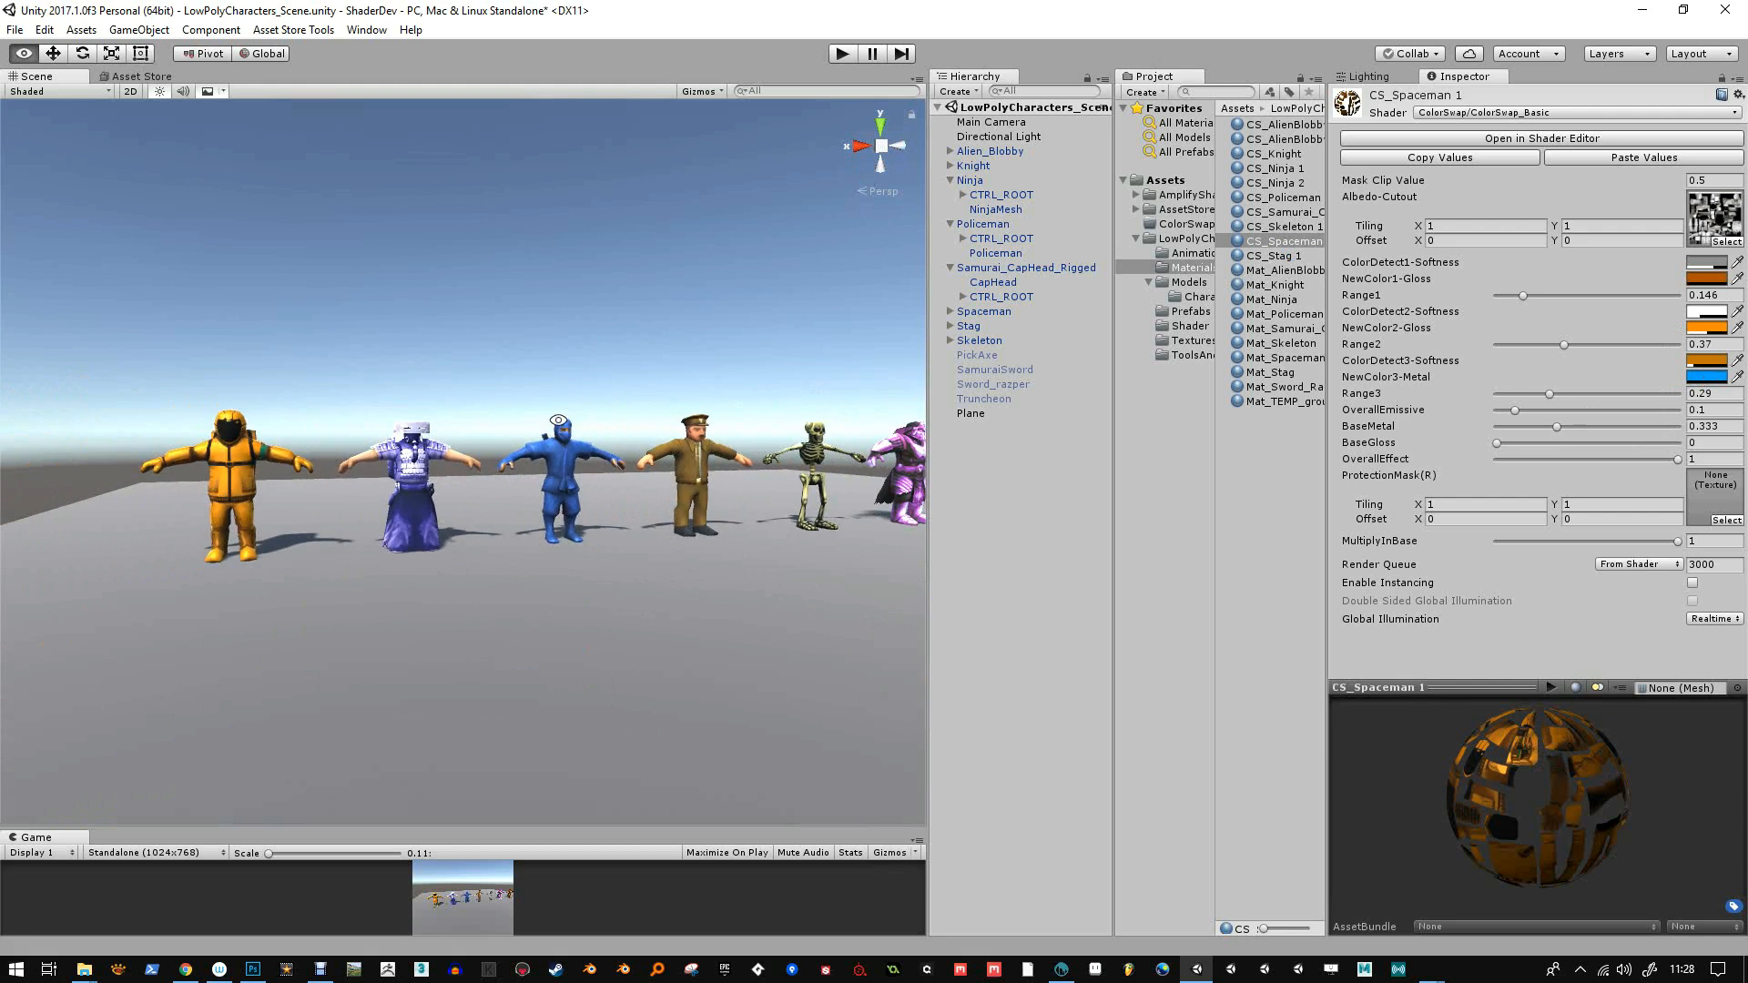
pyautogui.keyDown('alt'); pyautogui.moveTo(559, 418); pyautogui.dragTo(189, 357); pyautogui.keyUp('alt')
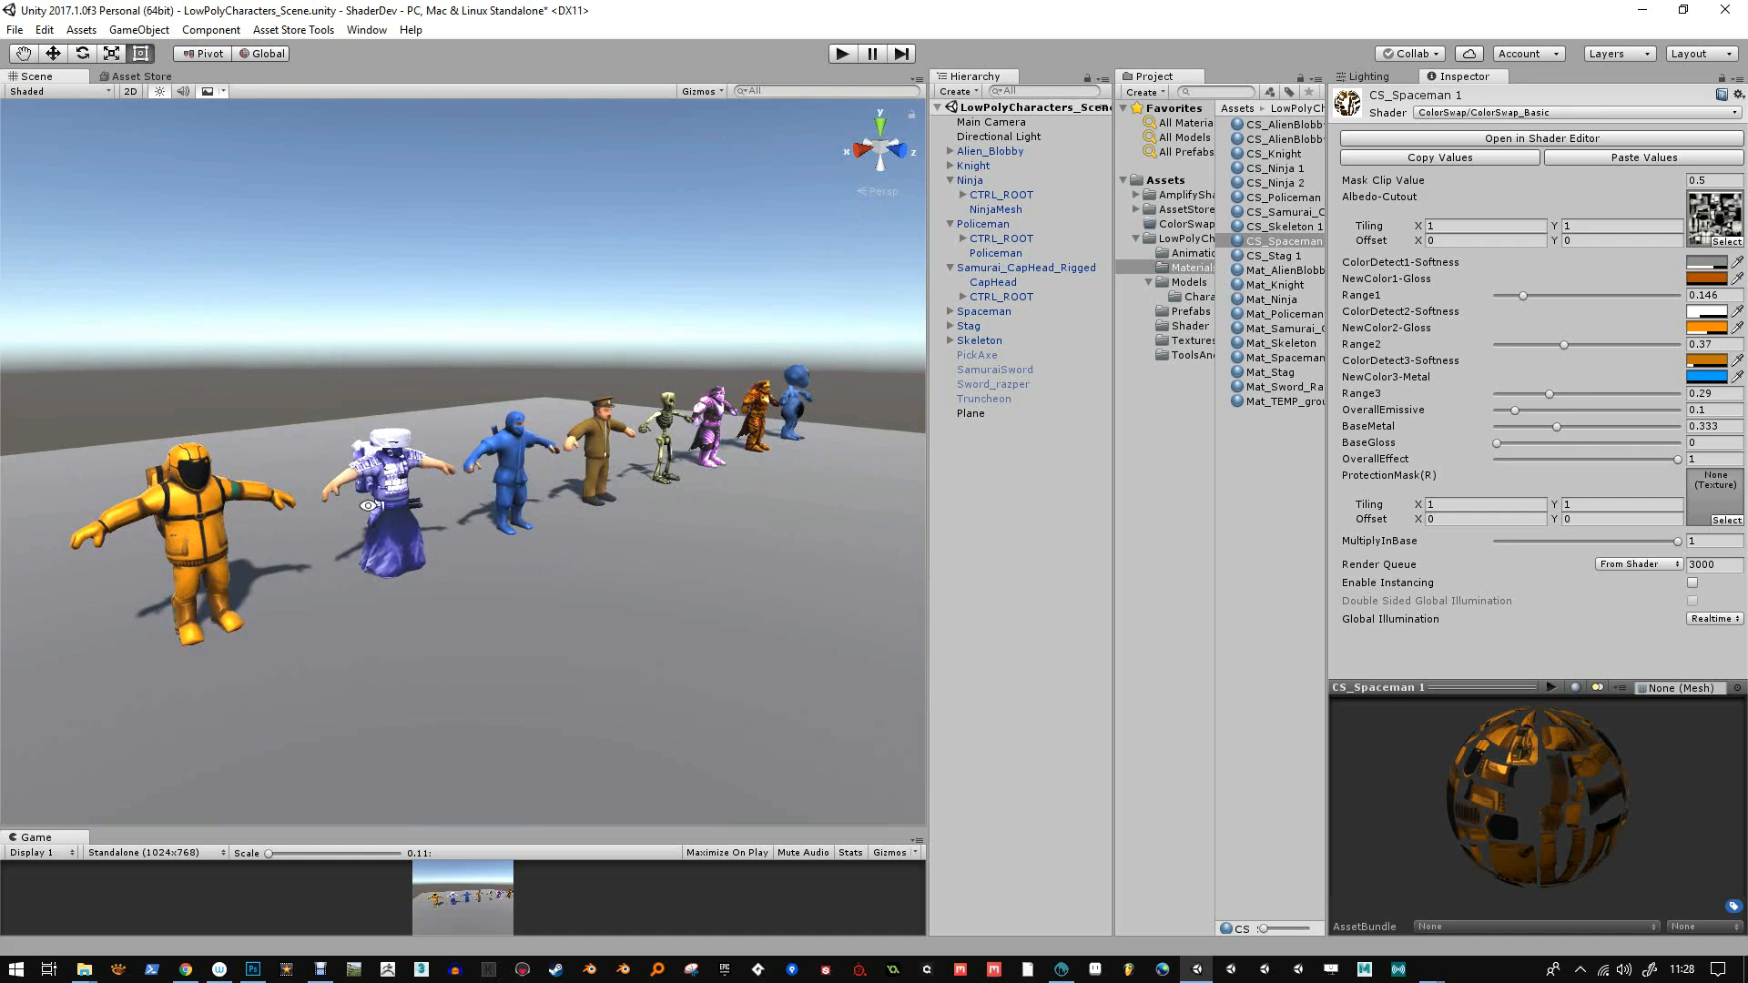
pyautogui.keyDown('alt'); pyautogui.moveTo(367, 506); pyautogui.dragTo(626, 461); pyautogui.keyUp('alt')
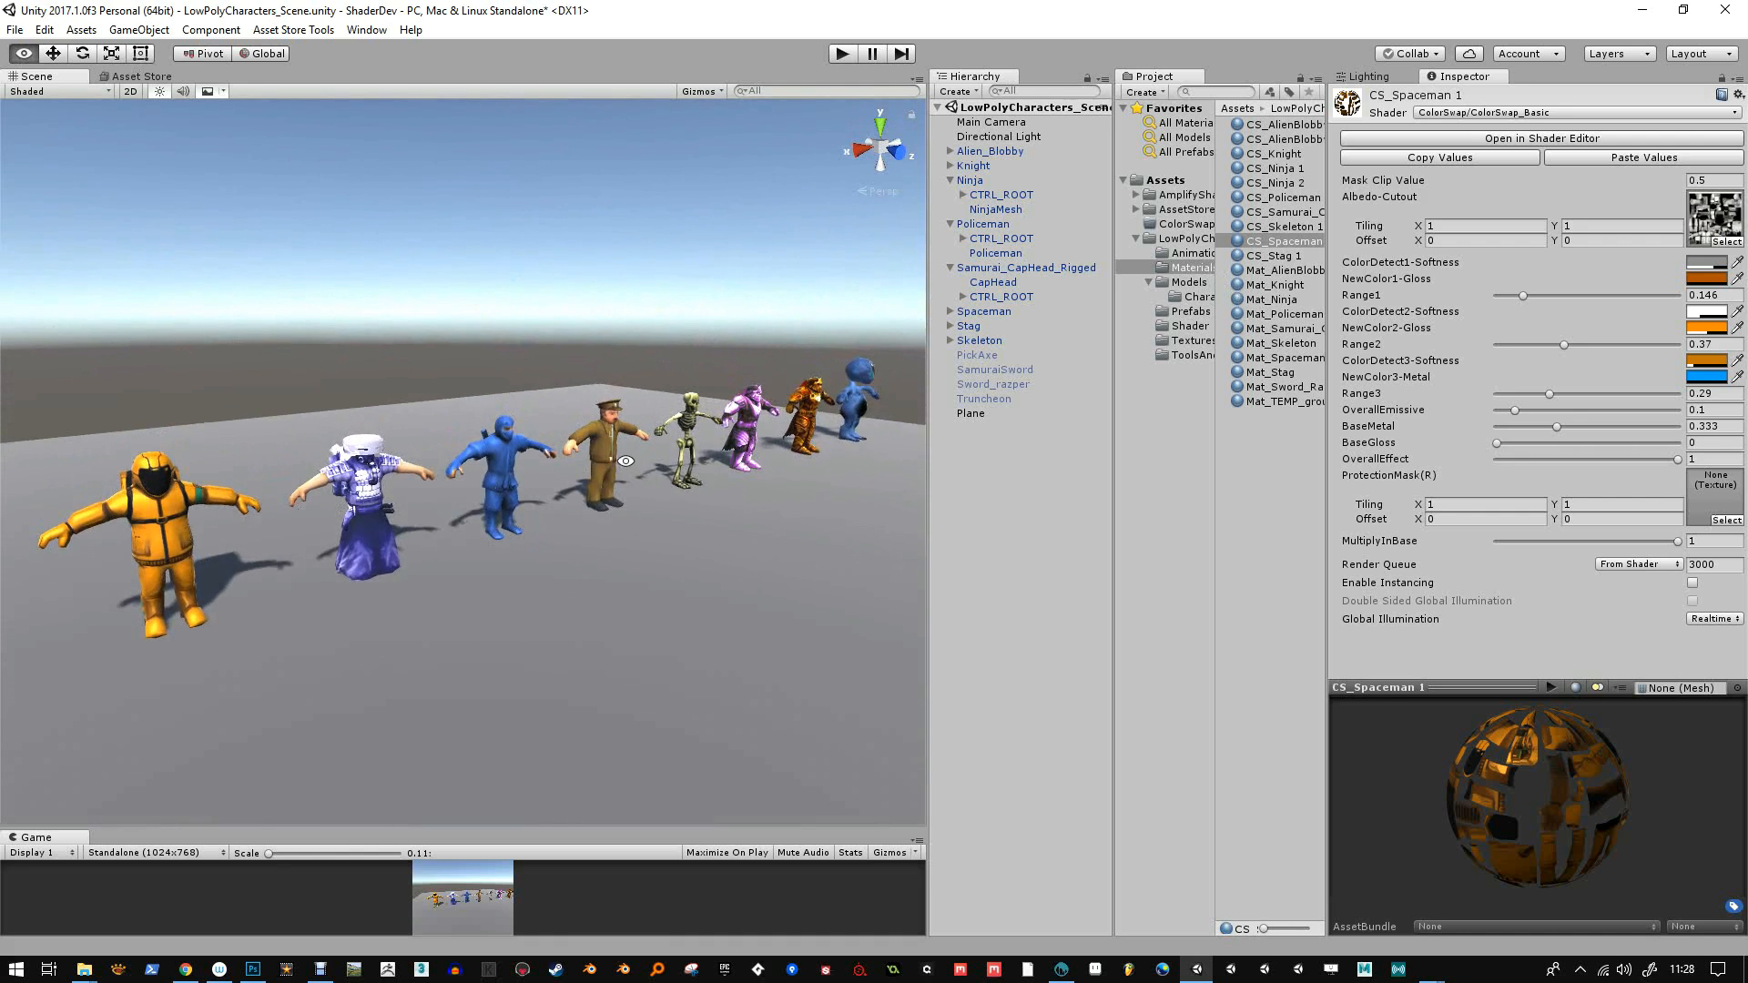
pyautogui.moveTo(625, 461); pyautogui.dragTo(666, 390, button='middle')
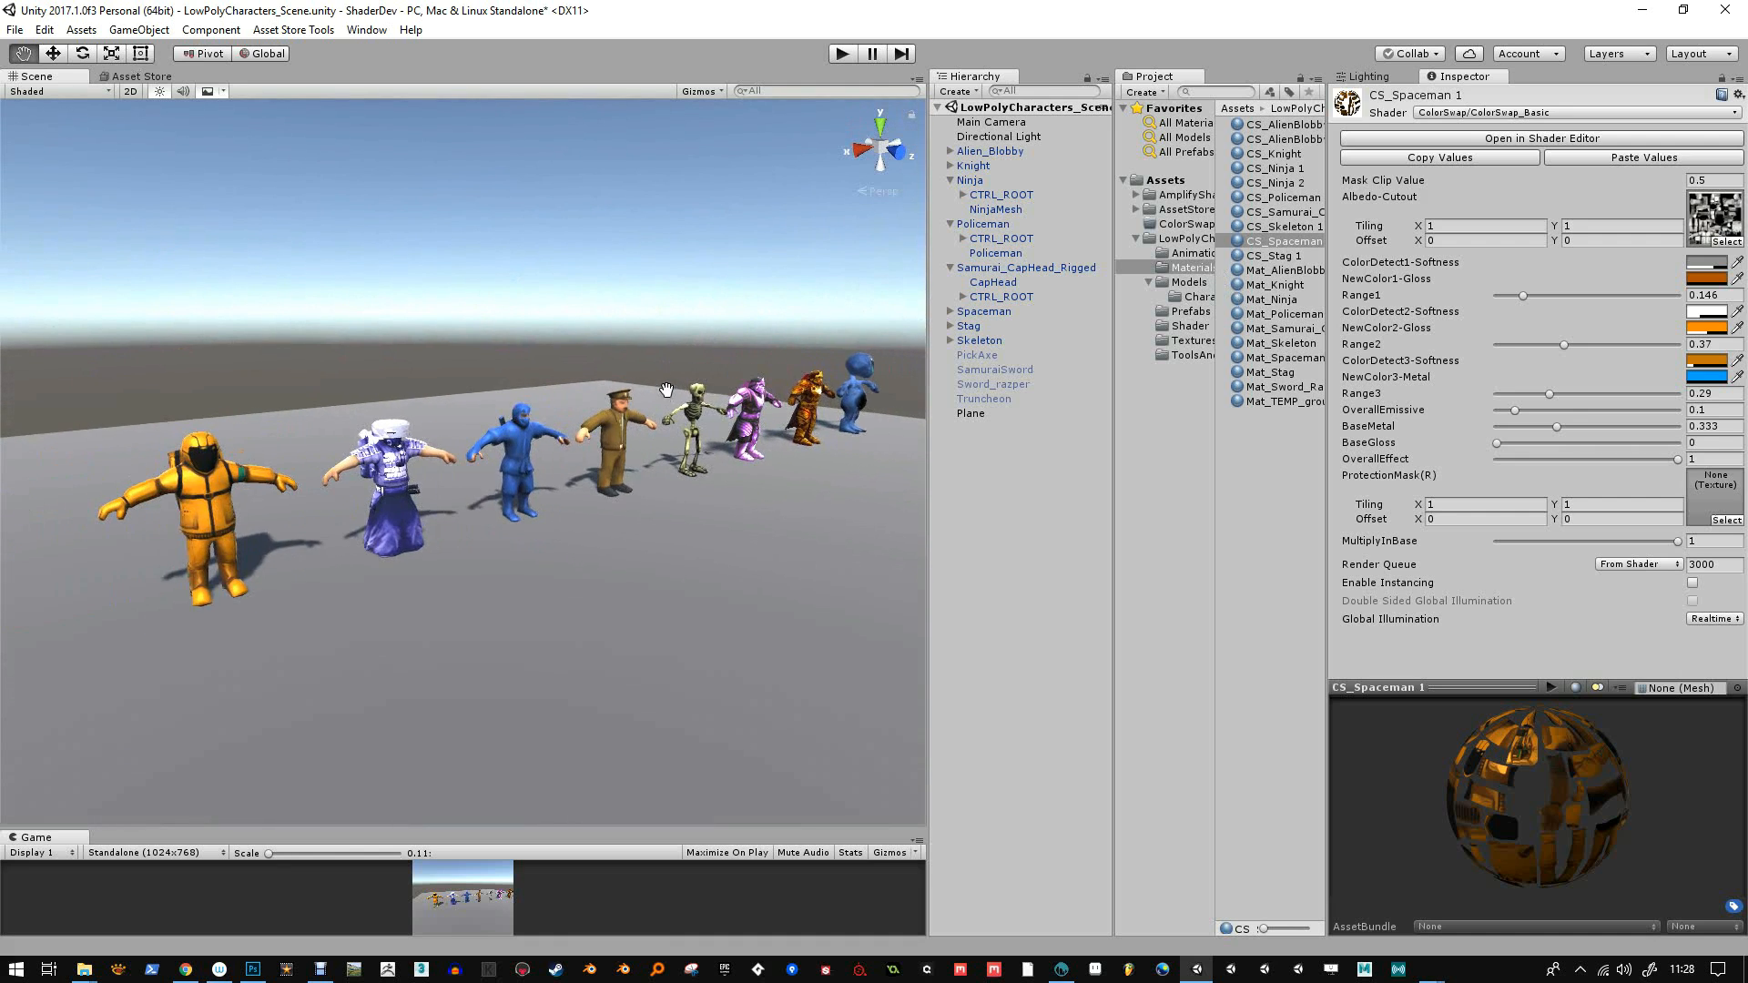
pyautogui.scroll(4, 685, 597)
pyautogui.keyDown('alt'); pyautogui.moveTo(690, 597); pyautogui.dragTo(745, 582); pyautogui.keyUp('alt')
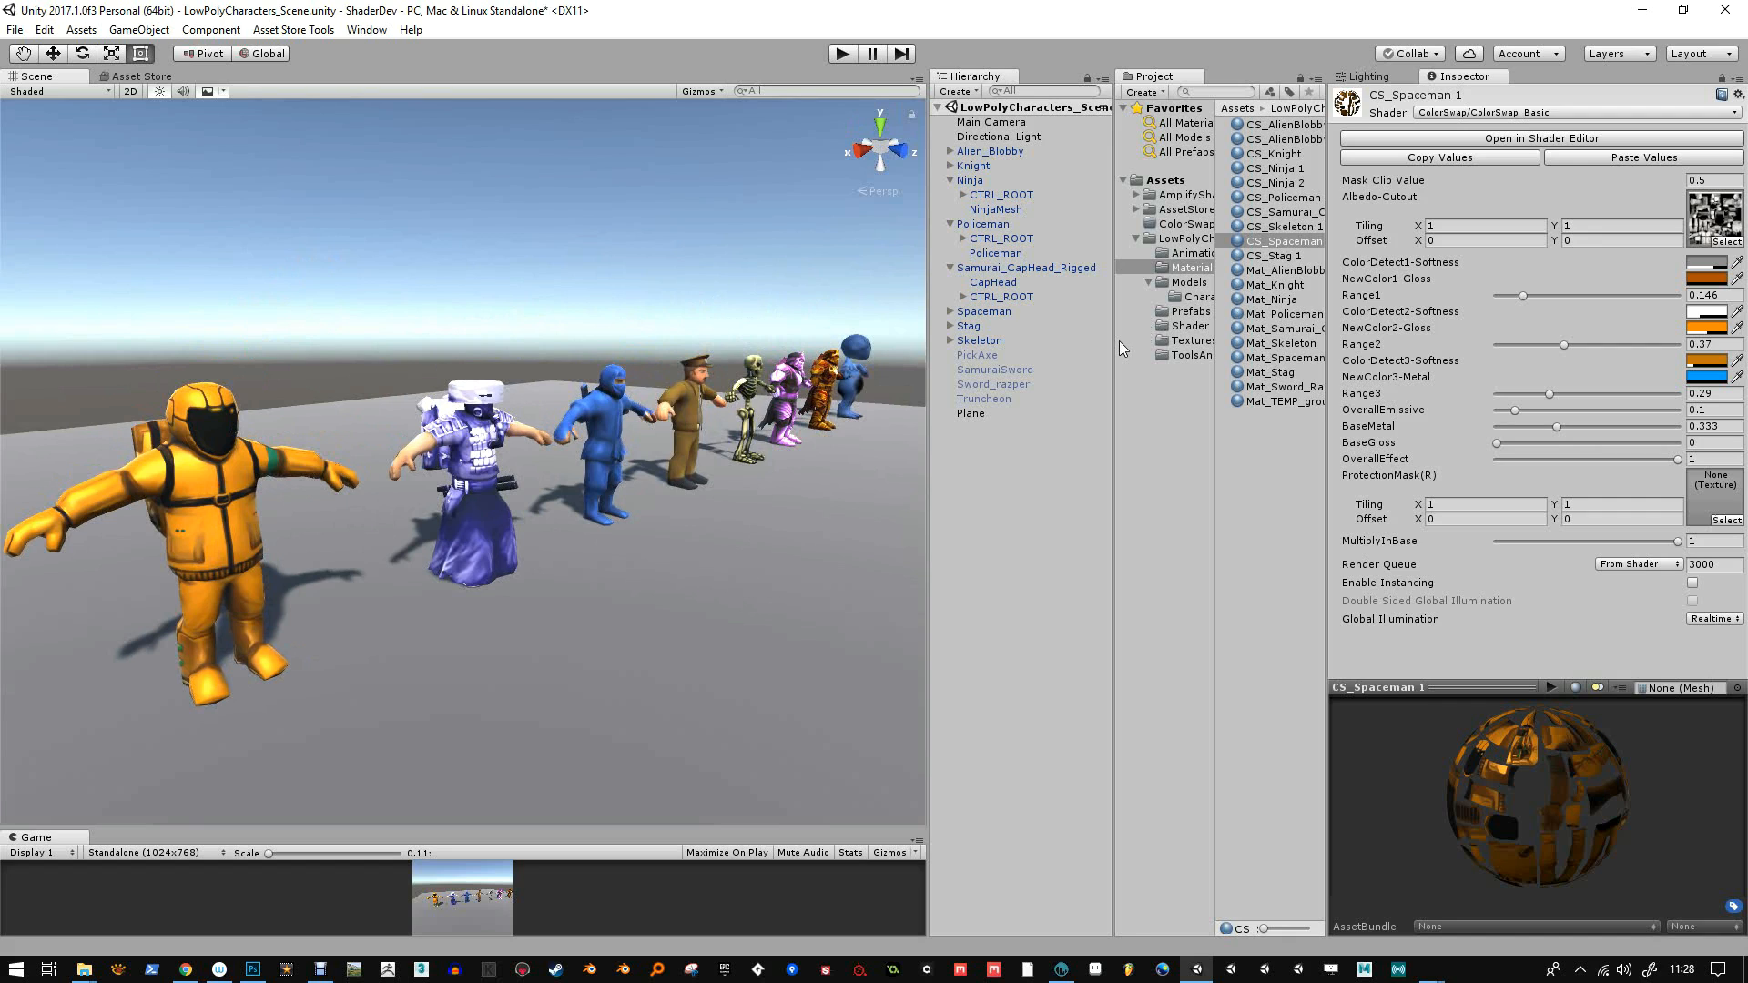
# Widen the project file list and review the properties of the ColorSwap_StandardMetalGloss shader in the Shader folder
pyautogui.moveTo(1114, 344); pyautogui.dragTo(1076, 355)
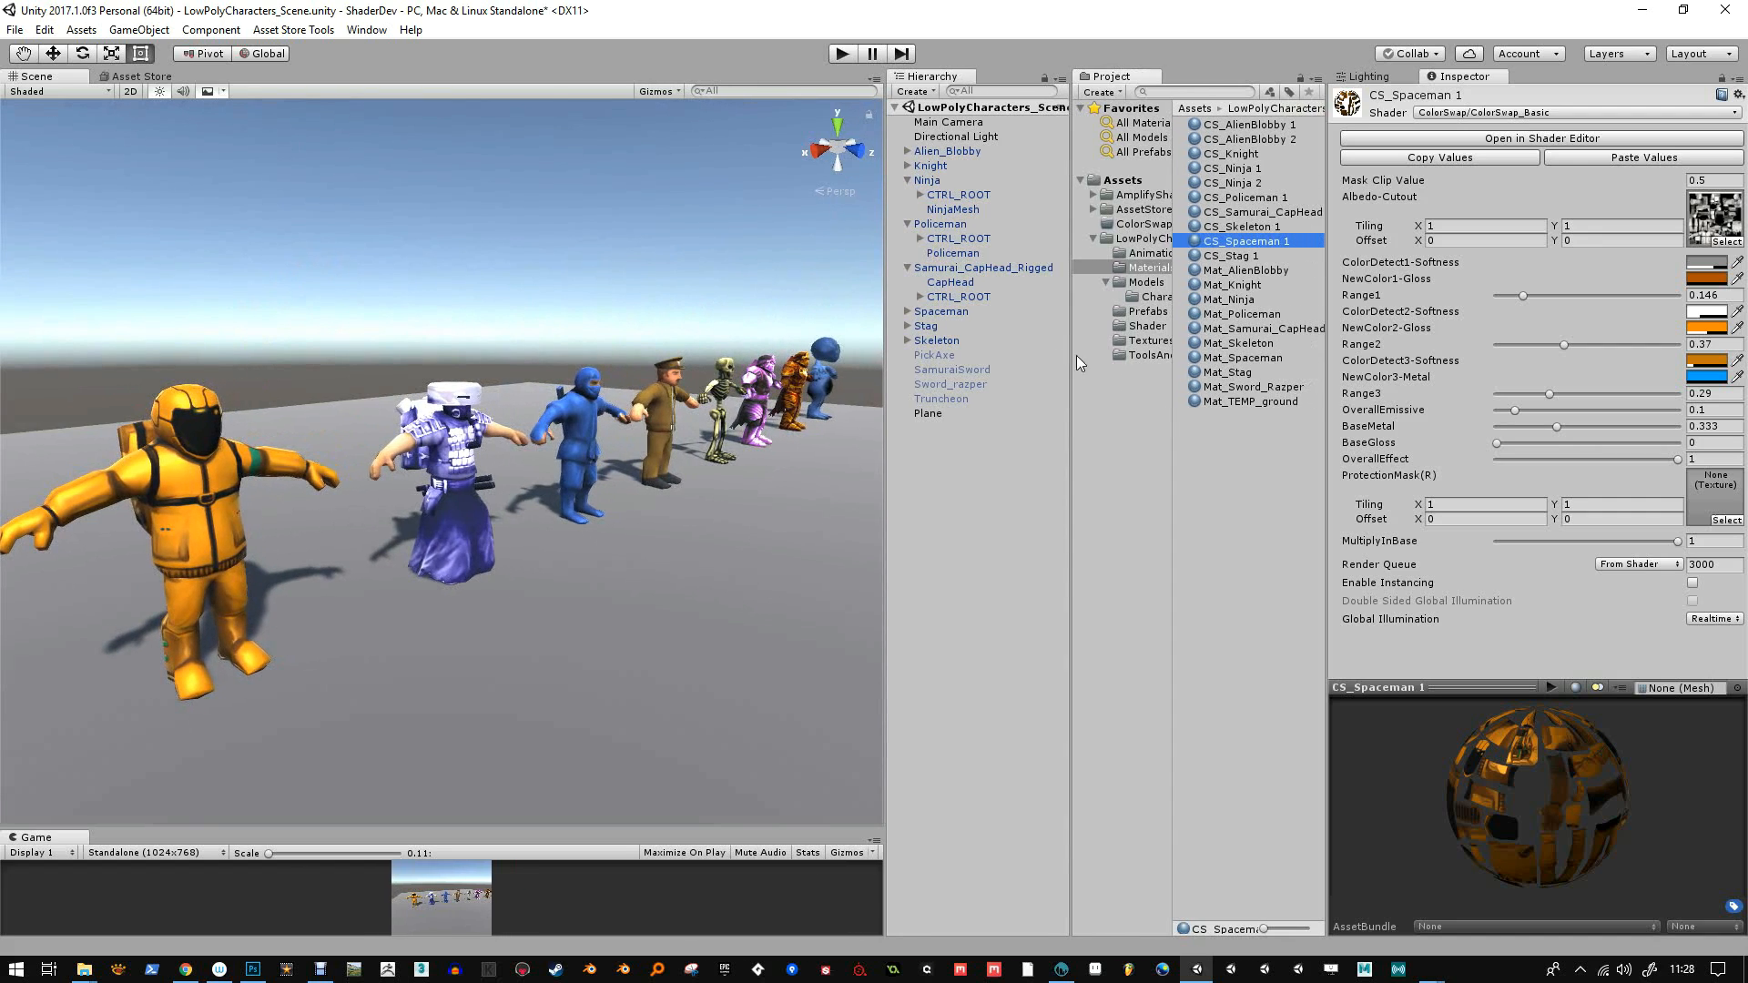
pyautogui.click(1152, 326)
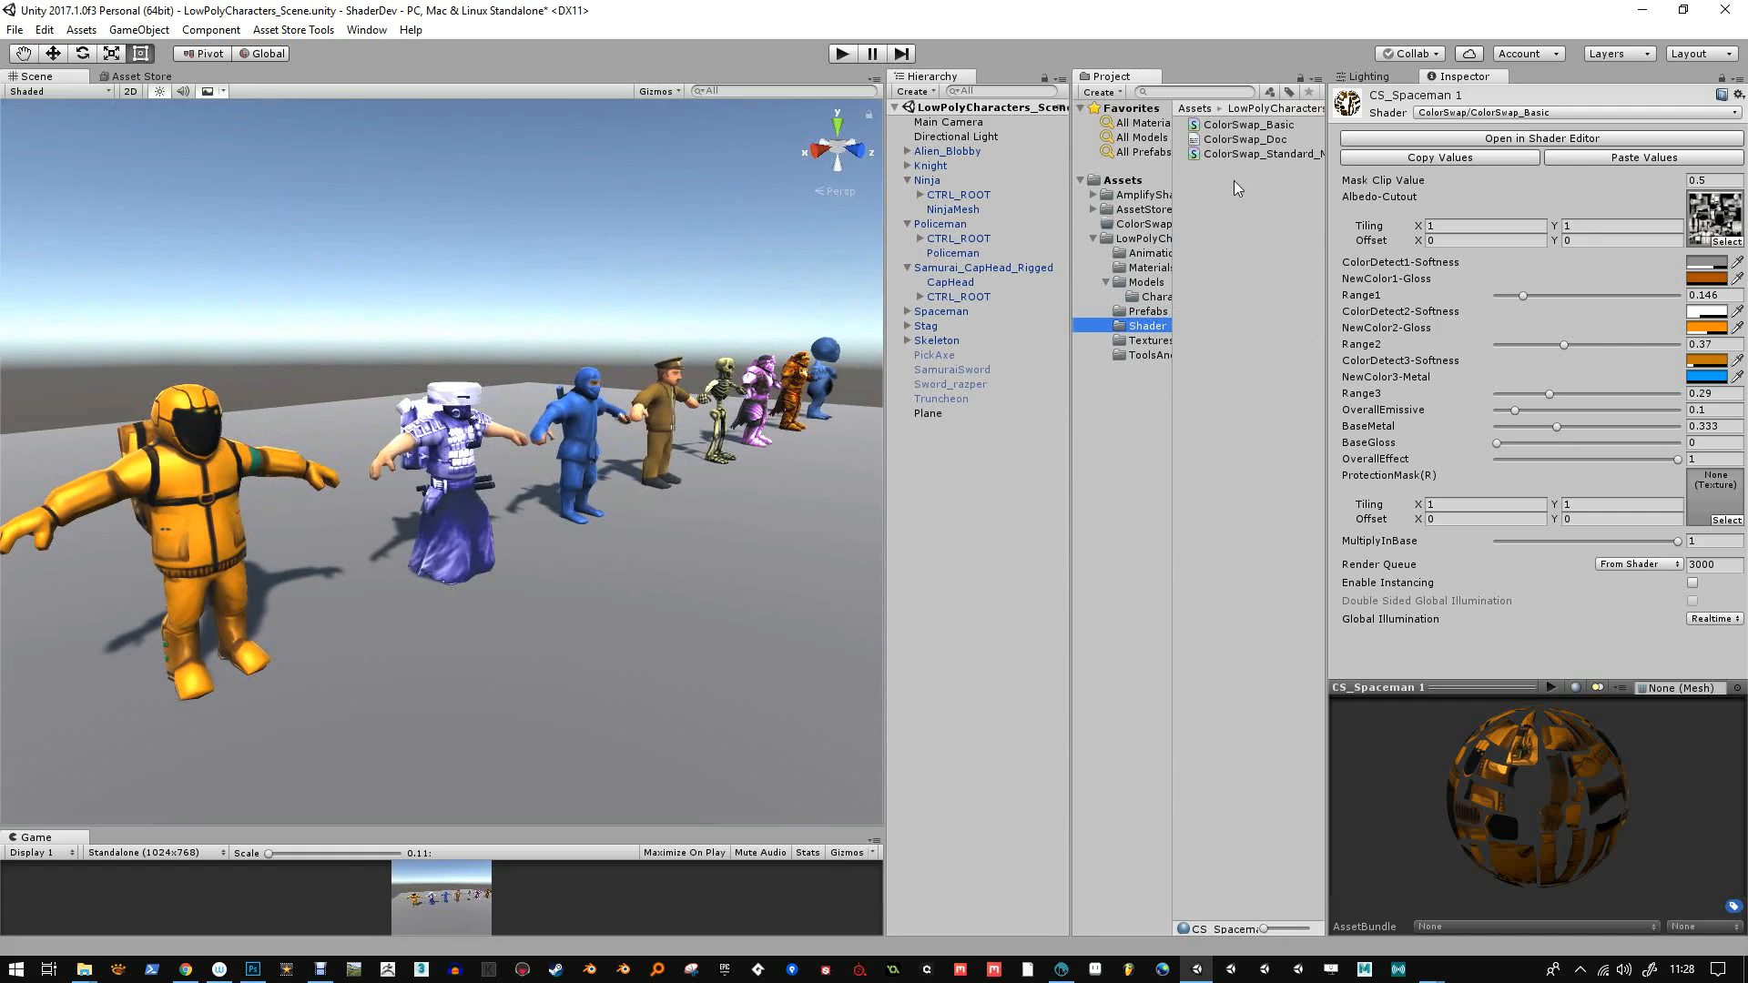
pyautogui.click(1241, 153)
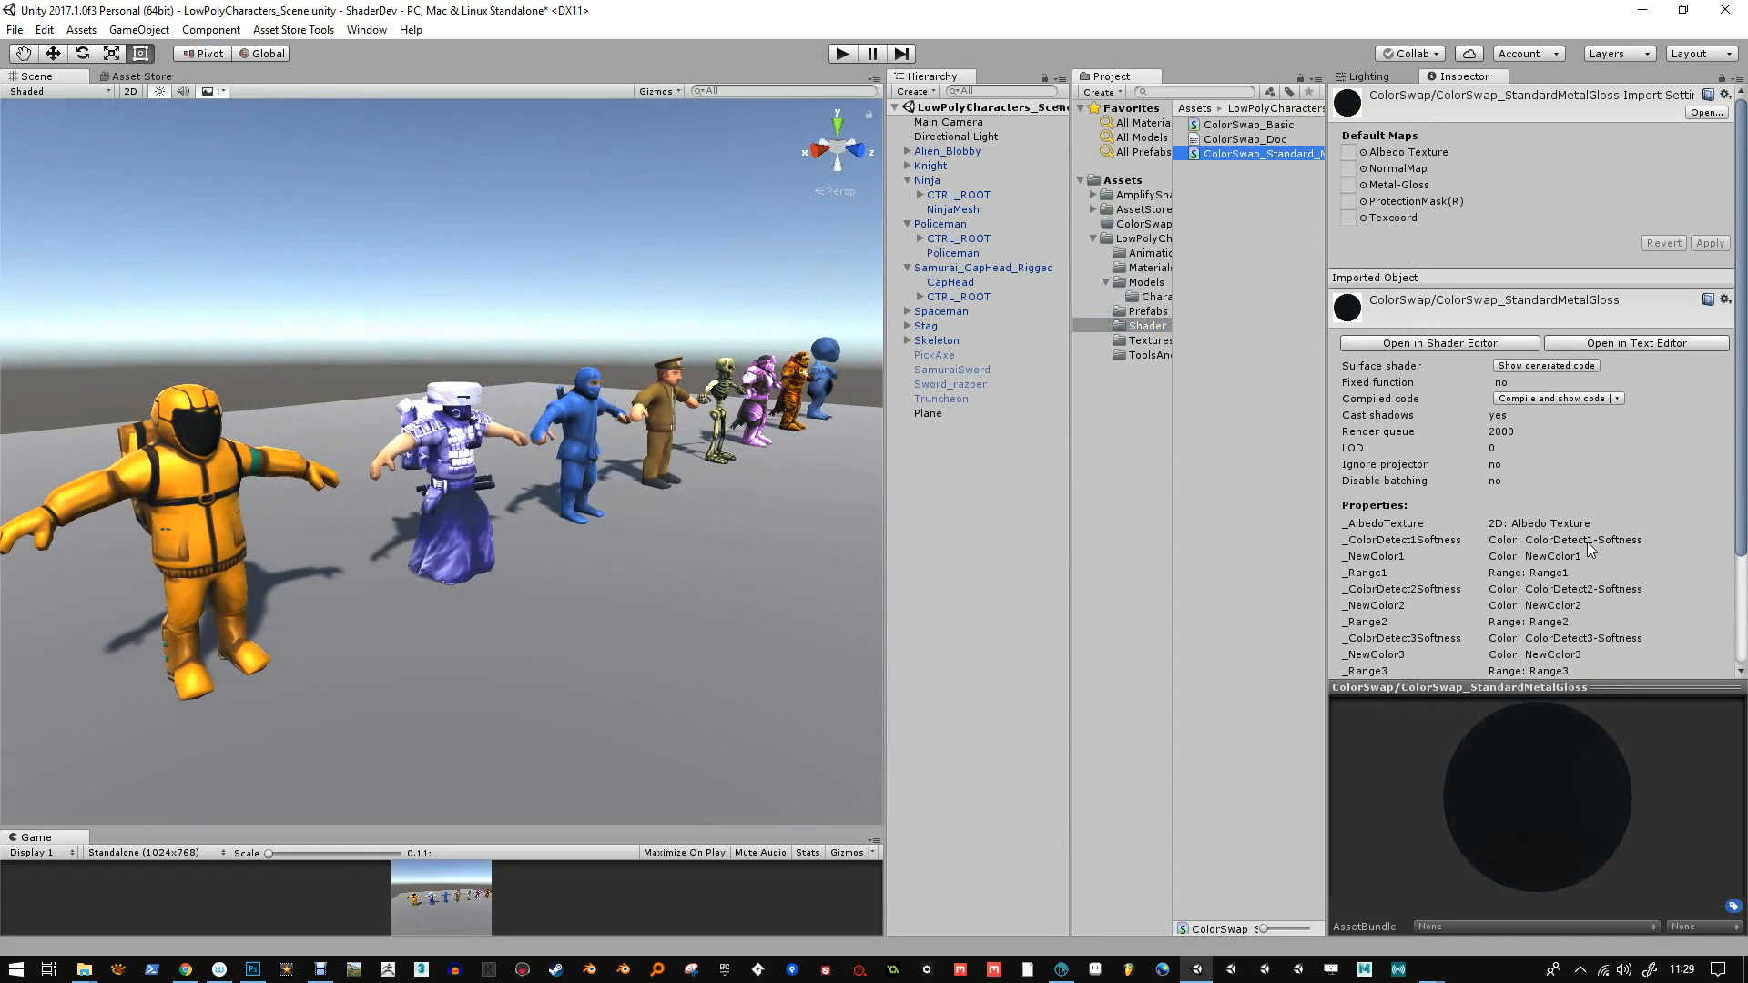
pyautogui.scroll(-3, 1580, 441)
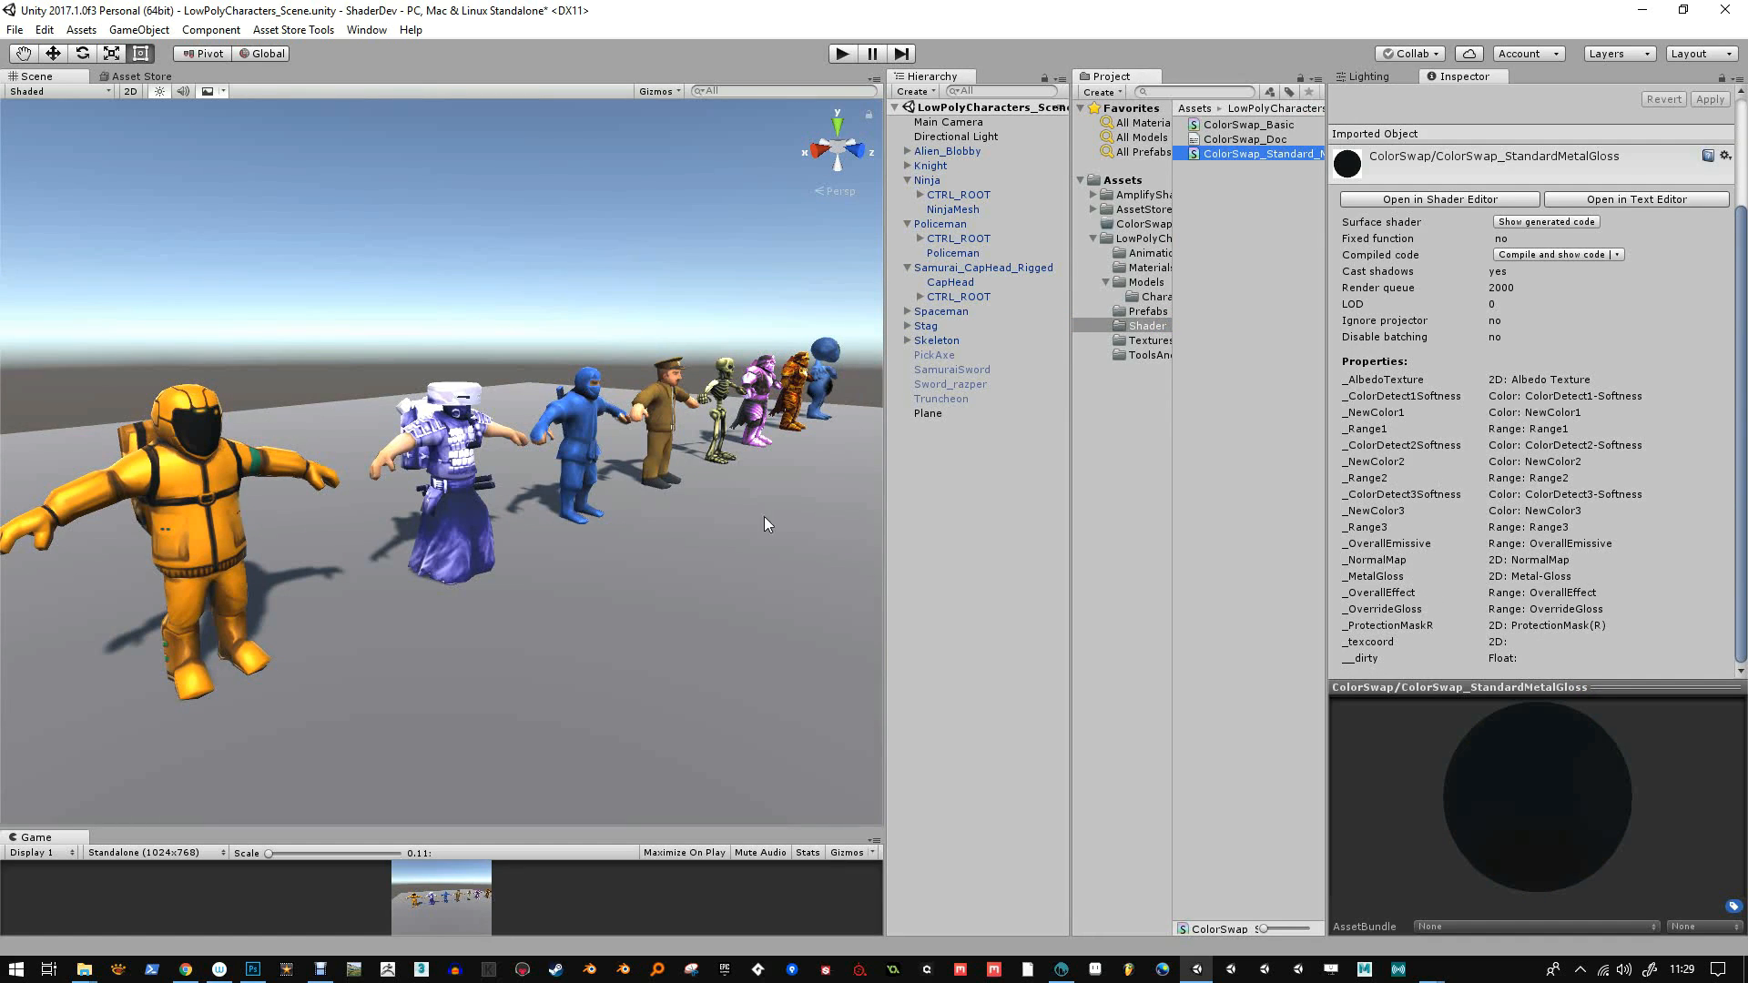
# Reframe the row of characters and enlarge the Scene view by narrowing the neighbouring panels
pyautogui.keyDown('alt'); pyautogui.moveTo(763, 517); pyautogui.dragTo(891, 492); pyautogui.keyUp('alt')
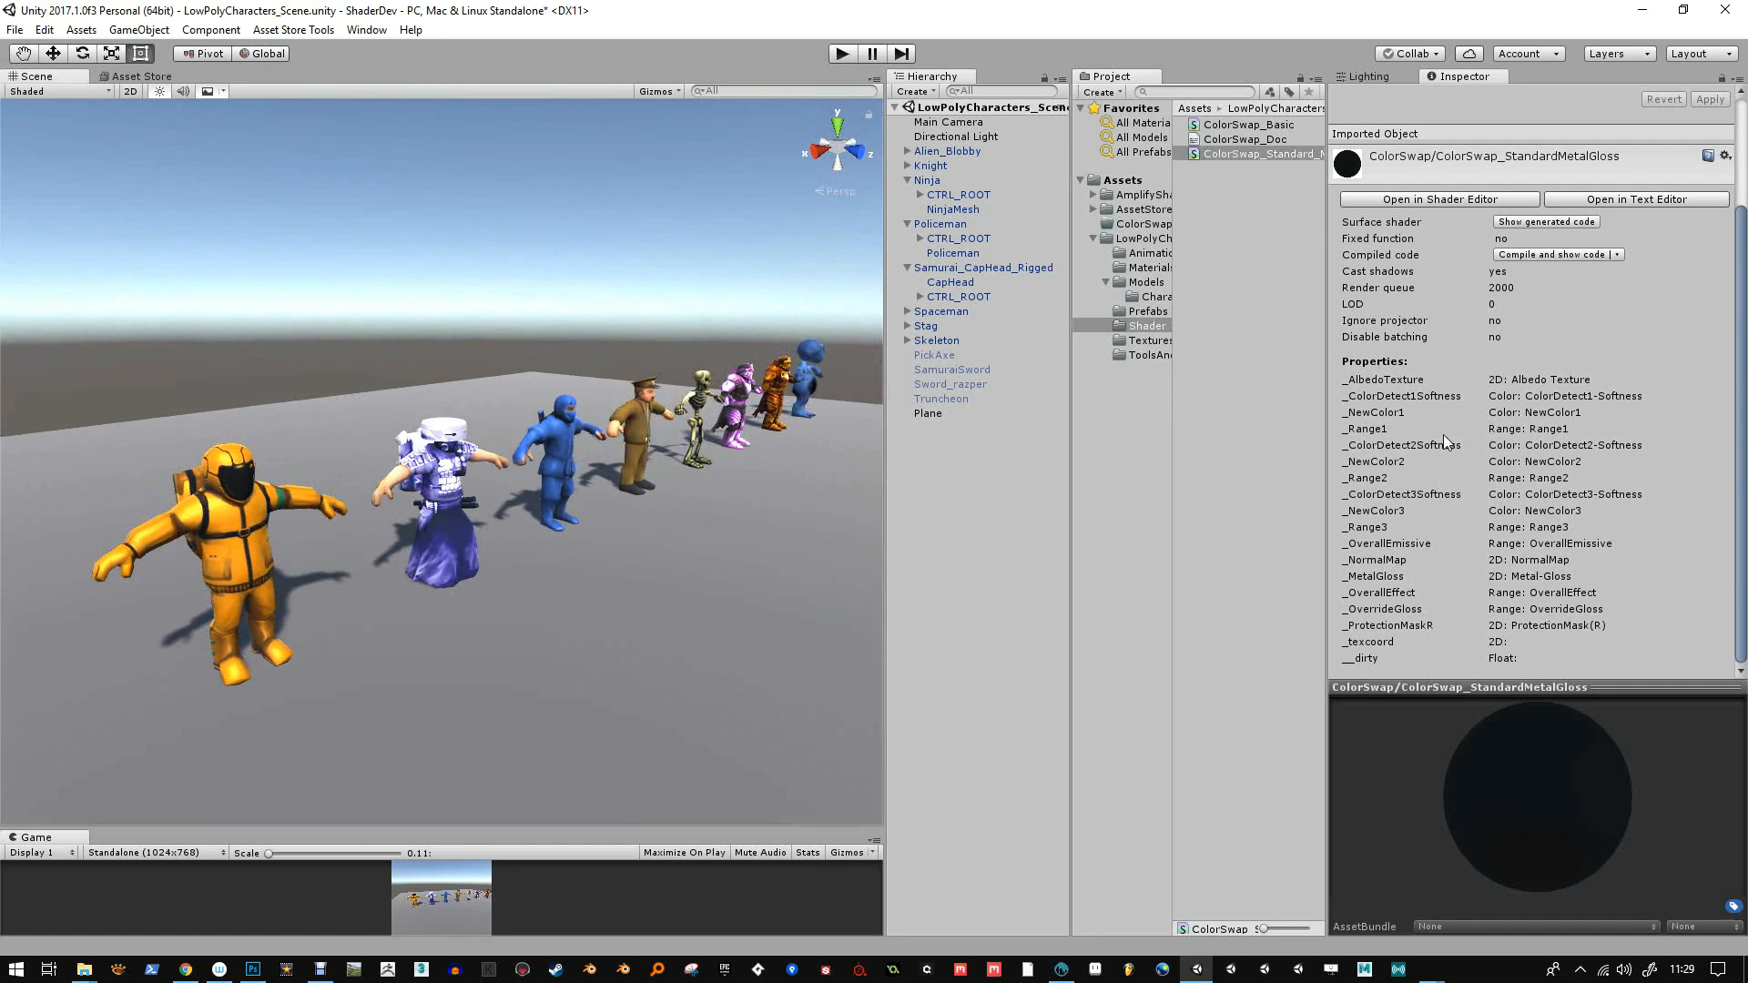
pyautogui.moveTo(1071, 443); pyautogui.dragTo(1135, 445)
pyautogui.moveTo(883, 468); pyautogui.dragTo(956, 465)
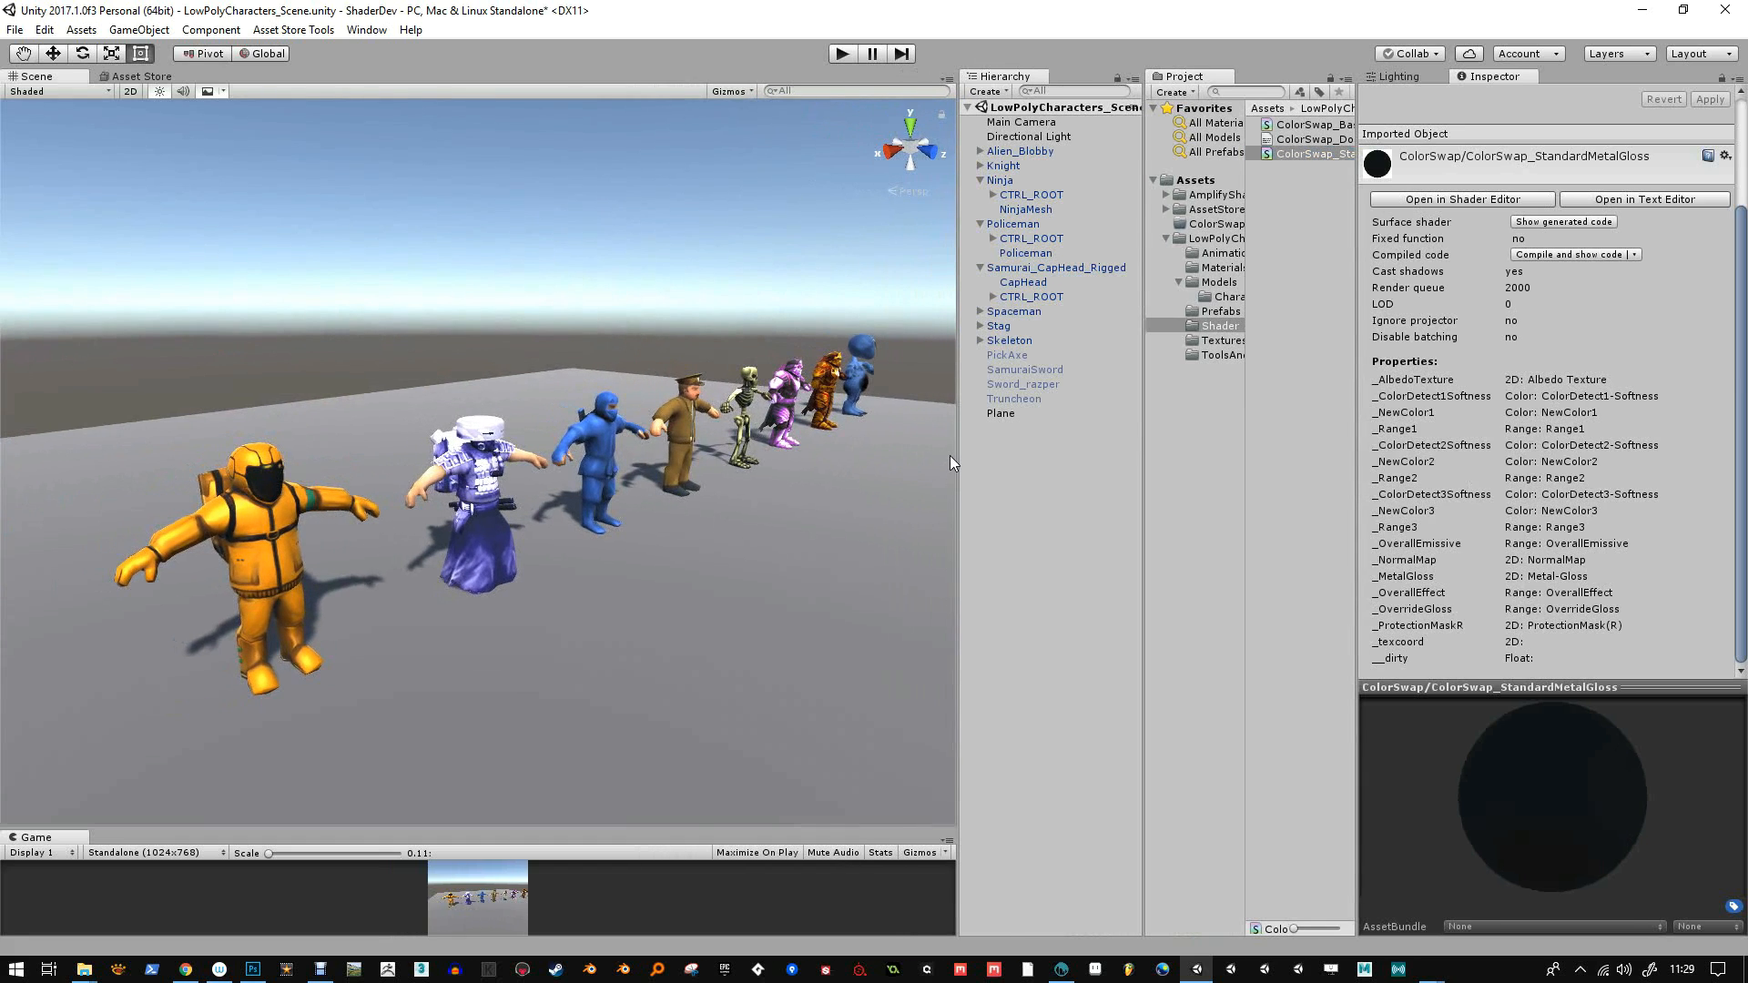